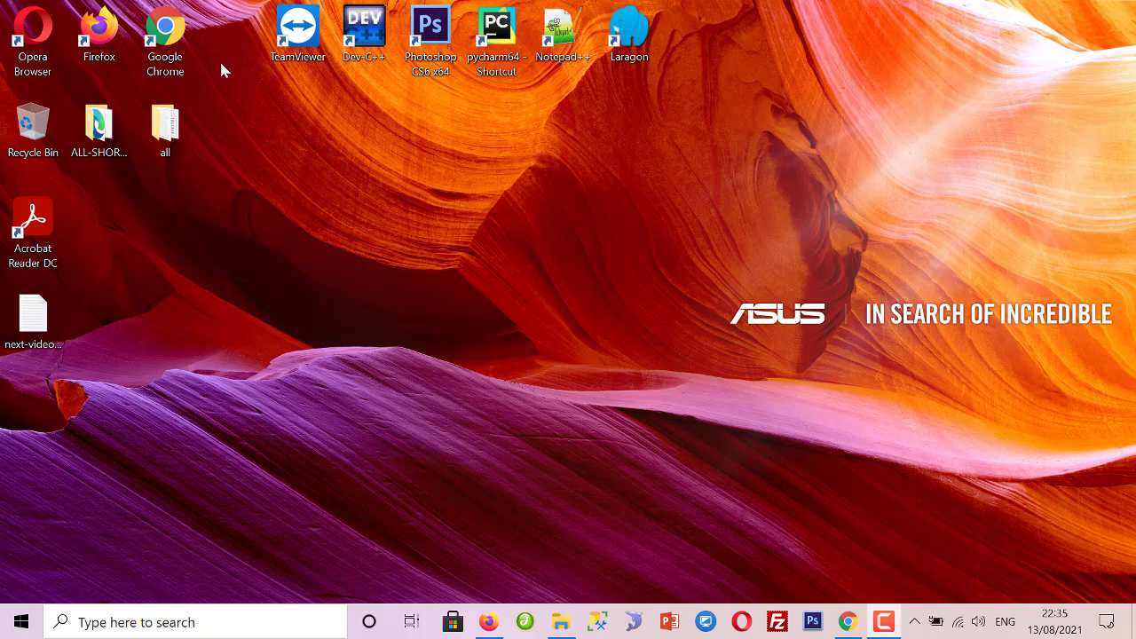
Step: Launch Excel 2013 by searching 'ex' from the Windows taskbar
{"action": "left_click", "coordinate": [207, 615]}
{"action": "type", "text": "ex"}
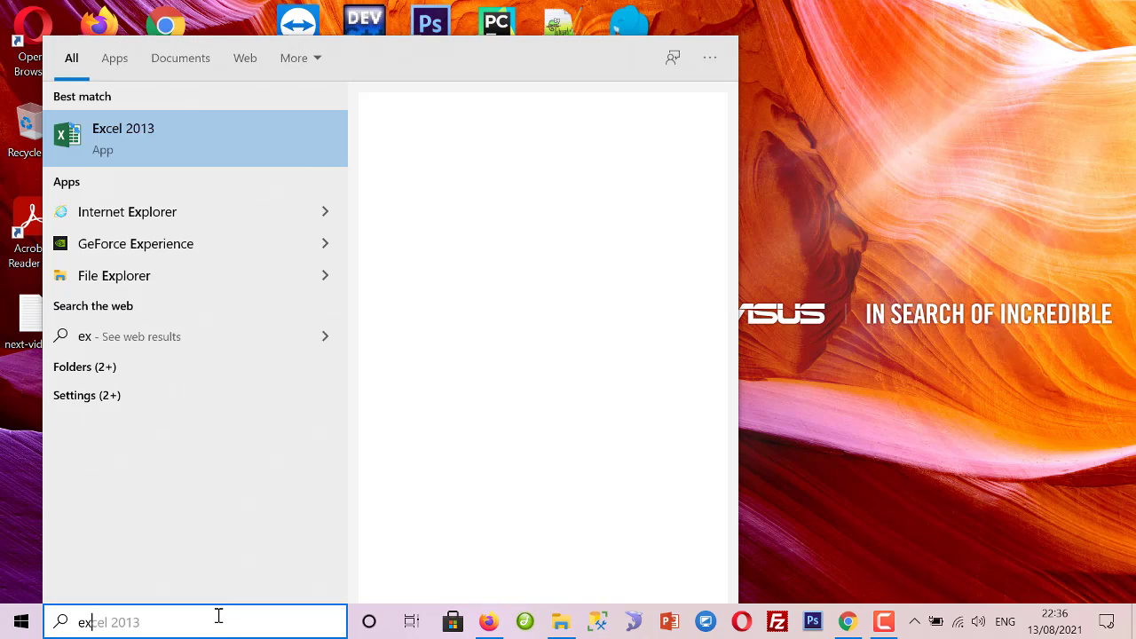
{"action": "left_click", "coordinate": [208, 144]}
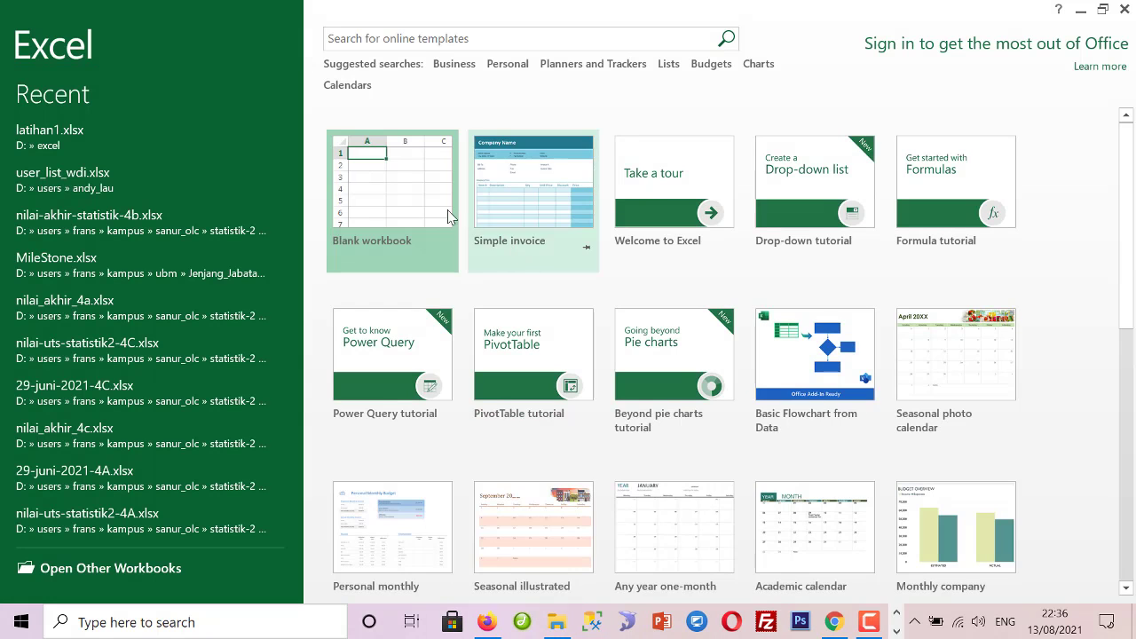
Step: Create a blank workbook, then browse the computer for a workbook to open
{"action": "left_click", "coordinate": [406, 203]}
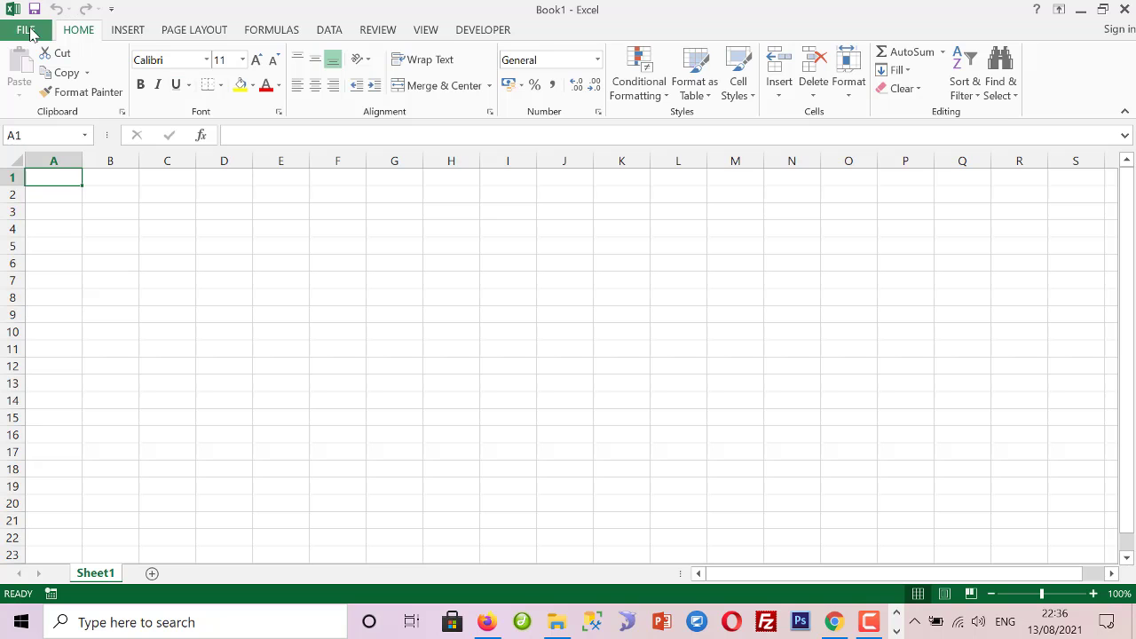
{"action": "left_click", "coordinate": [22, 29]}
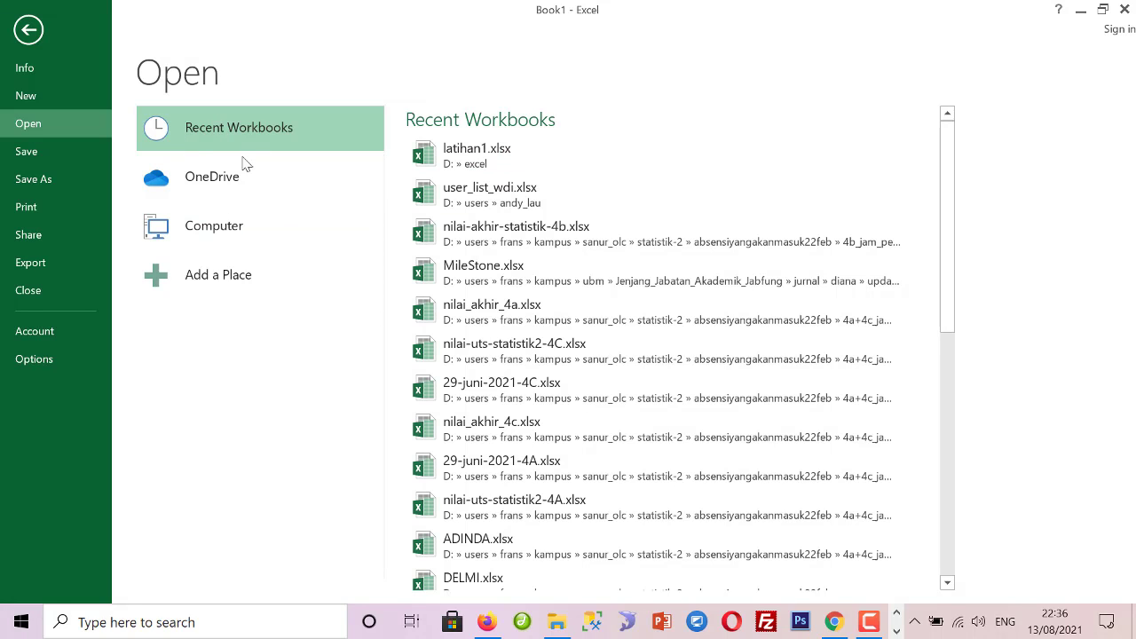
{"action": "left_click", "coordinate": [224, 222]}
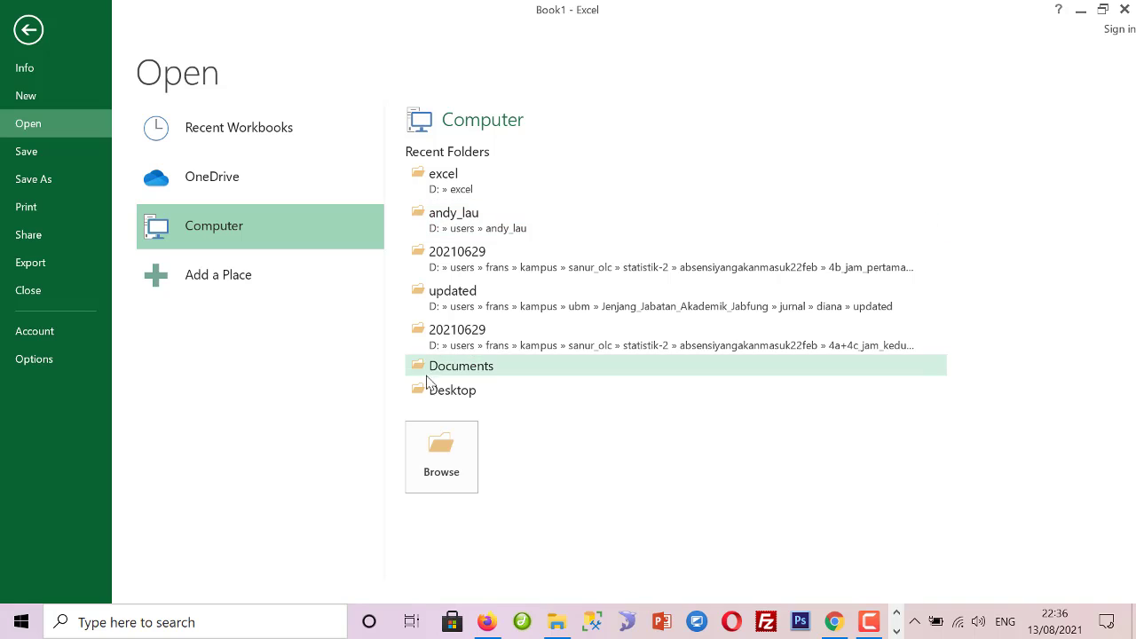
{"action": "left_click", "coordinate": [435, 449]}
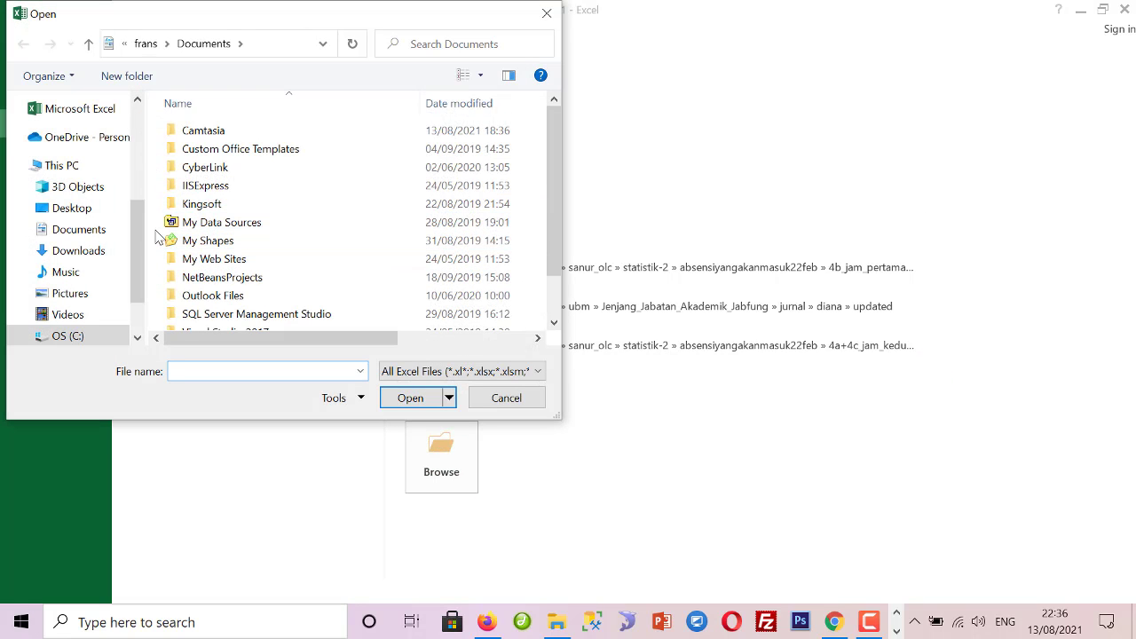
Step: Navigate to D:\youtuber\seri-office\excel\file-xls and open latihan1.xlsx
{"action": "scroll", "coordinate": [80, 266], "scroll_direction": "down", "scroll_amount": 2}
{"action": "left_click", "coordinate": [86, 275]}
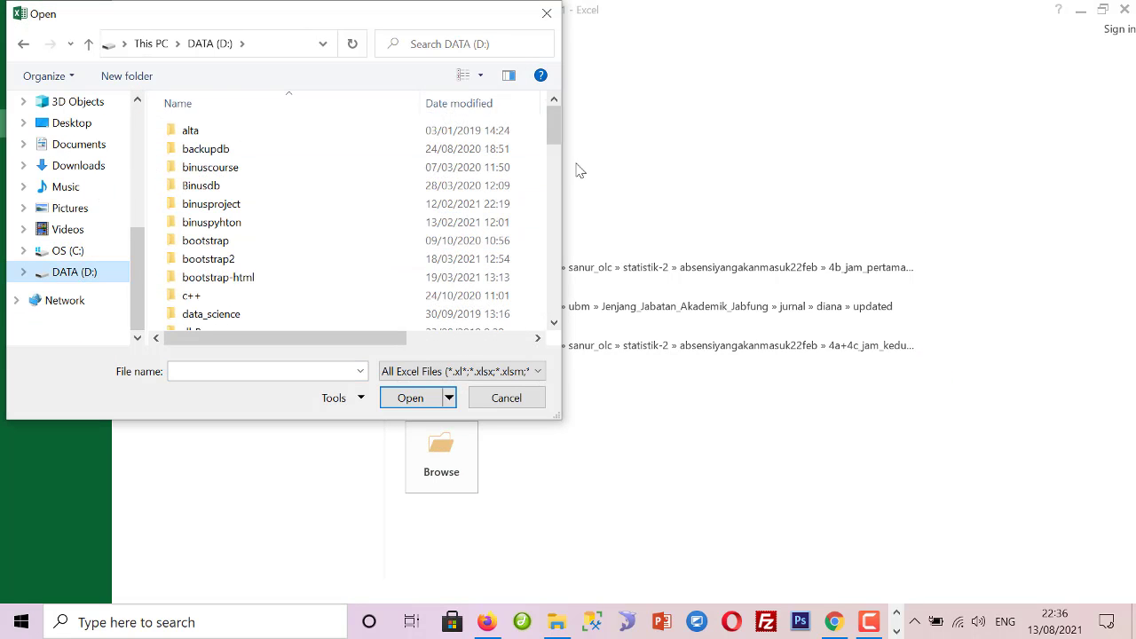
{"action": "left_click_drag", "start_coordinate": [556, 129], "coordinate": [554, 293]}
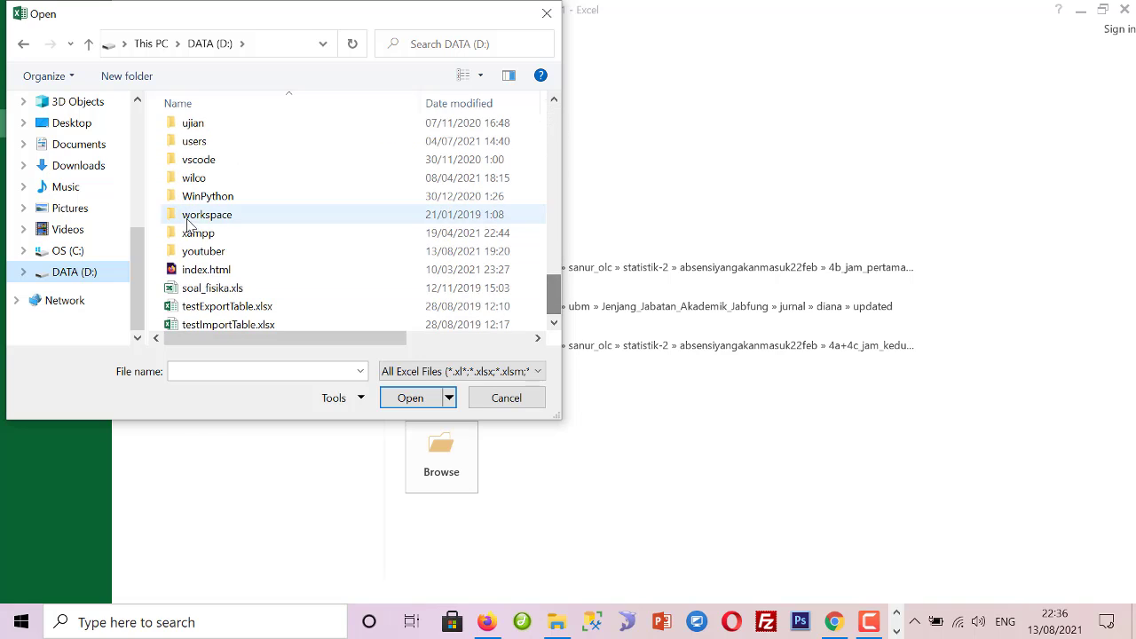
{"action": "double_click", "coordinate": [178, 252]}
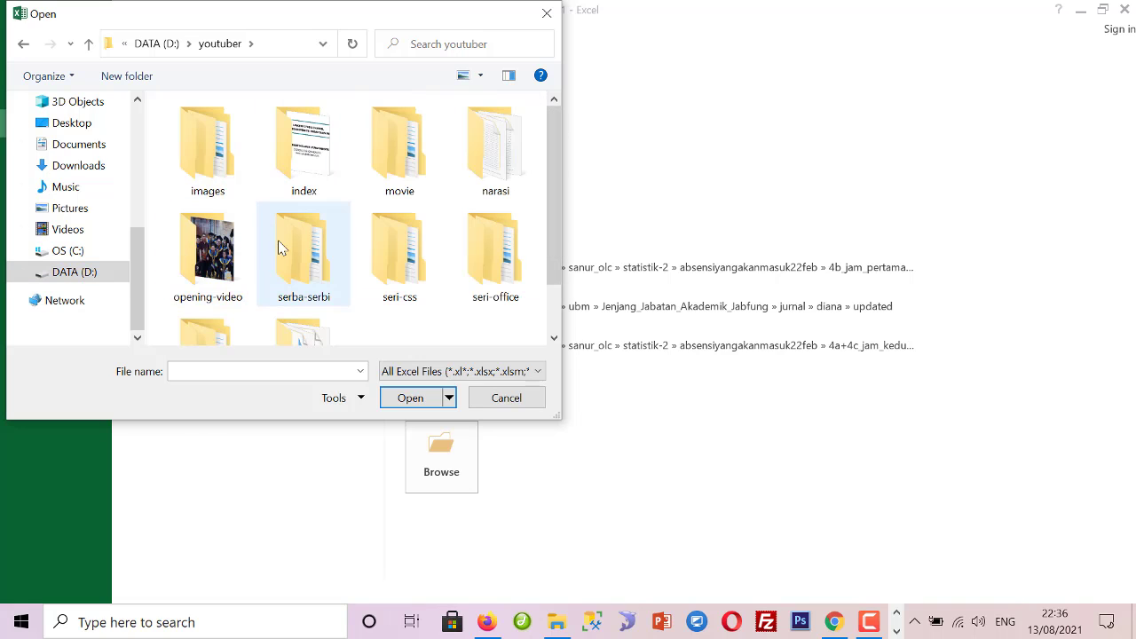
{"action": "scroll", "coordinate": [550, 204], "scroll_direction": "down", "scroll_amount": 1}
{"action": "double_click", "coordinate": [488, 231]}
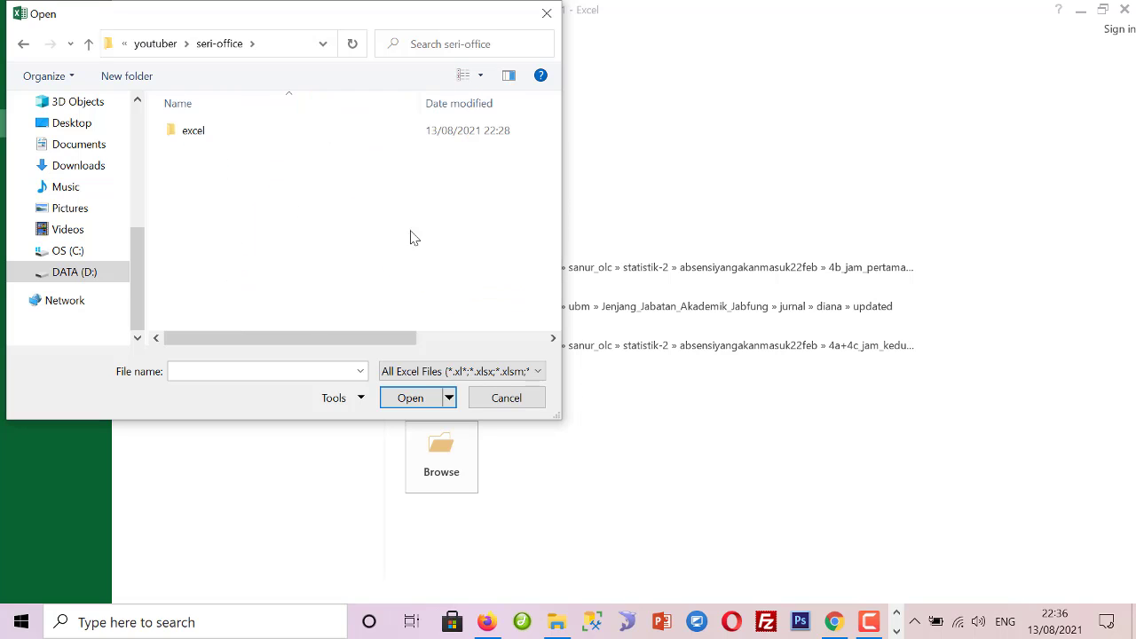
{"action": "double_click", "coordinate": [206, 134]}
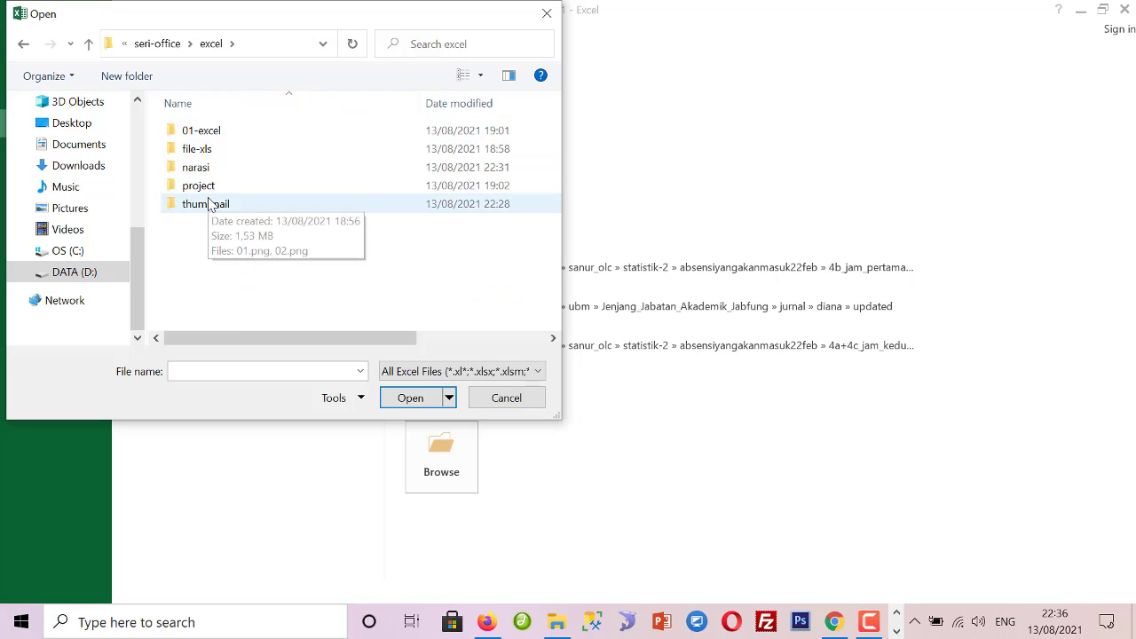
{"action": "double_click", "coordinate": [203, 149]}
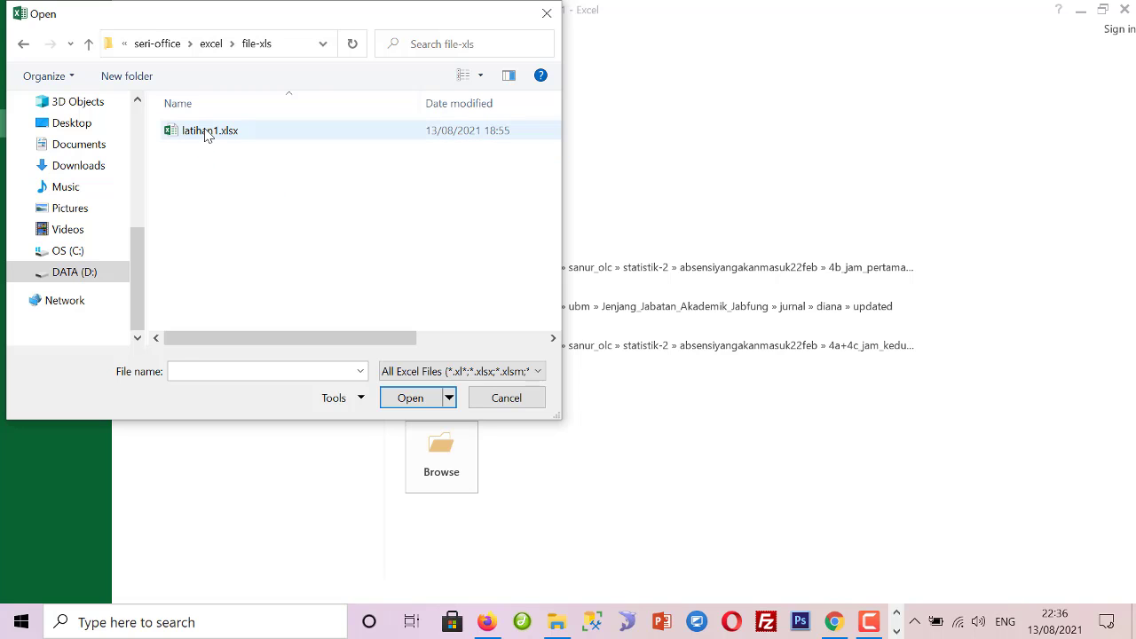
{"action": "double_click", "coordinate": [204, 130]}
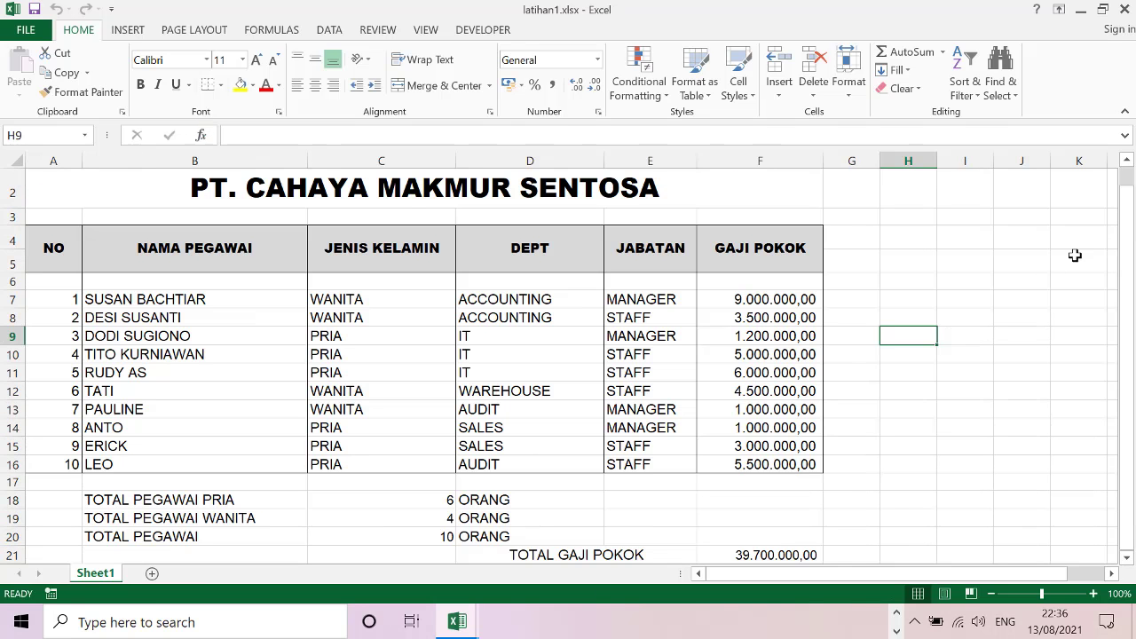
{"action": "left_click_drag", "start_coordinate": [1127, 230], "coordinate": [1126, 300]}
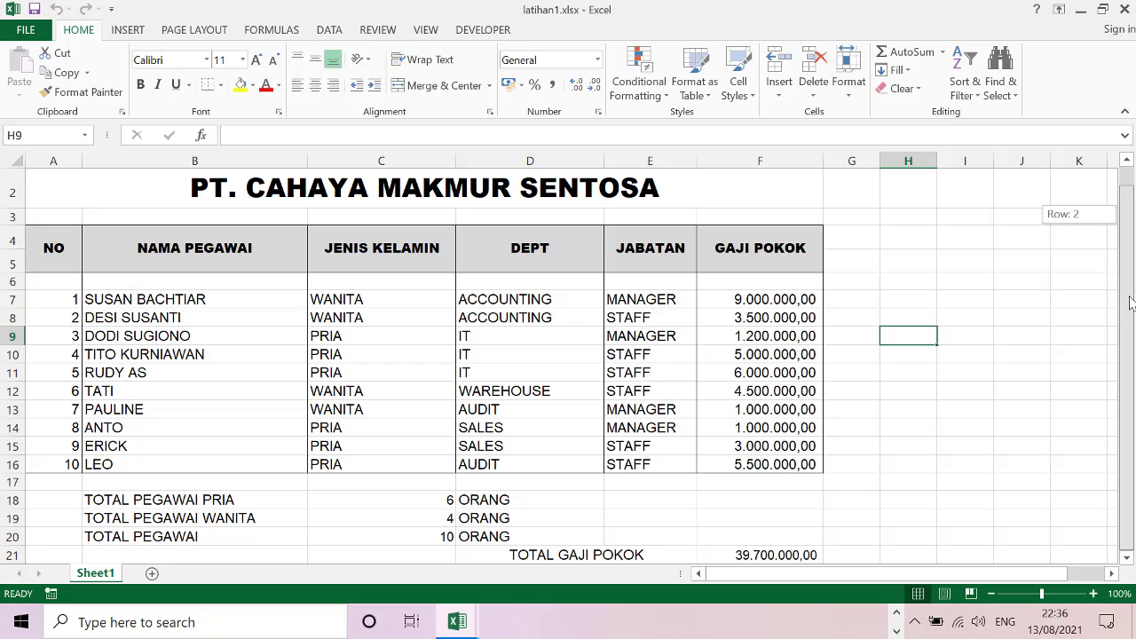
{"action": "mouse_move", "coordinate": [1134, 238]}
{"action": "left_mouse_down"}
{"action": "mouse_move", "coordinate": [1120, 221]}
{"action": "mouse_move", "coordinate": [1127, 210]}
{"action": "left_mouse_up"}
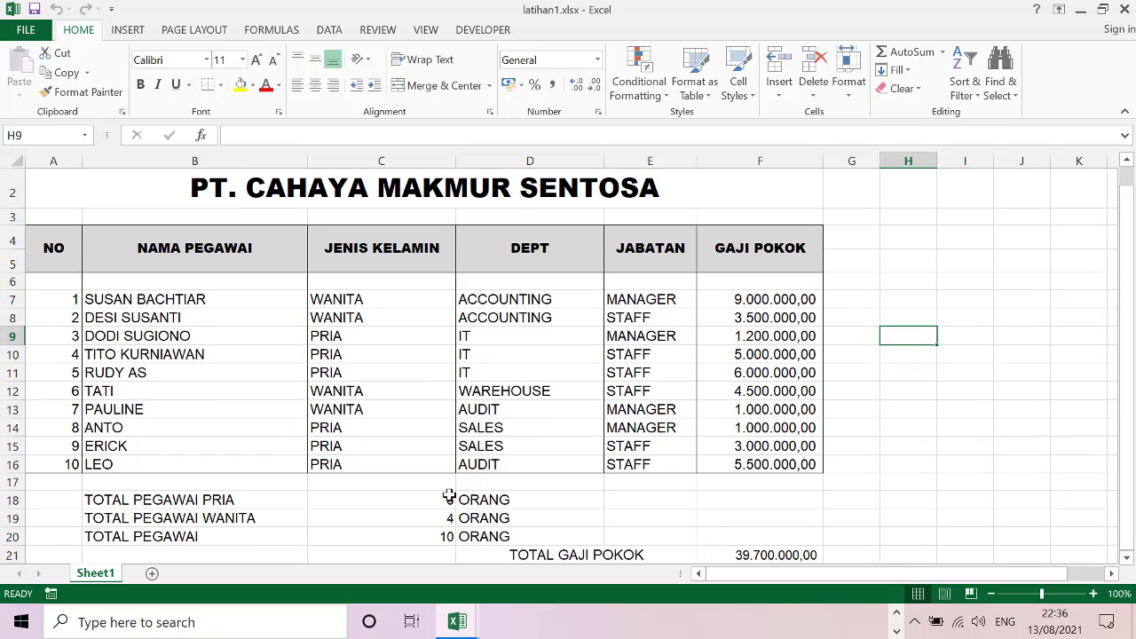
{"action": "left_click", "coordinate": [435, 500]}
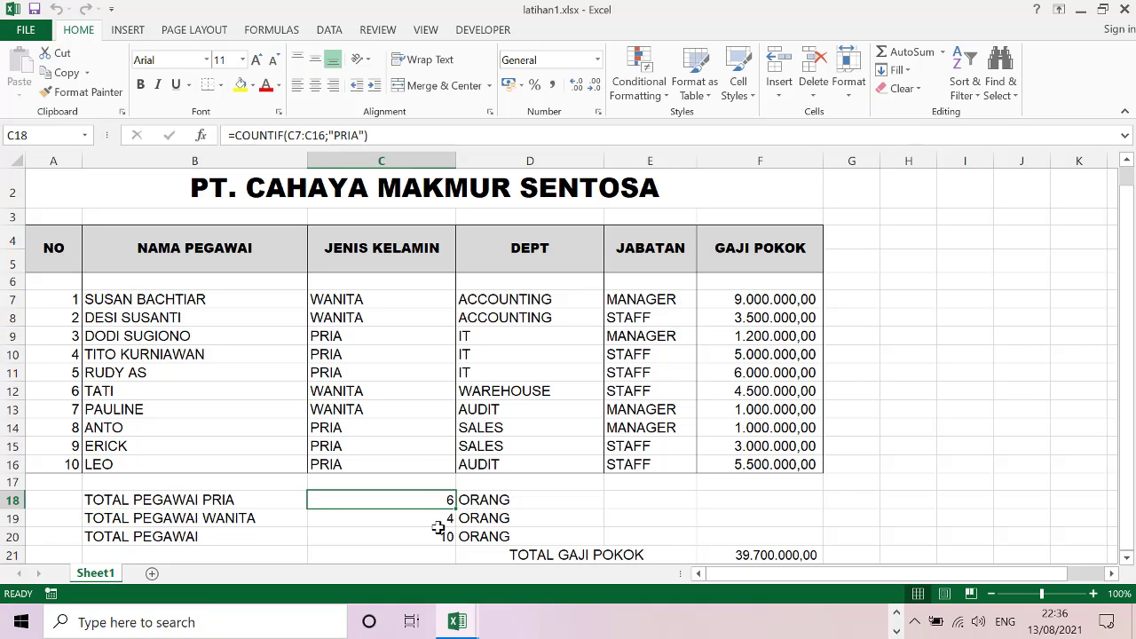
{"action": "left_click", "coordinate": [439, 520]}
{"action": "left_click", "coordinate": [426, 535]}
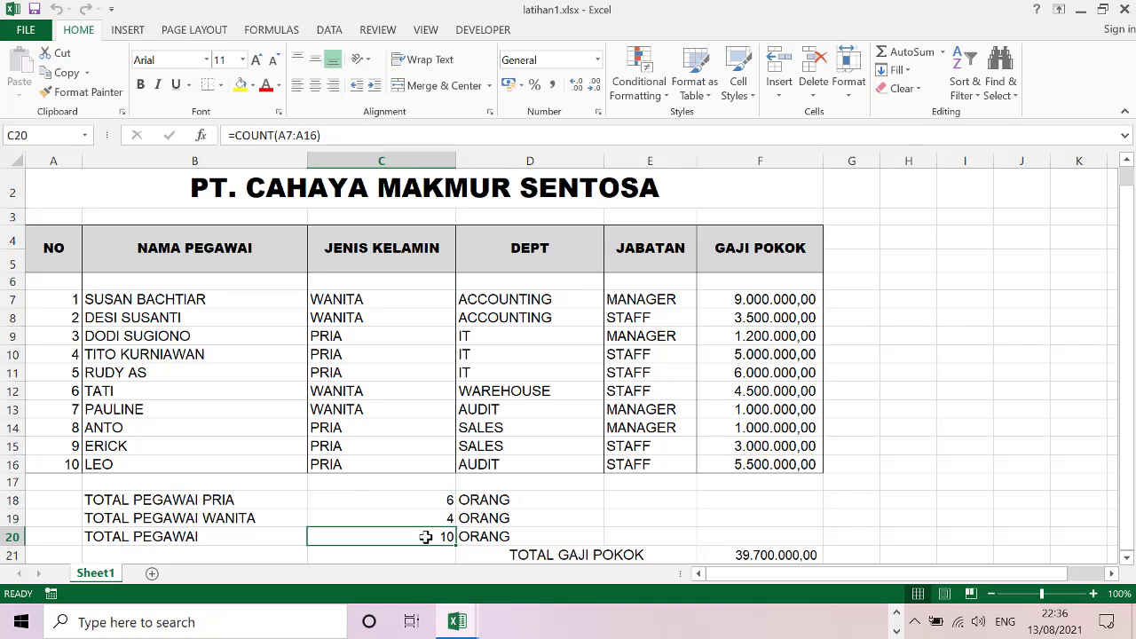
{"action": "left_click", "coordinate": [732, 557]}
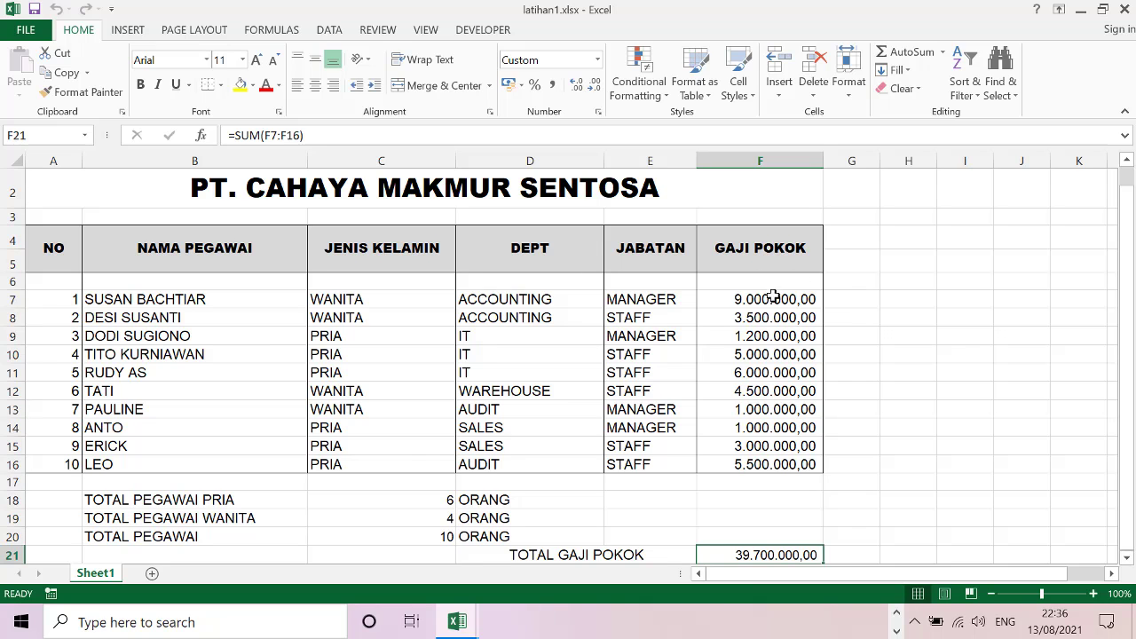
Step: Save the workbook as latihan2.xlsx in the current file-xls folder
{"action": "left_click", "coordinate": [17, 30]}
{"action": "left_click", "coordinate": [34, 178]}
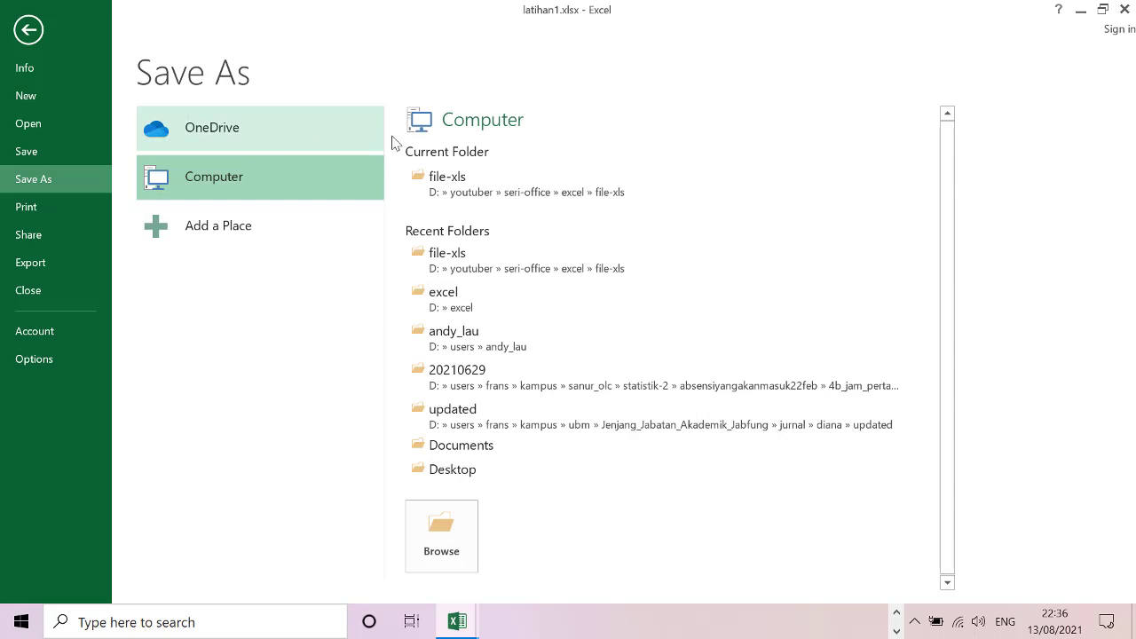
{"action": "left_click", "coordinate": [450, 182]}
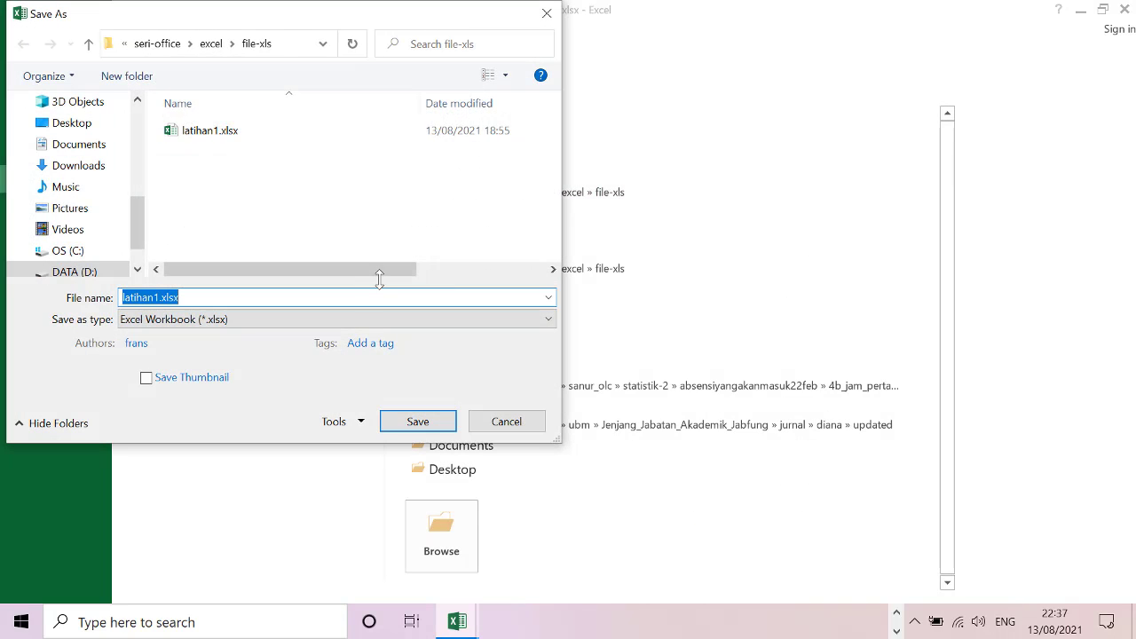
{"action": "type", "text": "latiha"}
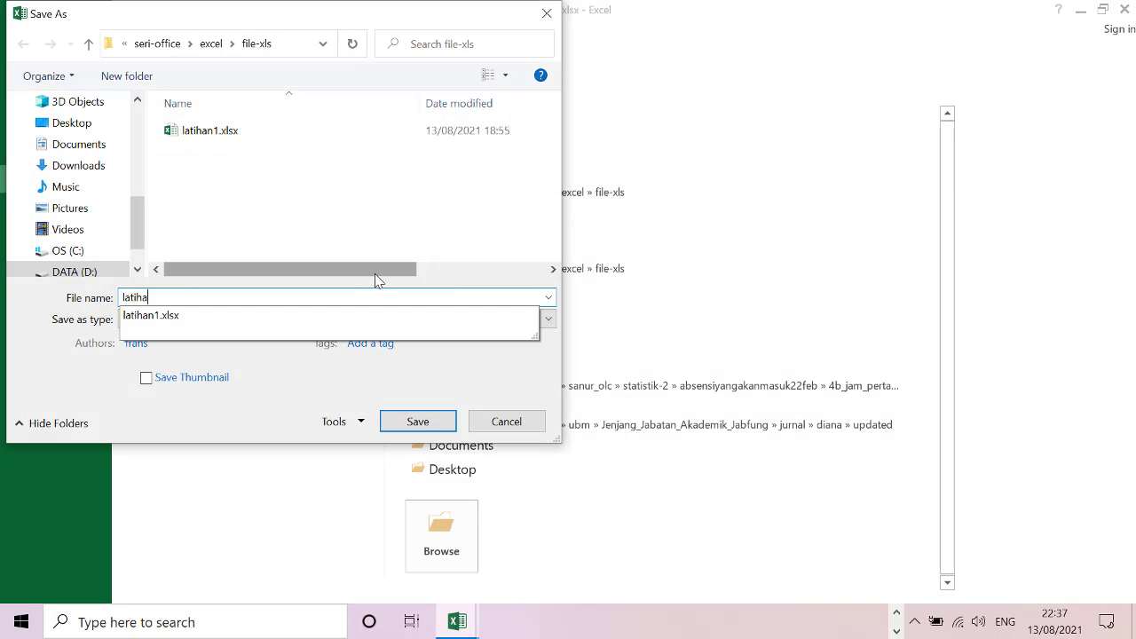
{"action": "type", "text": "n2"}
{"action": "key", "text": "Return"}
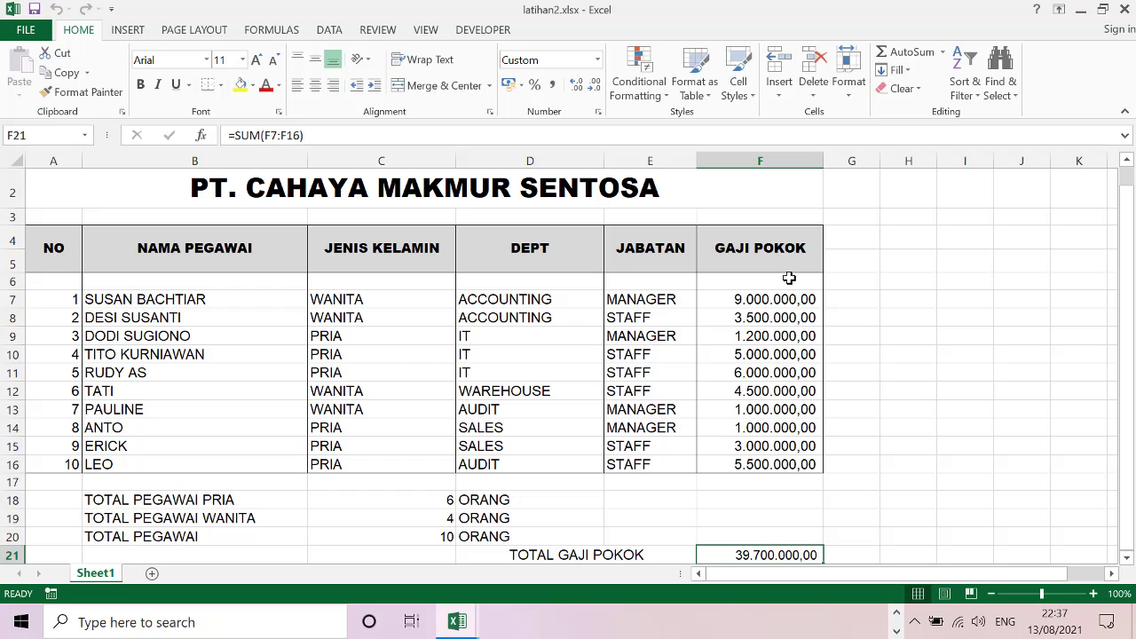
Step: Enter the labels TOTAL GAJI PEGAWAI PRIA in B23 and TOTAL GAJI PEGAWAI WANITA in B24
{"action": "left_click_drag", "start_coordinate": [1130, 256], "coordinate": [1130, 256]}
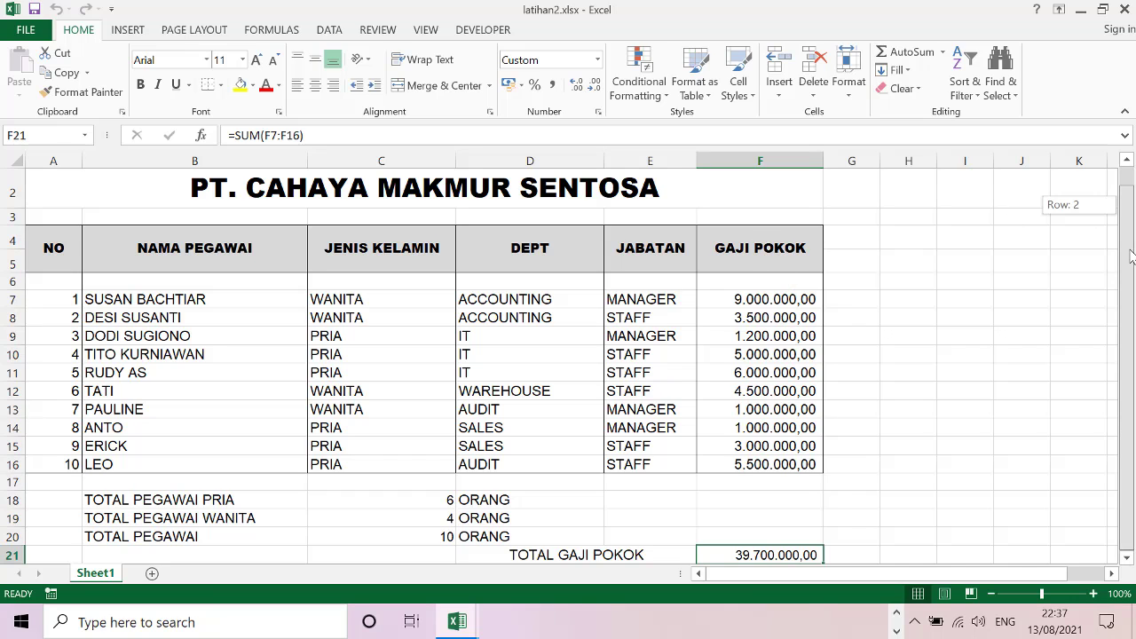
{"action": "left_click", "coordinate": [1127, 557]}
{"action": "left_click", "coordinate": [1127, 557]}
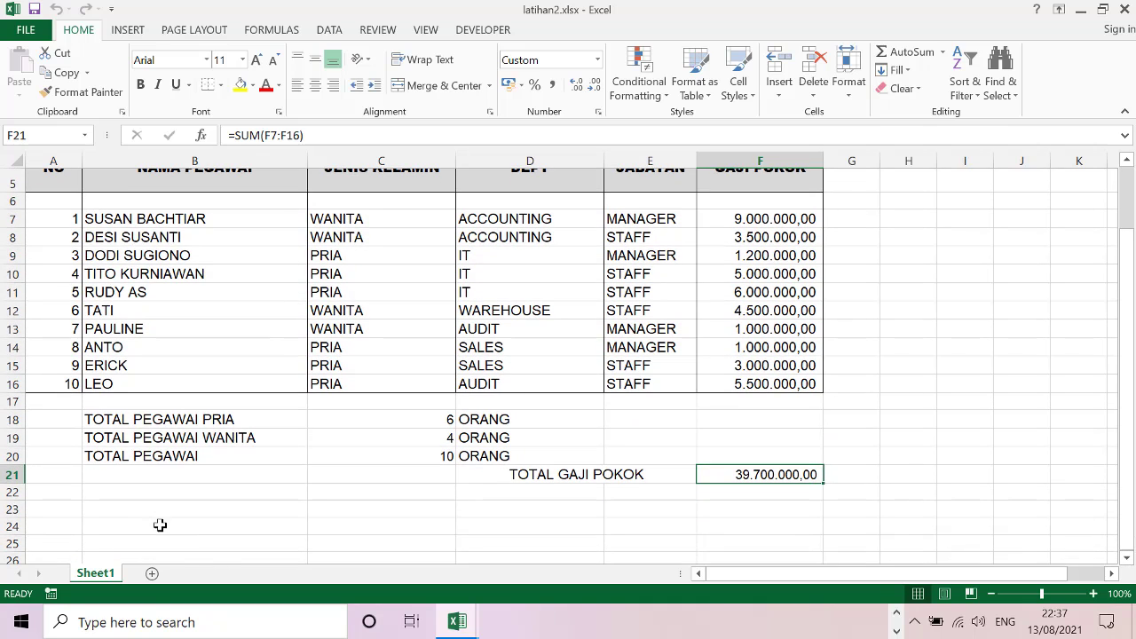
{"action": "left_click", "coordinate": [138, 508]}
{"action": "type", "text": "total"}
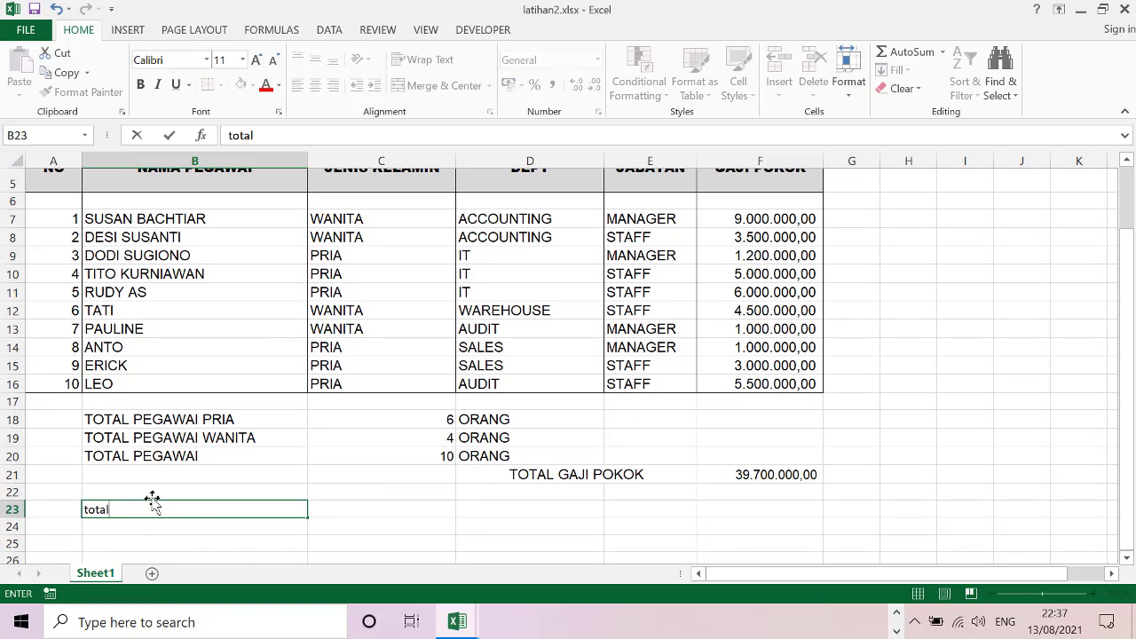
{"action": "key", "text": "BackSpace"}
{"action": "type", "text": "TOTAL GAJ"}
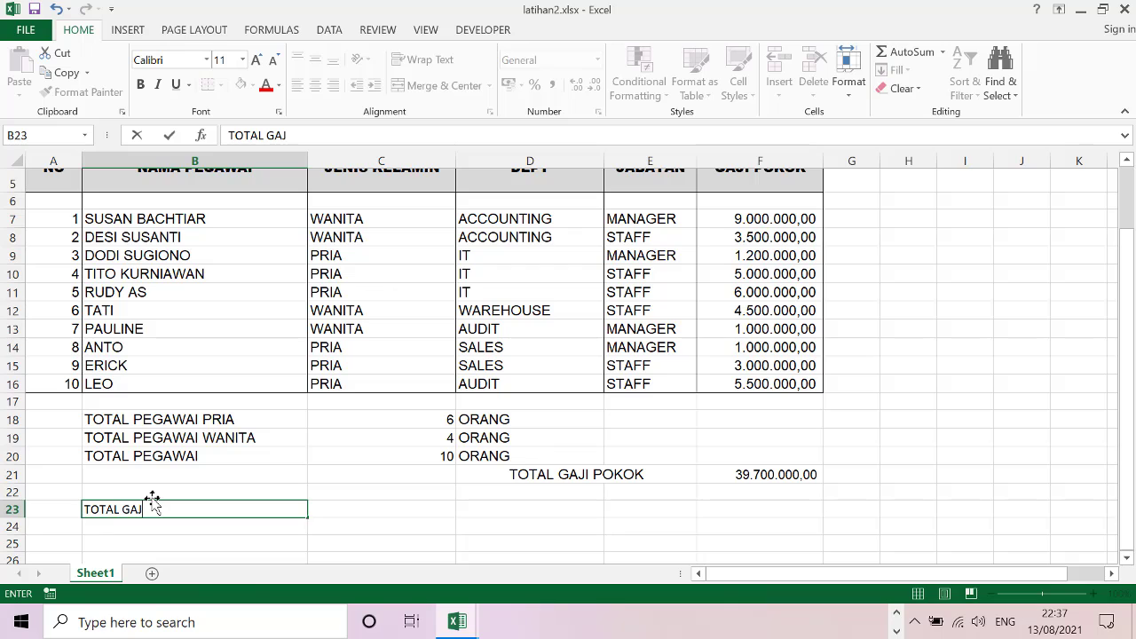
{"action": "type", "text": "I PEGAWAI PRIA"}
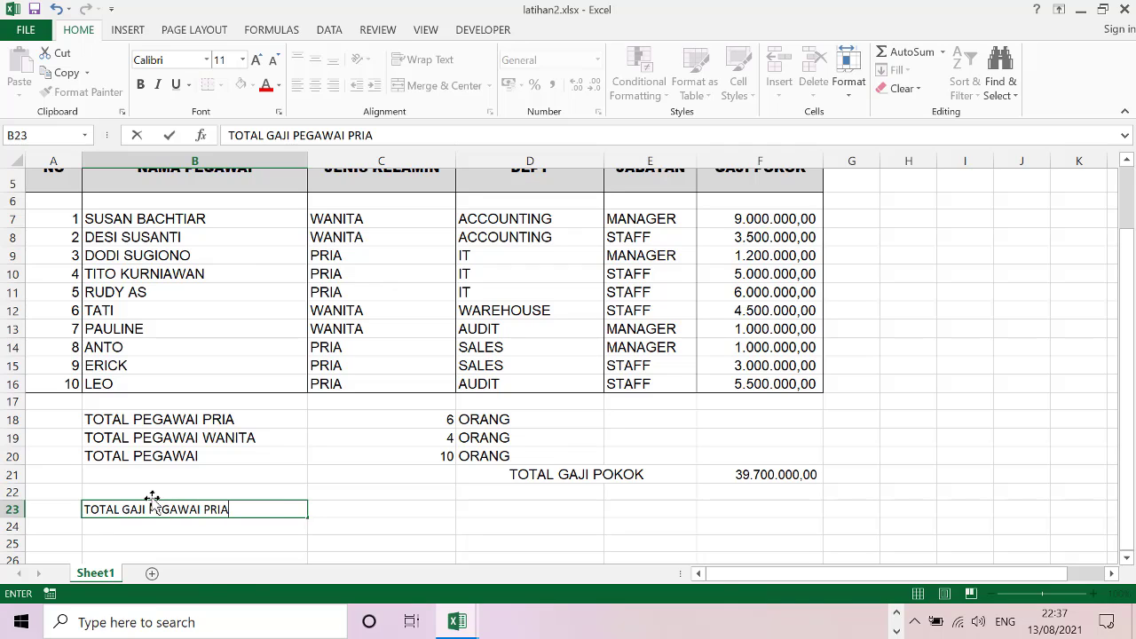
{"action": "key", "text": "Return"}
{"action": "type", "text": "TOTAL "}
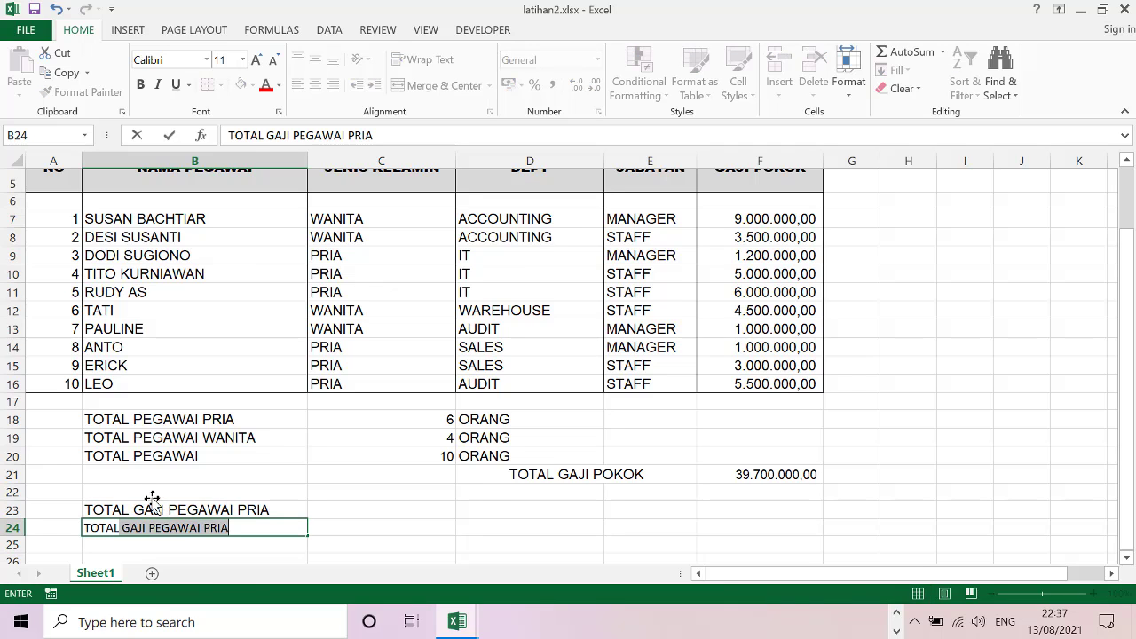
{"action": "type", "text": "GAJI PEGA"}
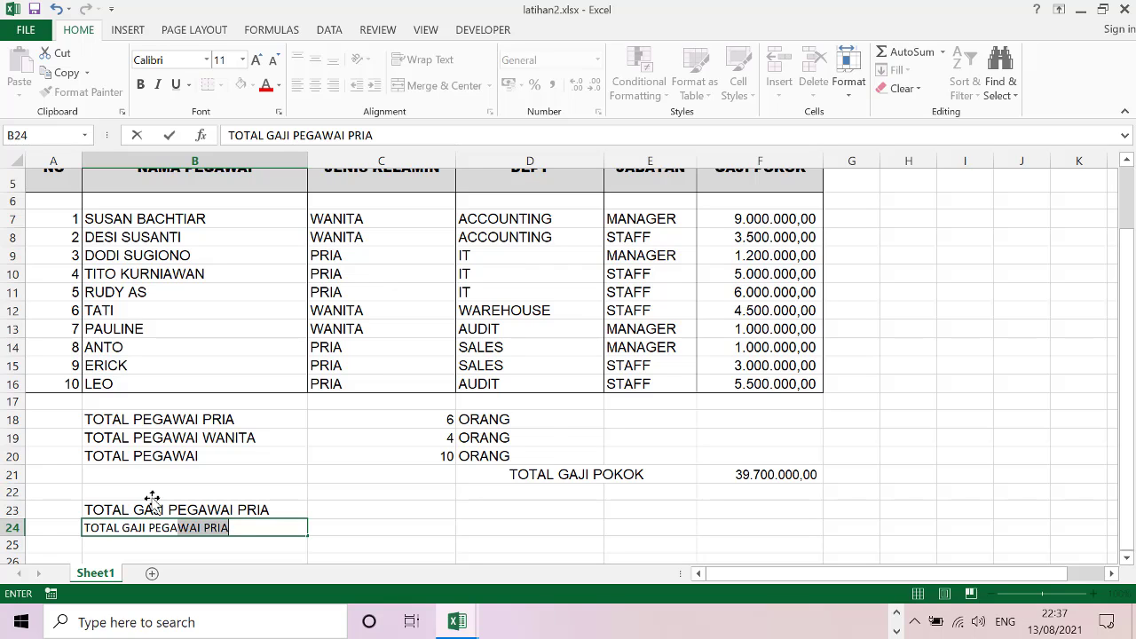
{"action": "type", "text": "WAI WA"}
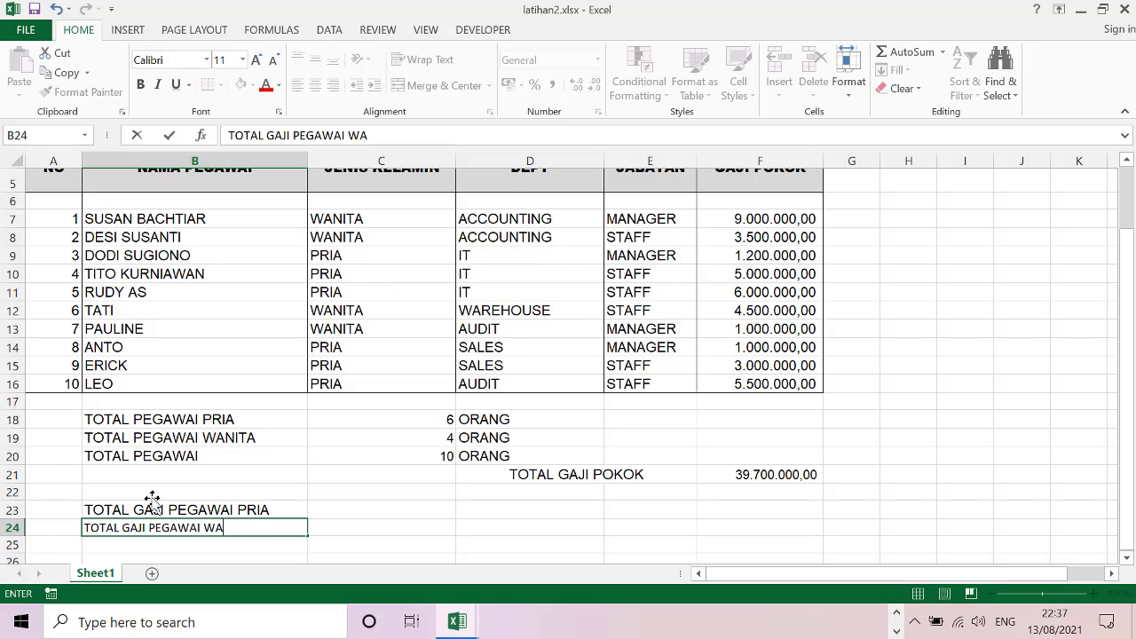
{"action": "type", "text": "NITA"}
{"action": "key", "text": "Return"}
Step: Enter the label GRAND TOTAL GAJI PEGWAI in B25
{"action": "scroll", "coordinate": [152, 499], "scroll_direction": "down", "scroll_amount": 1}
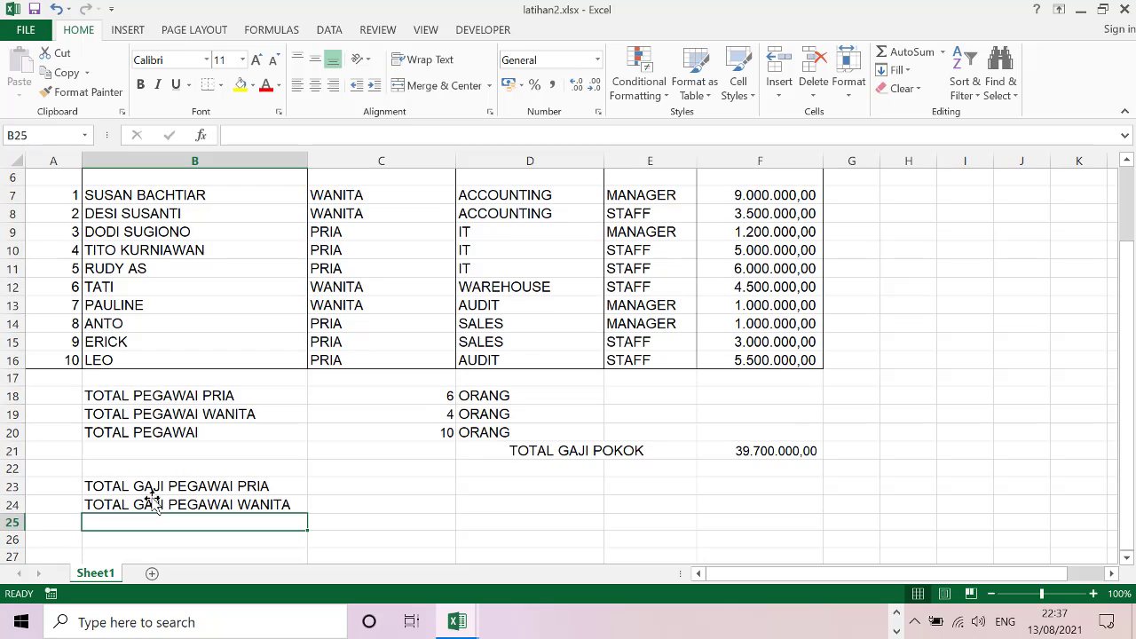
{"action": "type", "text": "TOGA"}
{"action": "key", "text": "BackSpace"}
{"action": "key", "text": "BackSpace"}
{"action": "type", "text": "TA"}
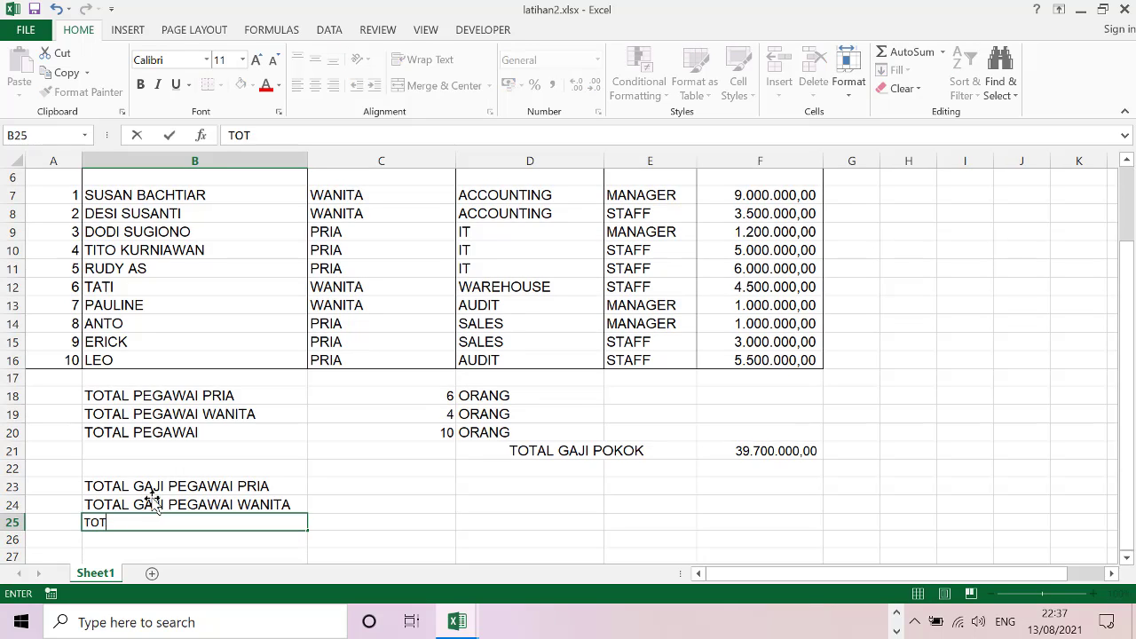
{"action": "key", "text": "BackSpace"}
{"action": "key", "text": "BackSpace"}
{"action": "key", "text": "BackSpace"}
{"action": "type", "text": "GRAND TOTAL"}
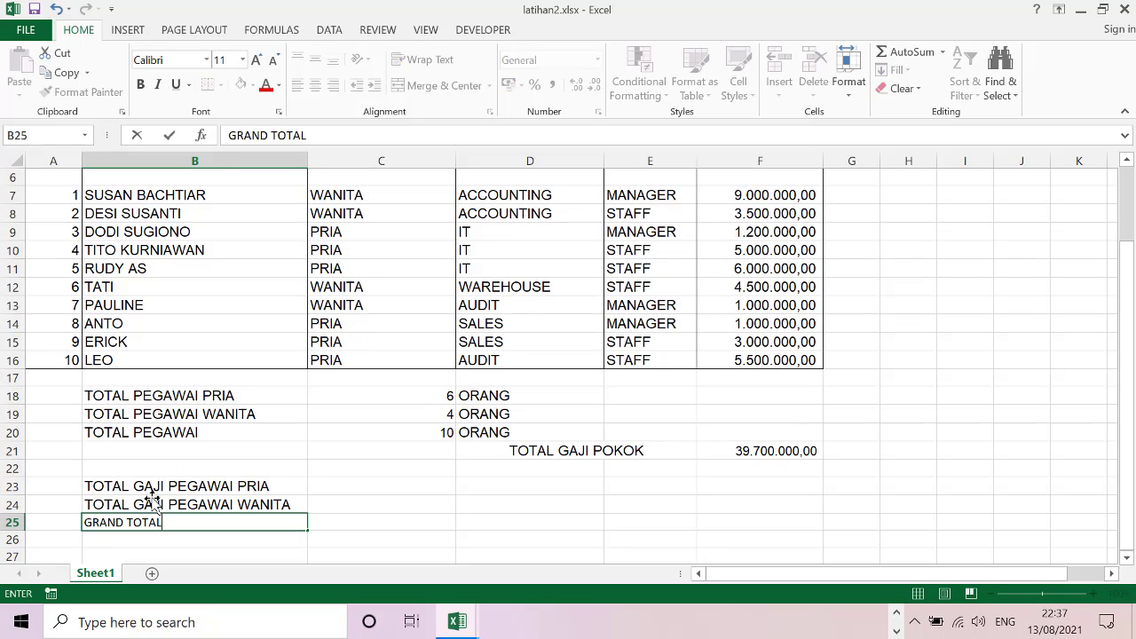
{"action": "type", "text": " GAJI PE"}
{"action": "type", "text": "GWAI"}
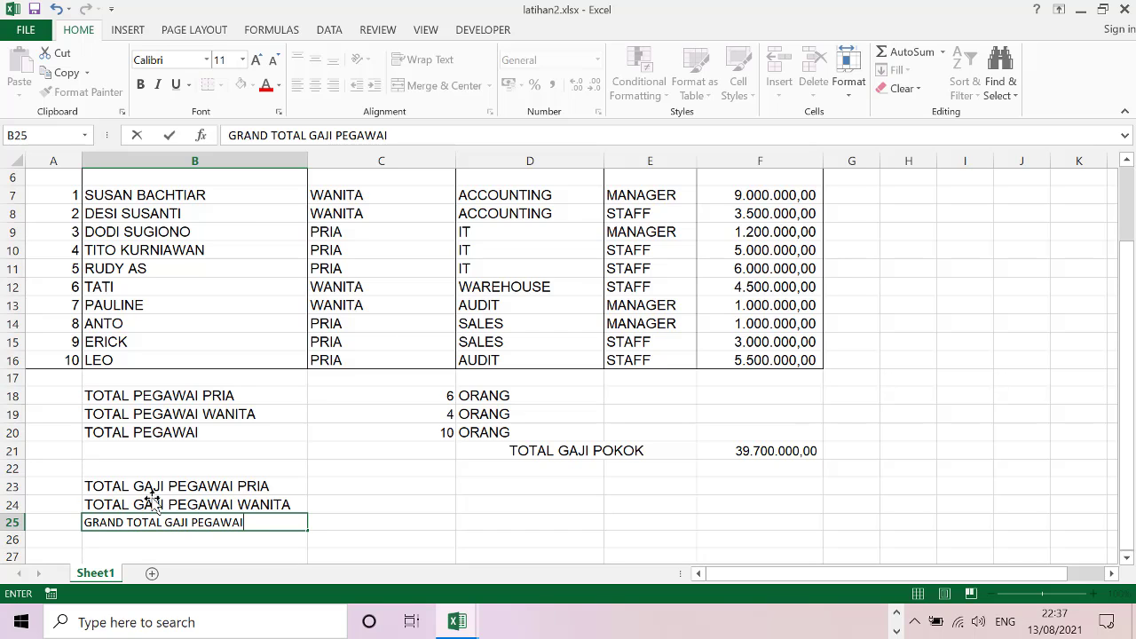
{"action": "key", "text": "Return"}
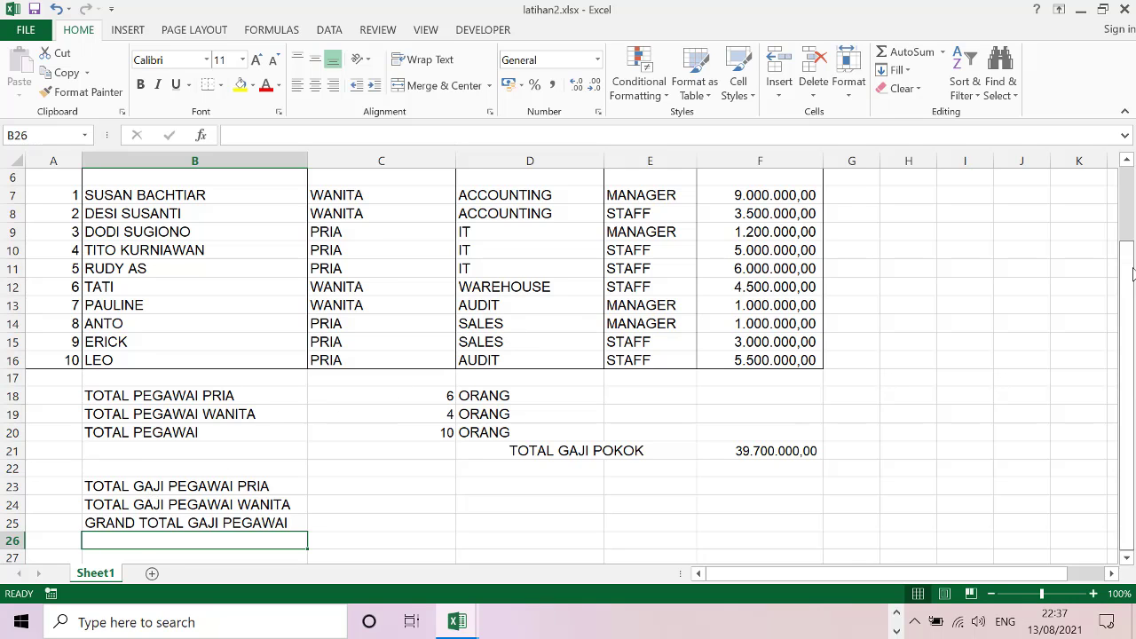
Step: Insert POKOK into the B23 and B24 labels, autofitting column B to the text
{"action": "left_click_drag", "start_coordinate": [1132, 274], "coordinate": [1131, 229]}
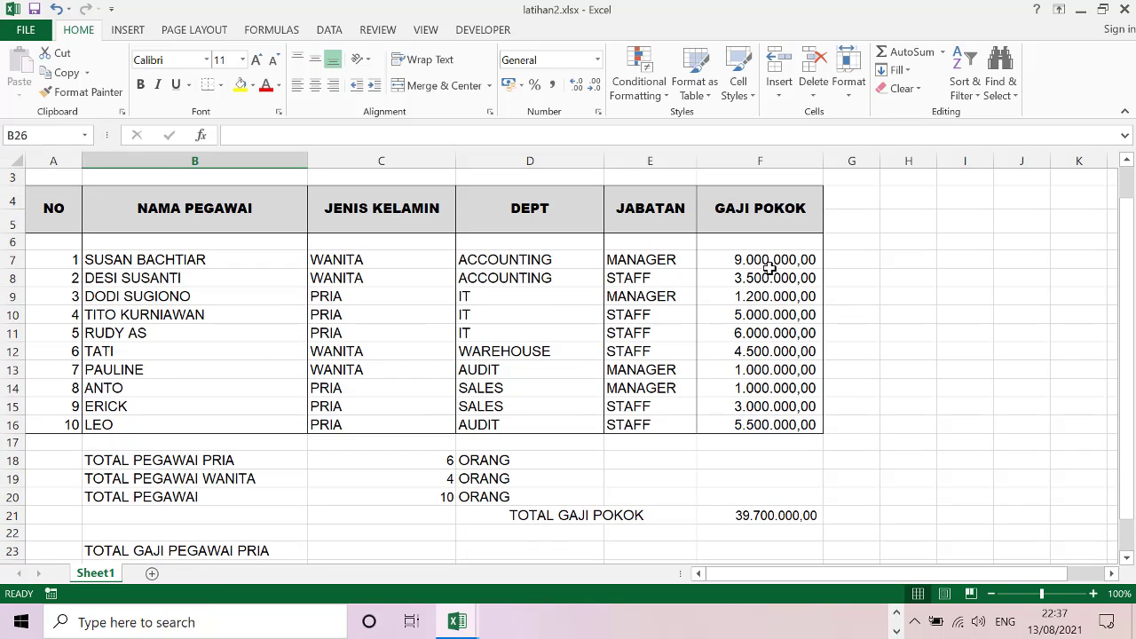
{"action": "left_click_drag", "start_coordinate": [768, 266], "coordinate": [762, 423]}
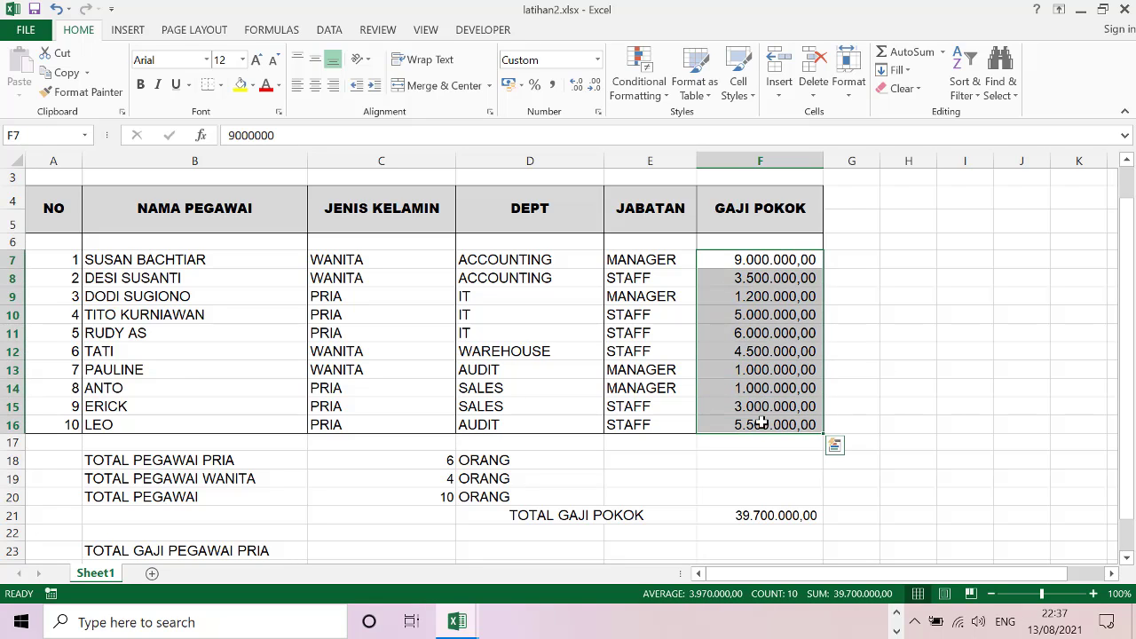
{"action": "left_click_drag", "start_coordinate": [1126, 267], "coordinate": [1125, 321]}
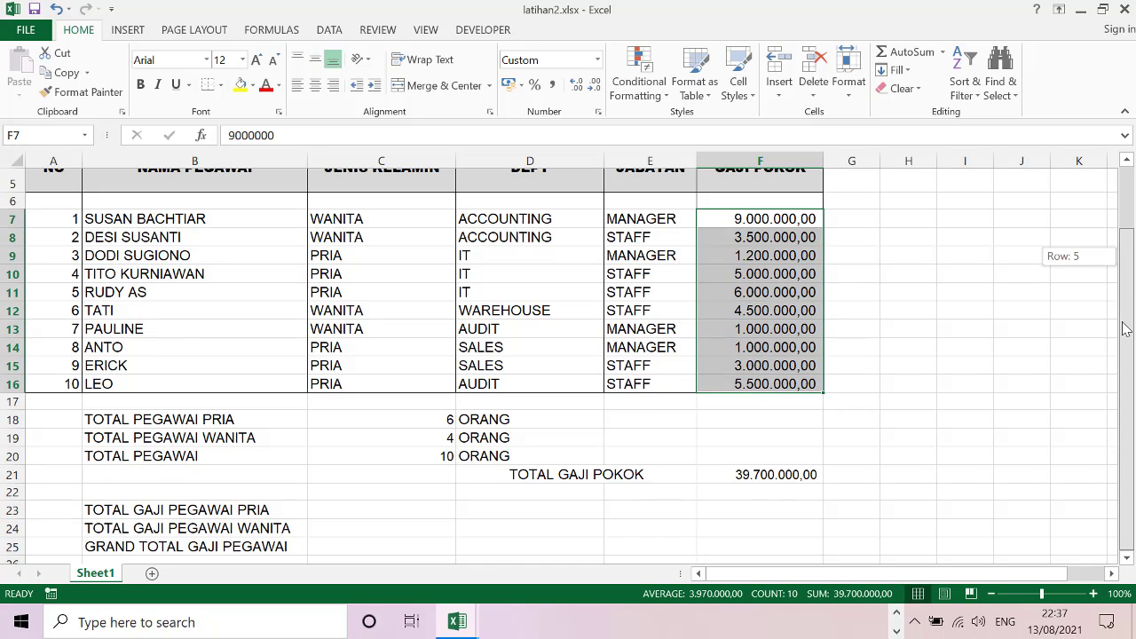
{"action": "double_click", "coordinate": [165, 512]}
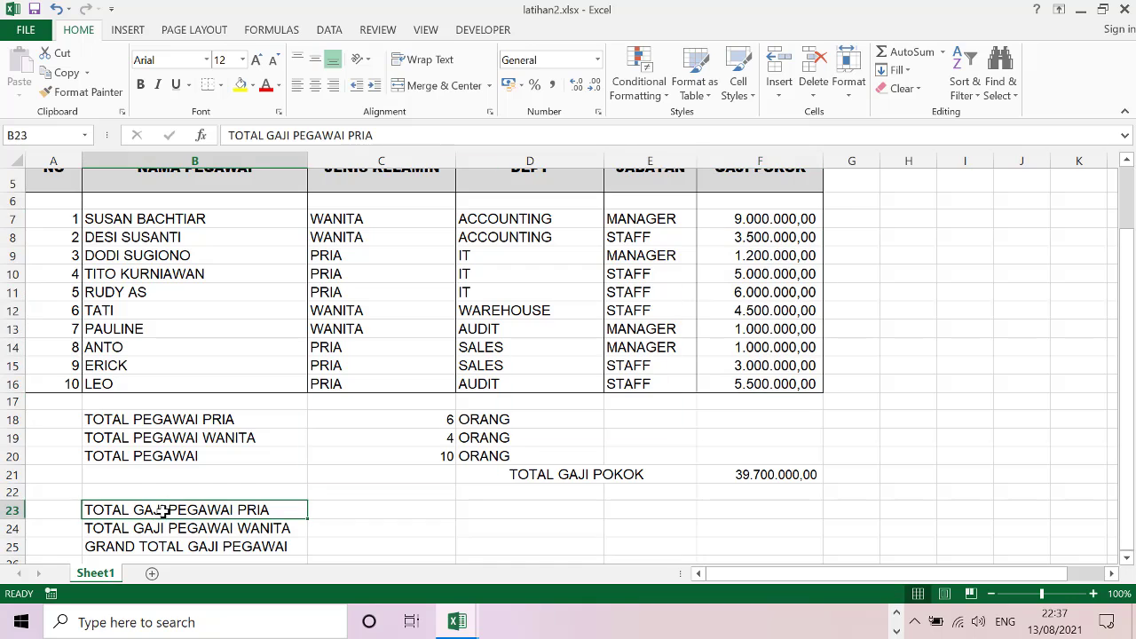
{"action": "type", "text": "P"}
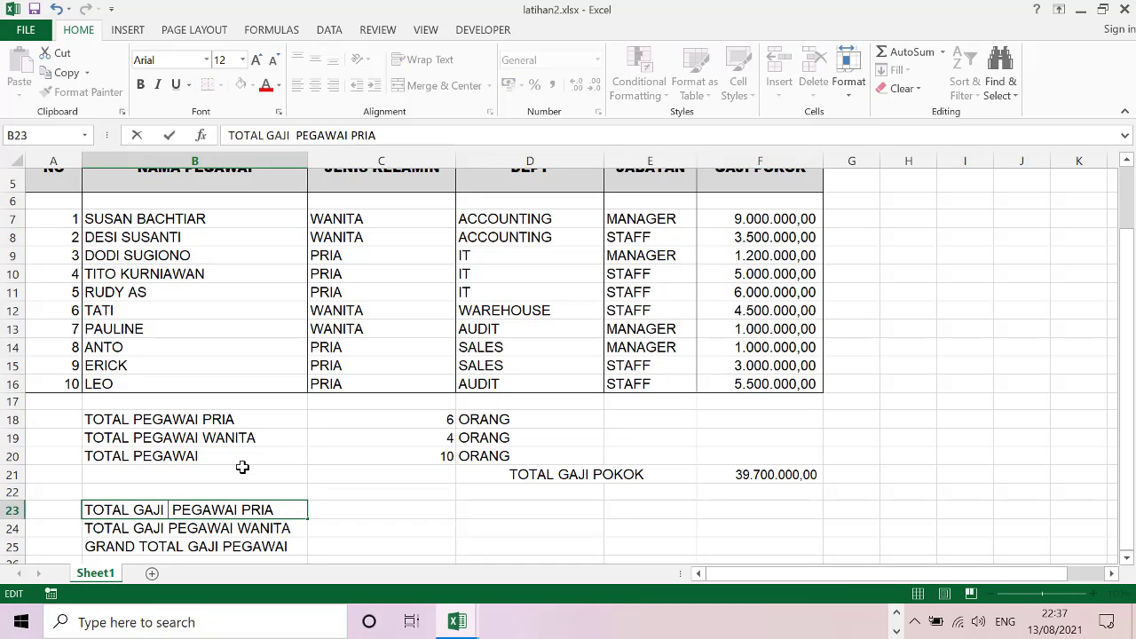
{"action": "type", "text": "OKOK"}
{"action": "key", "text": "Return"}
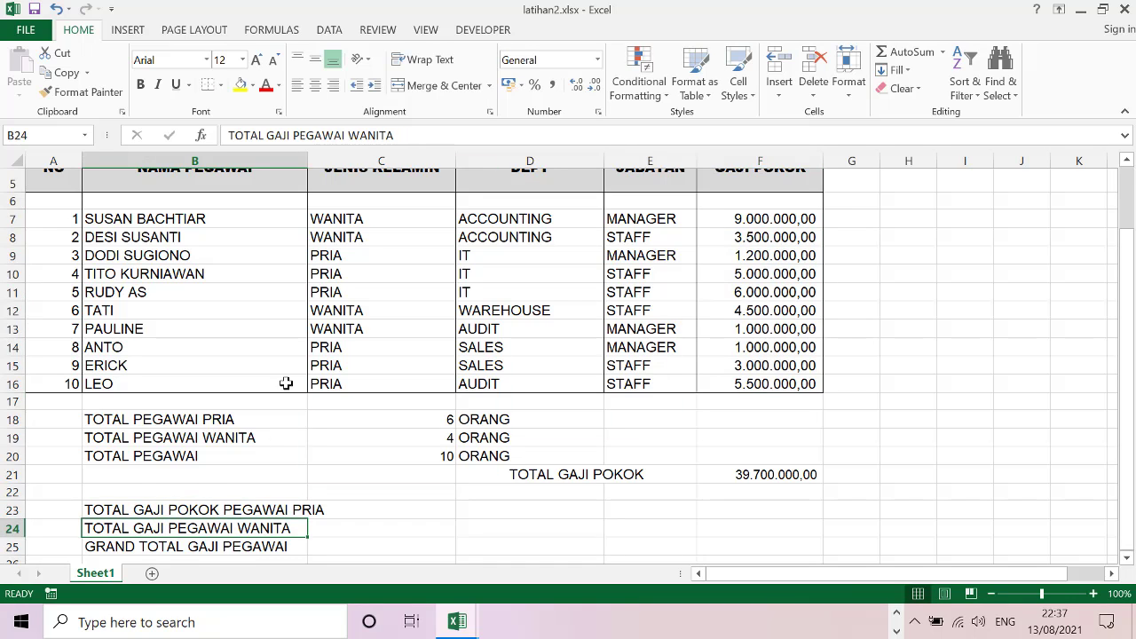
{"action": "double_click", "coordinate": [307, 158]}
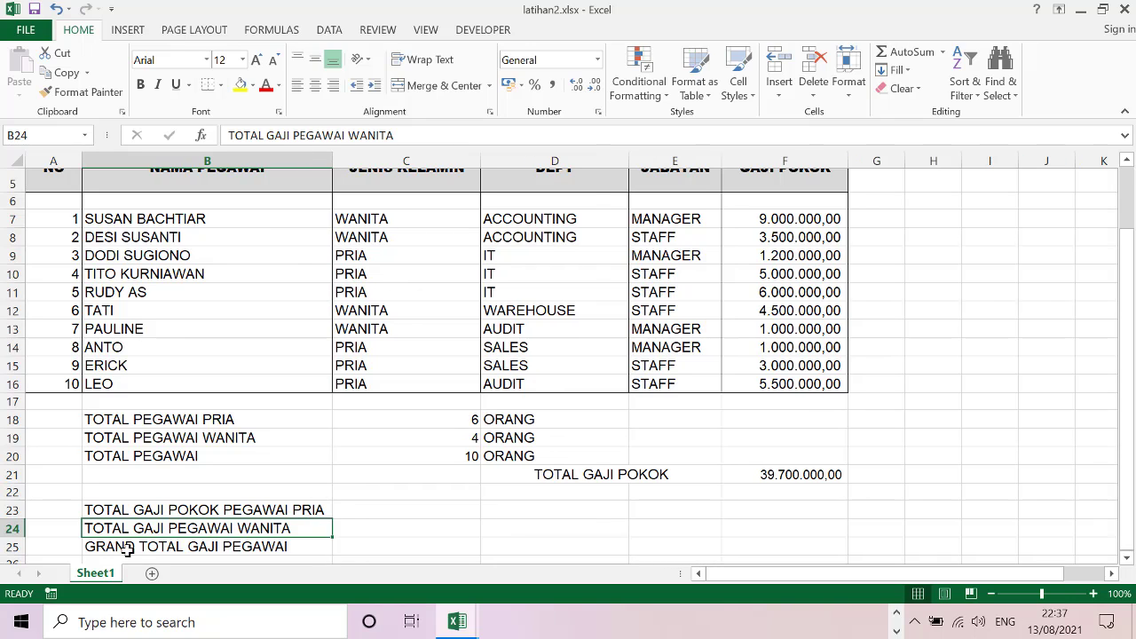
{"action": "double_click", "coordinate": [163, 525]}
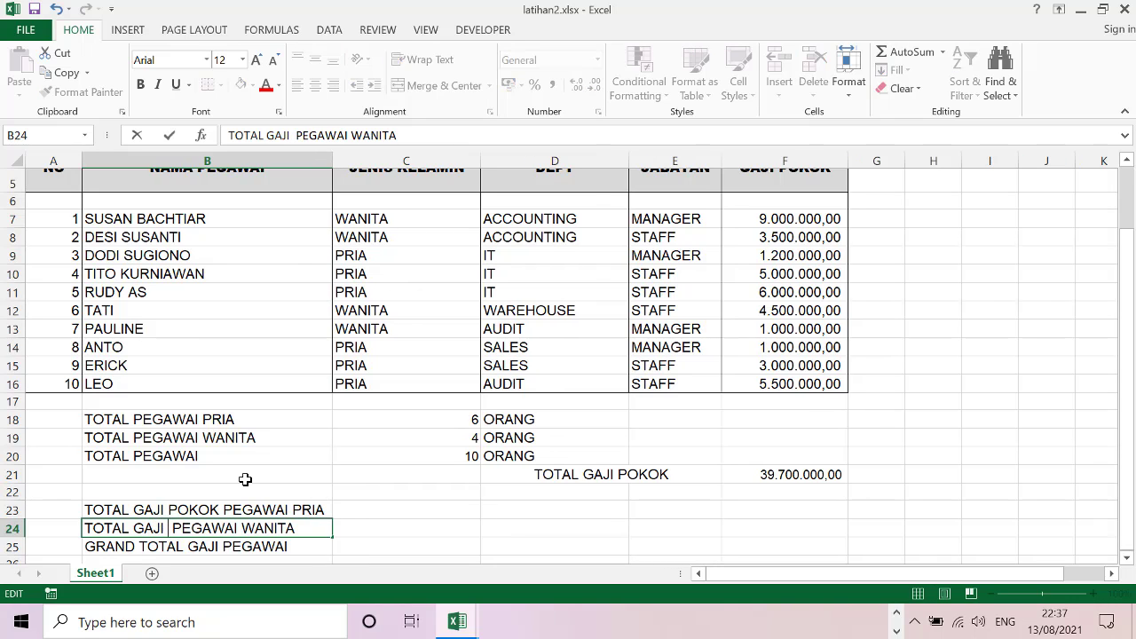
{"action": "type", "text": "POKOK"}
{"action": "key", "text": "Return"}
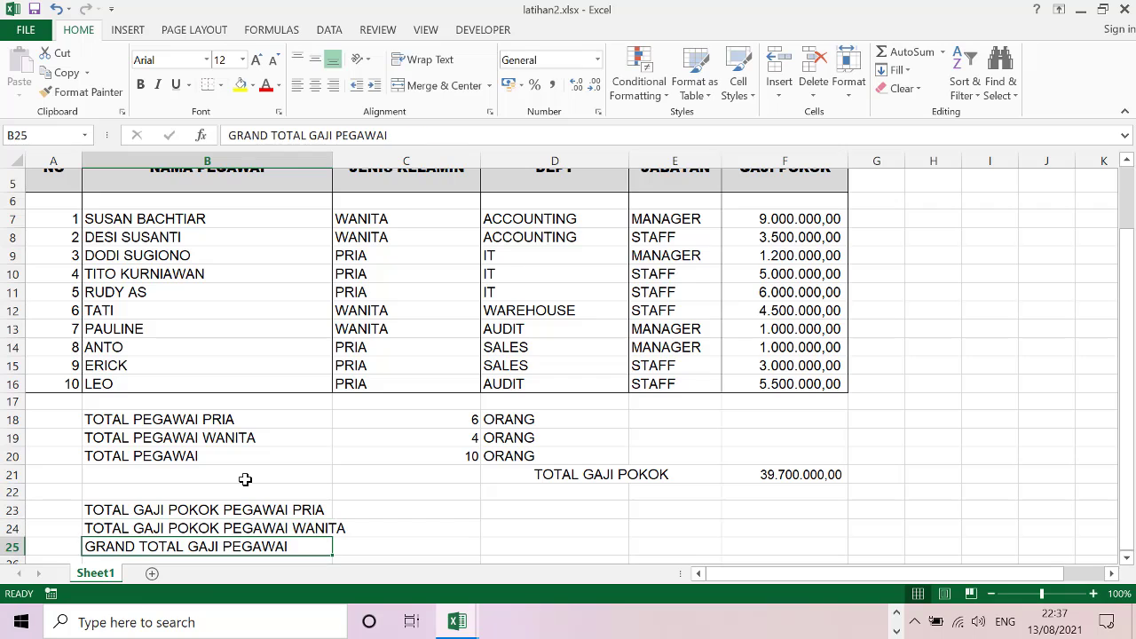
Step: Widen column B again and insert POKOK into the grand total label in B25
{"action": "double_click", "coordinate": [332, 155]}
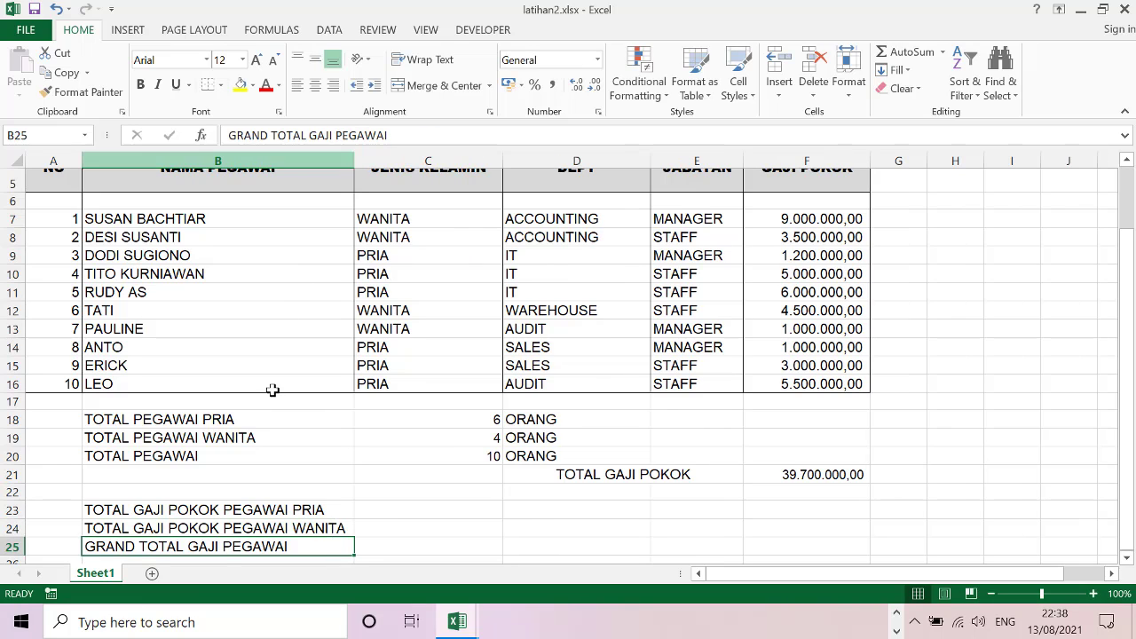
{"action": "double_click", "coordinate": [222, 547]}
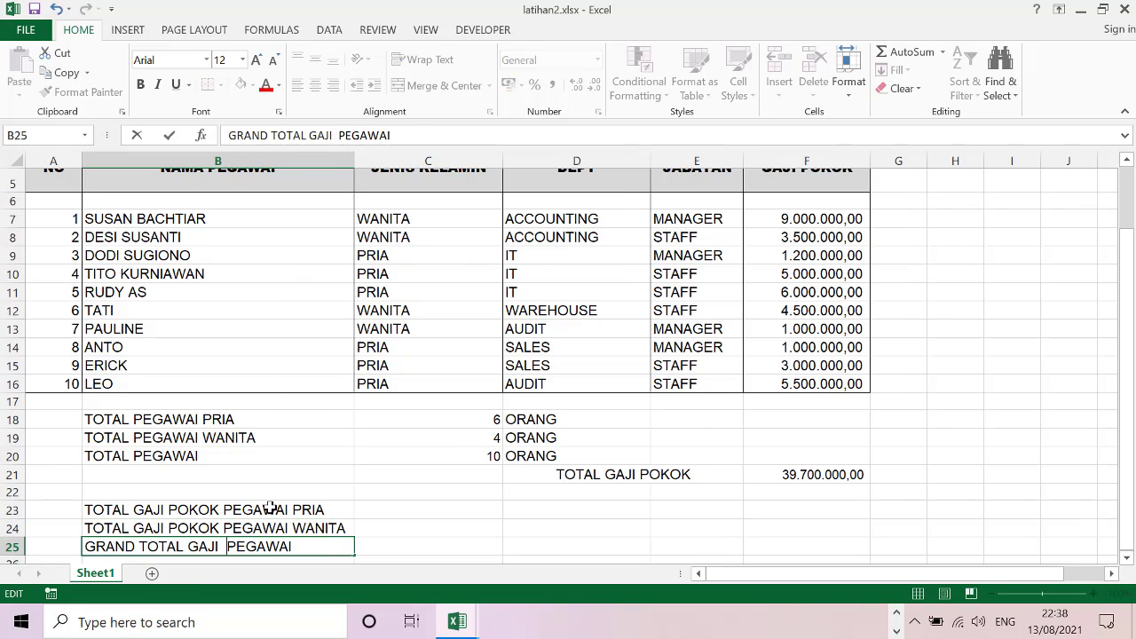
{"action": "type", "text": "POKOK"}
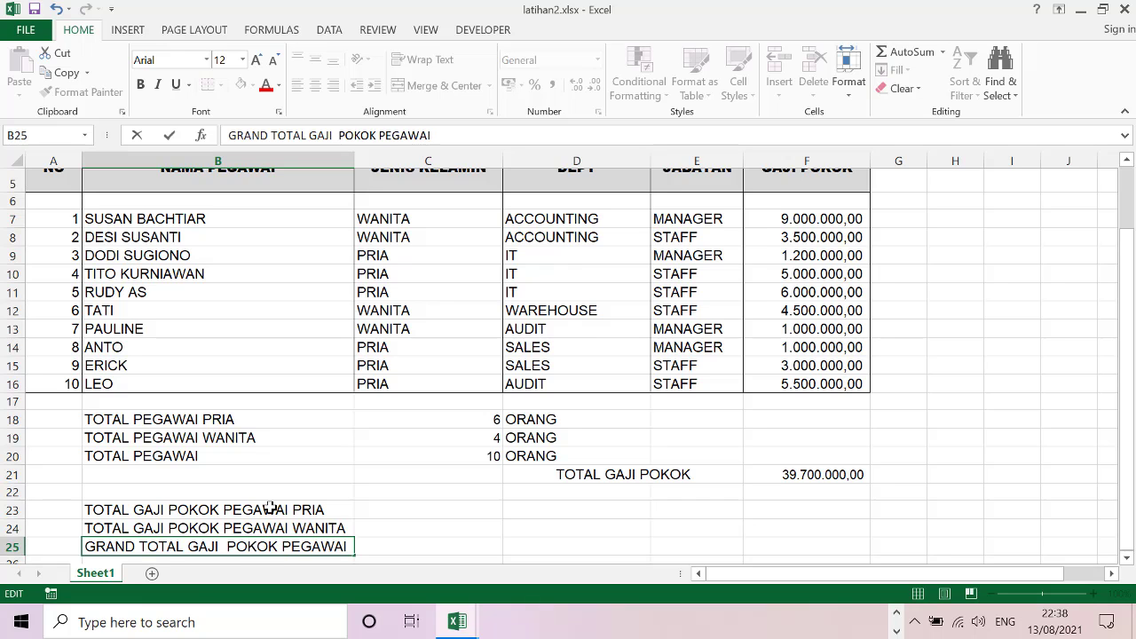
{"action": "key", "text": "Return"}
{"action": "left_click_drag", "start_coordinate": [1126, 304], "coordinate": [1127, 293]}
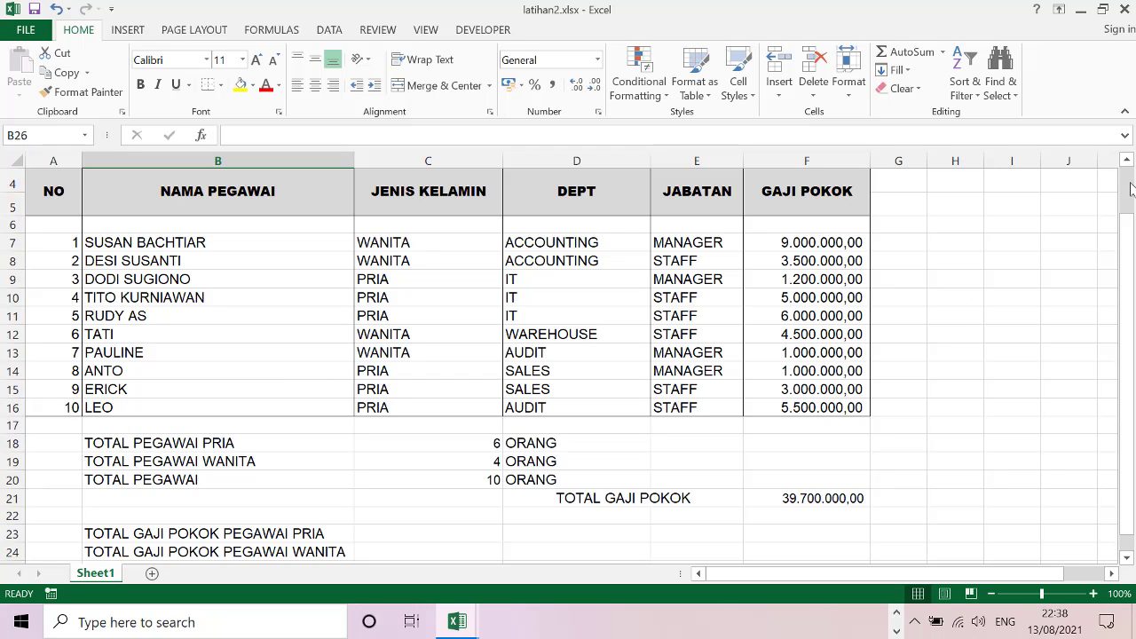
Step: Check the existing basic salary total, then start a formula with = in F23
{"action": "left_click_drag", "start_coordinate": [1127, 191], "coordinate": [1124, 299]}
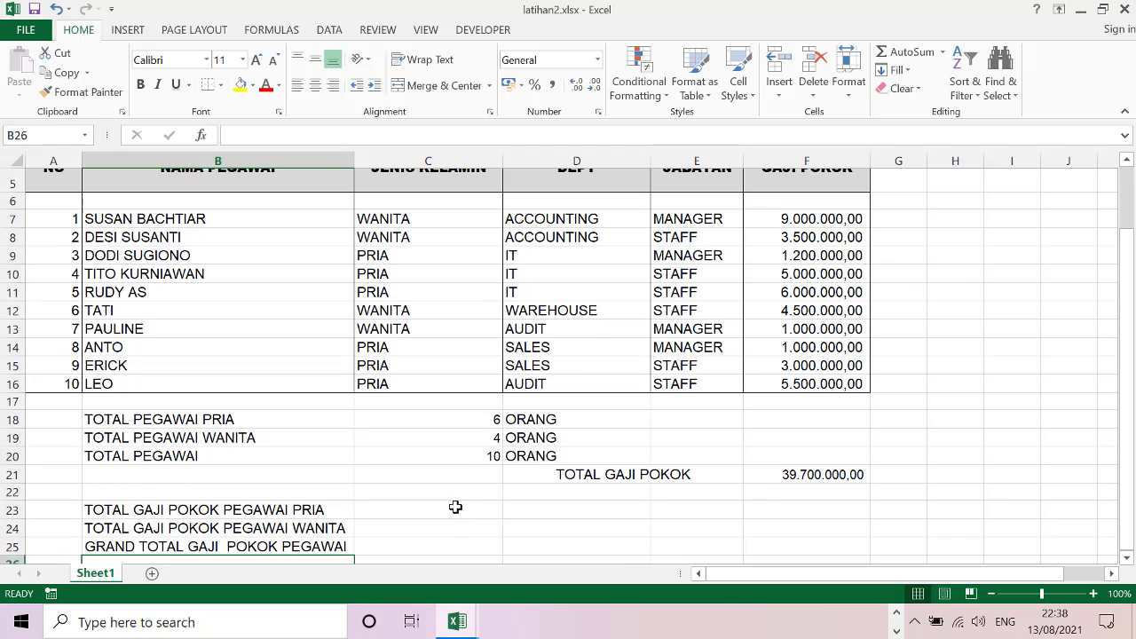
{"action": "left_click", "coordinate": [455, 507]}
{"action": "key", "text": "Right"}
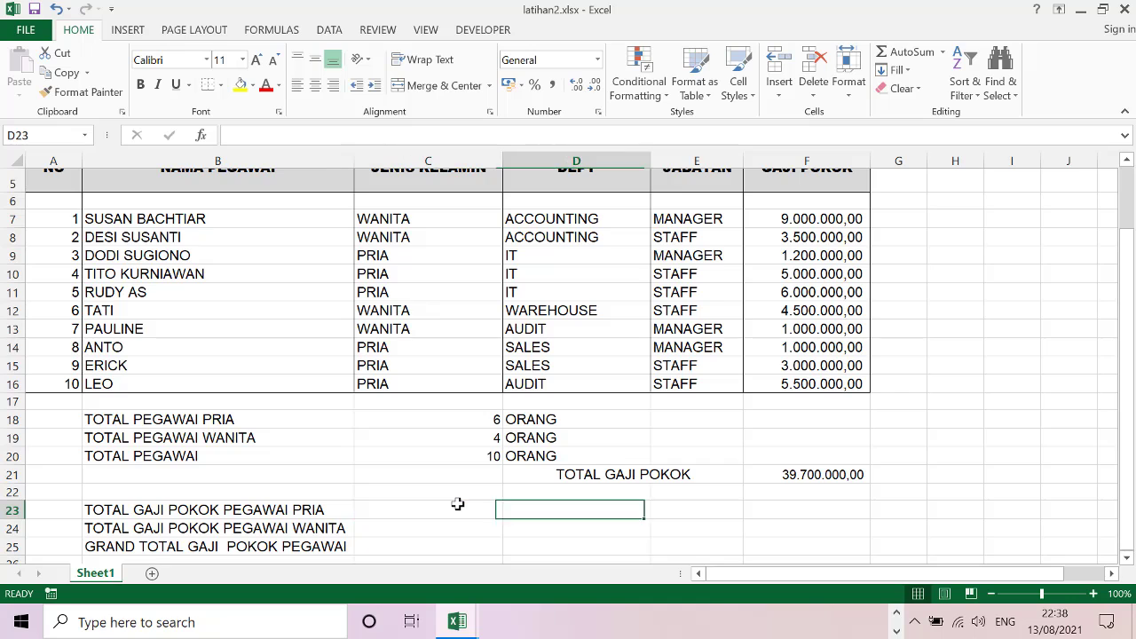
{"action": "key", "text": "Right"}
{"action": "key", "text": "Right"}
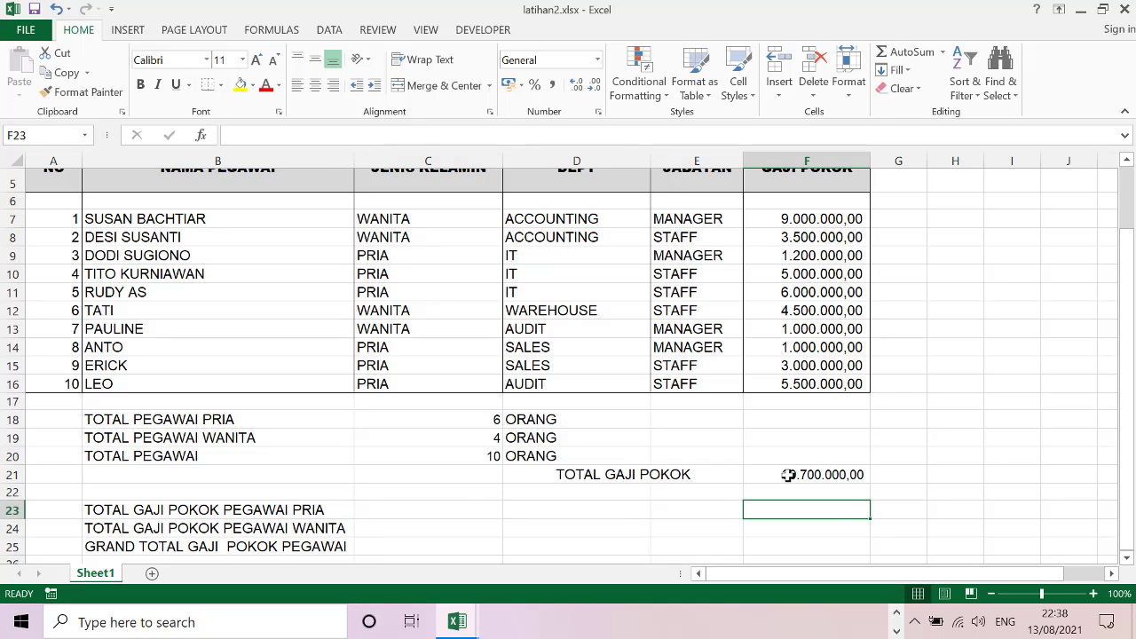
{"action": "left_click", "coordinate": [788, 474]}
{"action": "left_click_drag", "start_coordinate": [822, 208], "coordinate": [820, 386]}
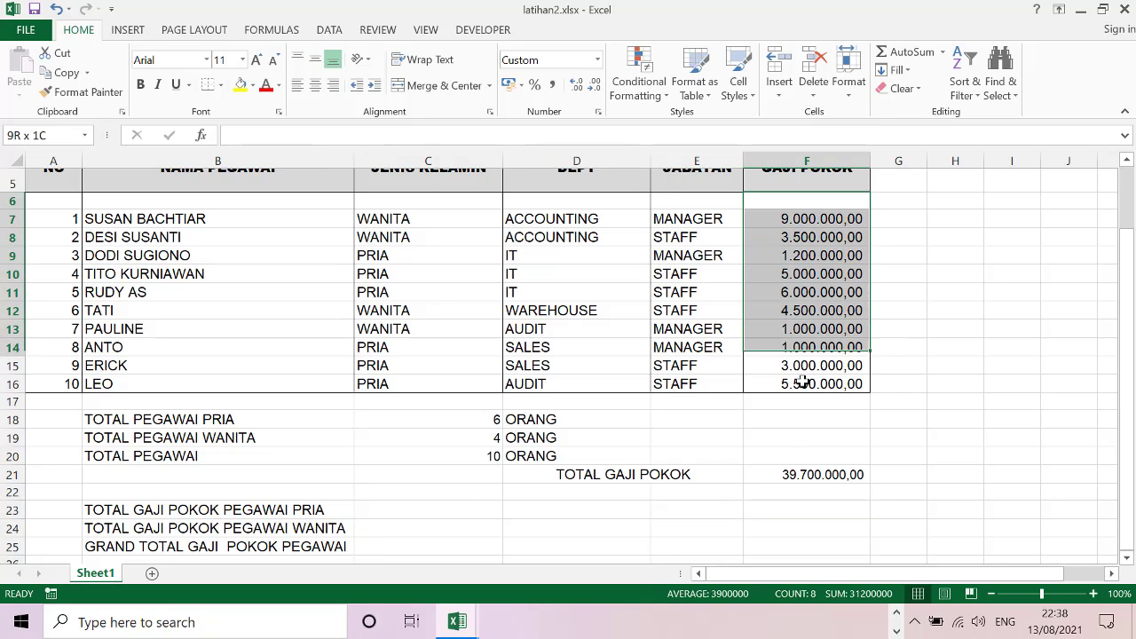
{"action": "left_click", "coordinate": [784, 506]}
{"action": "type", "text": "="}
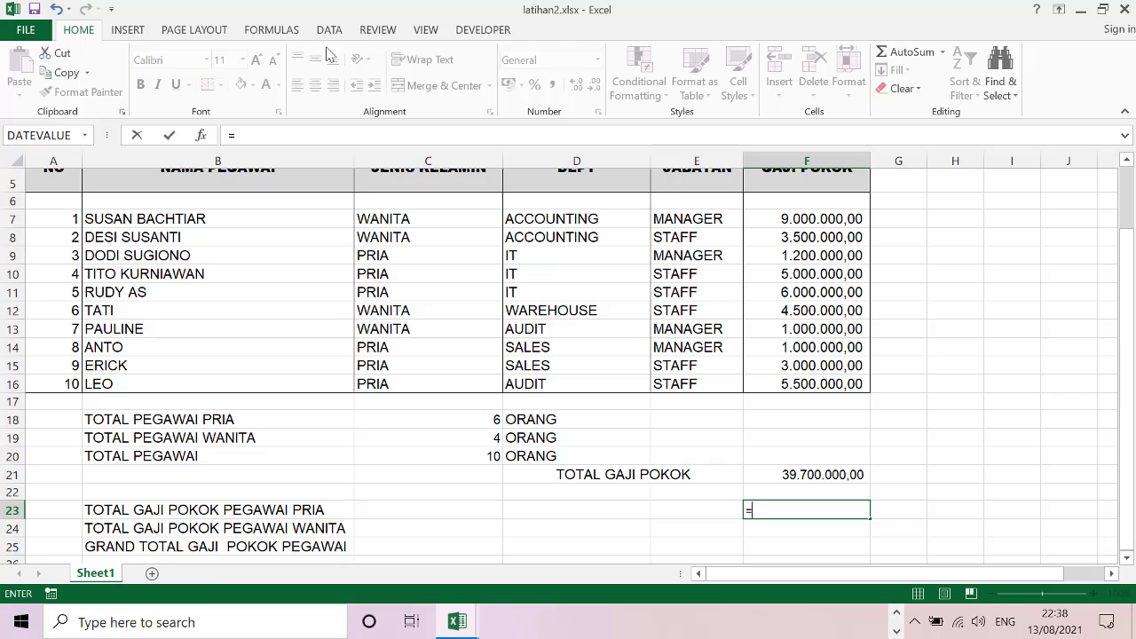
Step: Browse the Financial, Logical and Math & Trig function lists on the Formulas ribbon
{"action": "left_click", "coordinate": [297, 39]}
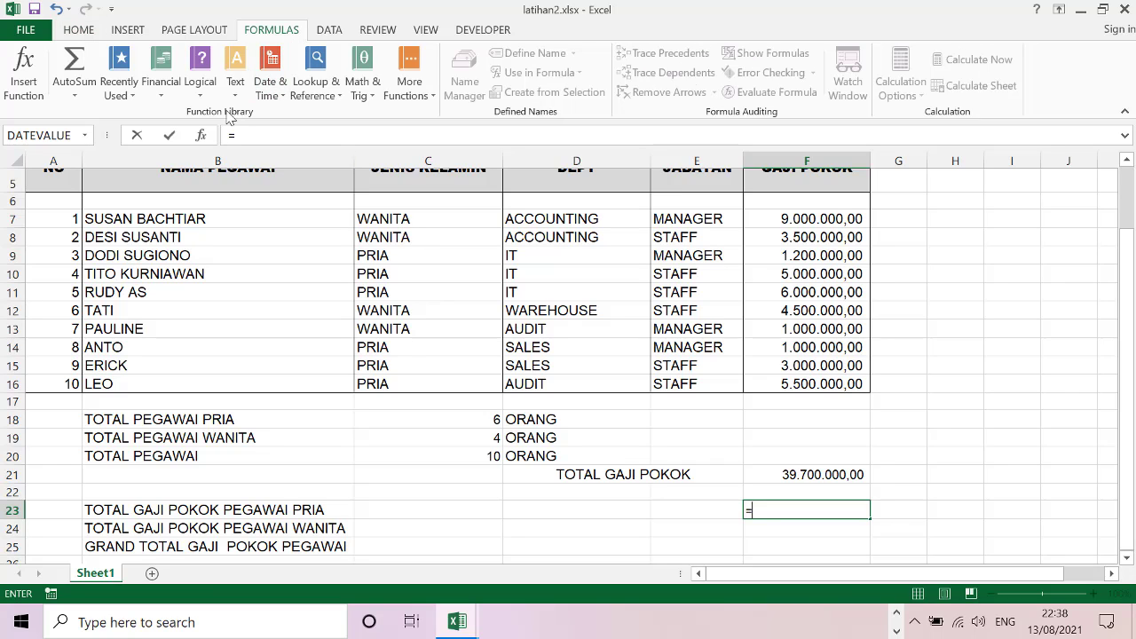
{"action": "left_click", "coordinate": [161, 94]}
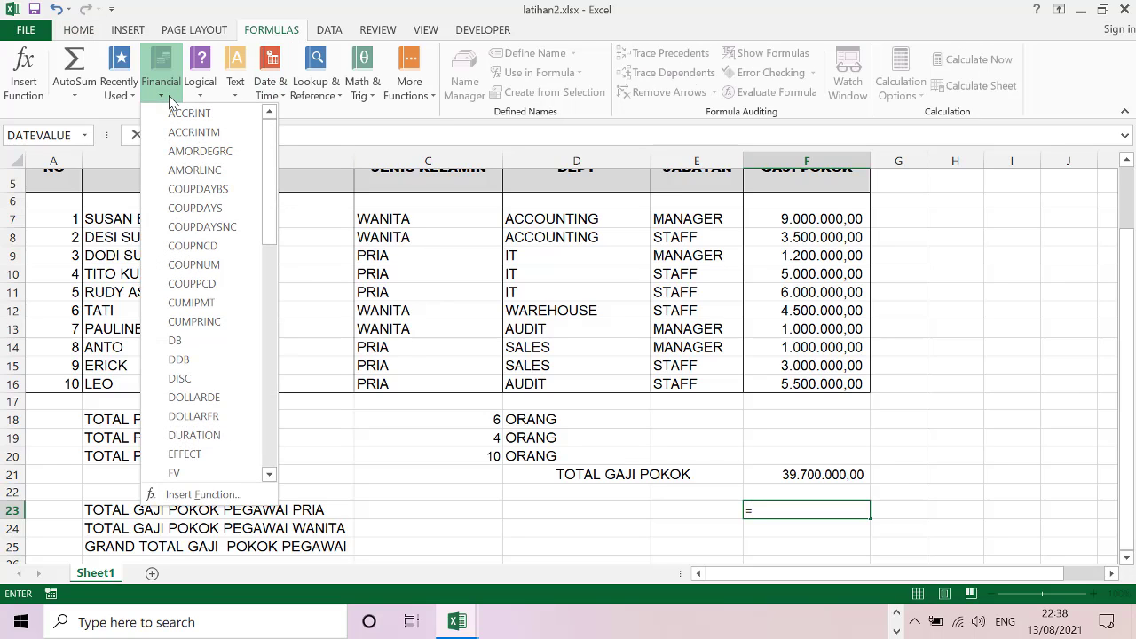
{"action": "left_click_drag", "start_coordinate": [266, 239], "coordinate": [269, 471]}
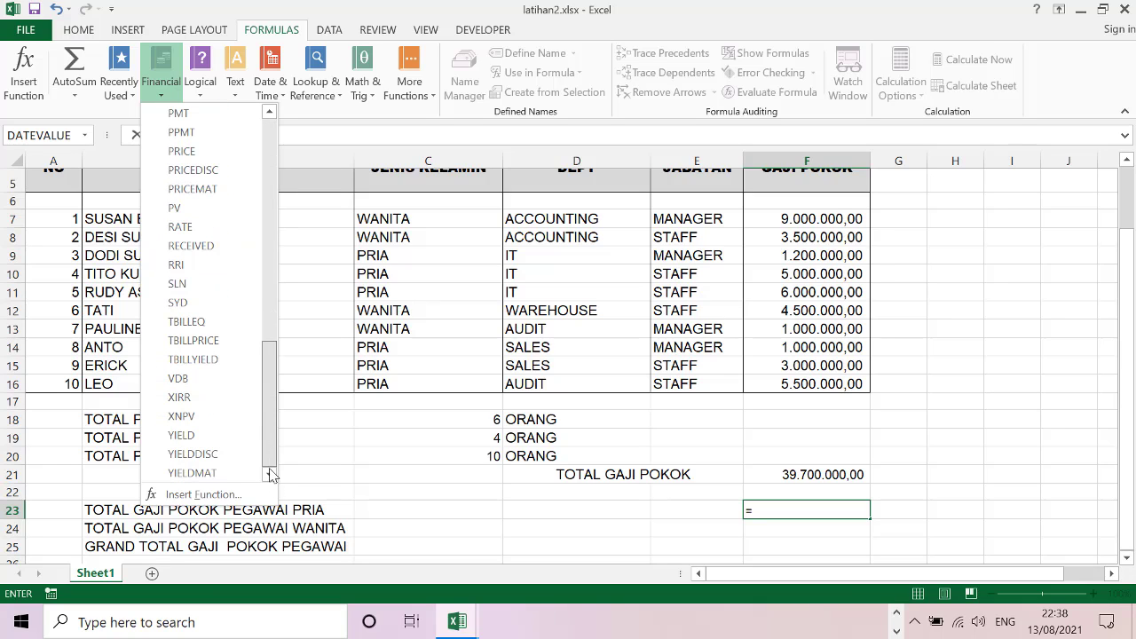
{"action": "left_click", "coordinate": [435, 7]}
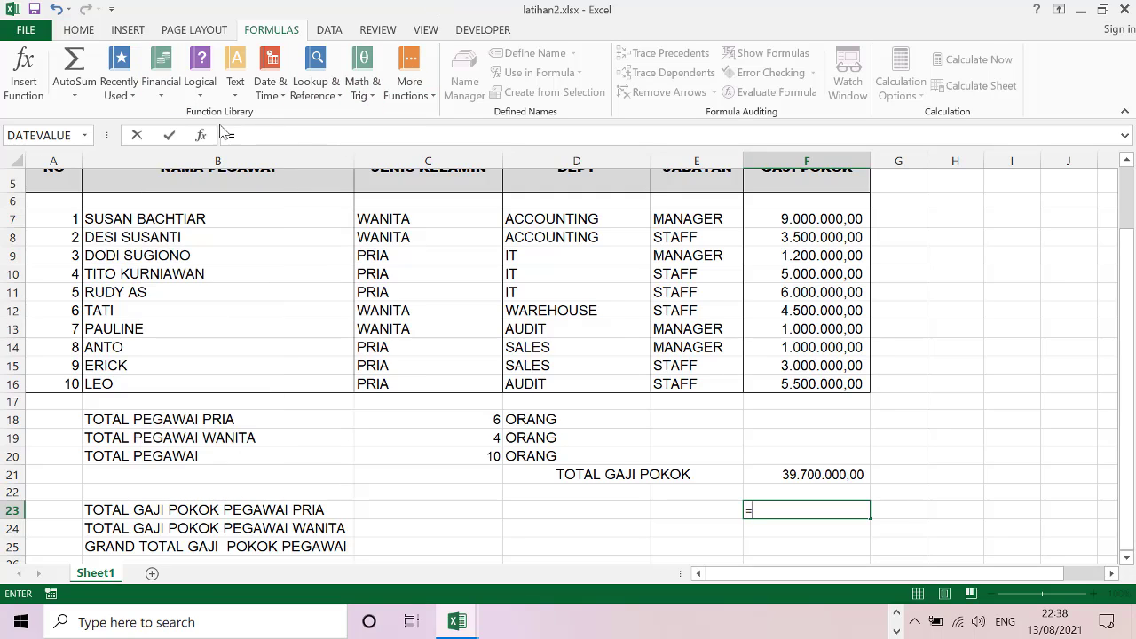
{"action": "left_click", "coordinate": [202, 99]}
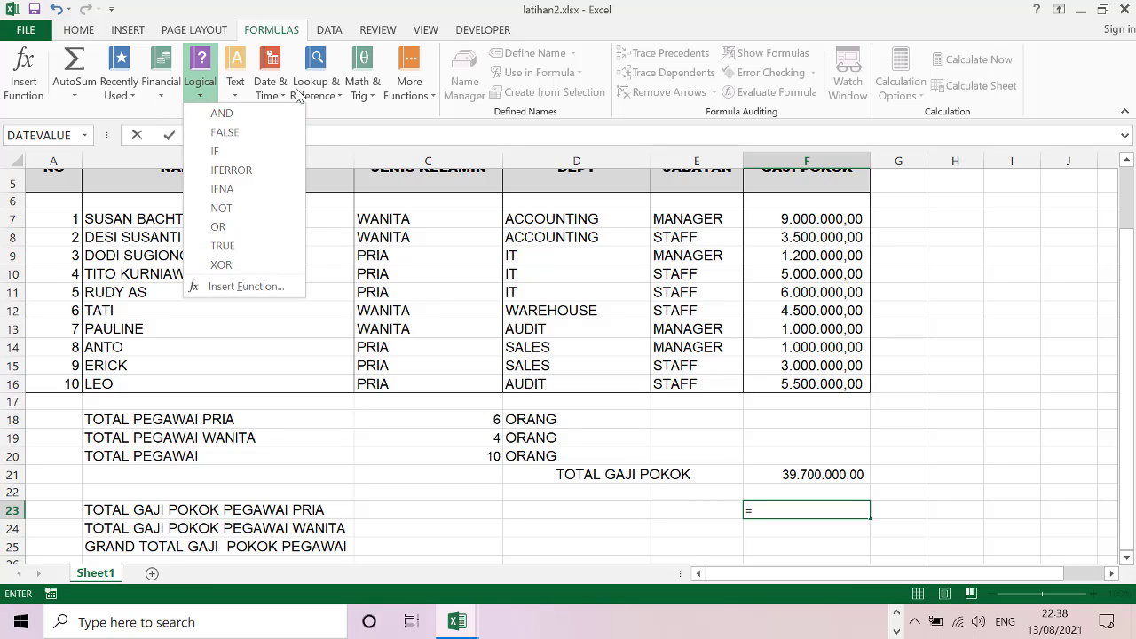
{"action": "left_click", "coordinate": [371, 97]}
{"action": "left_click_drag", "start_coordinate": [471, 189], "coordinate": [485, 450]}
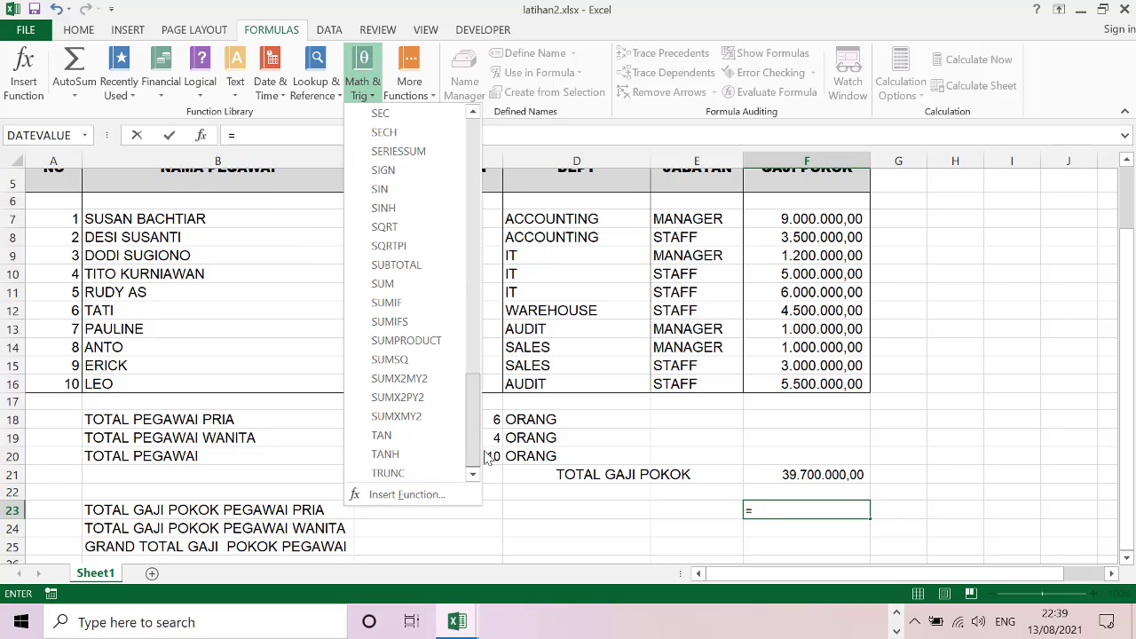
Step: Insert SUMIF with range F7:F16 and begin typing the PRIA criterion
{"action": "left_click", "coordinate": [395, 303]}
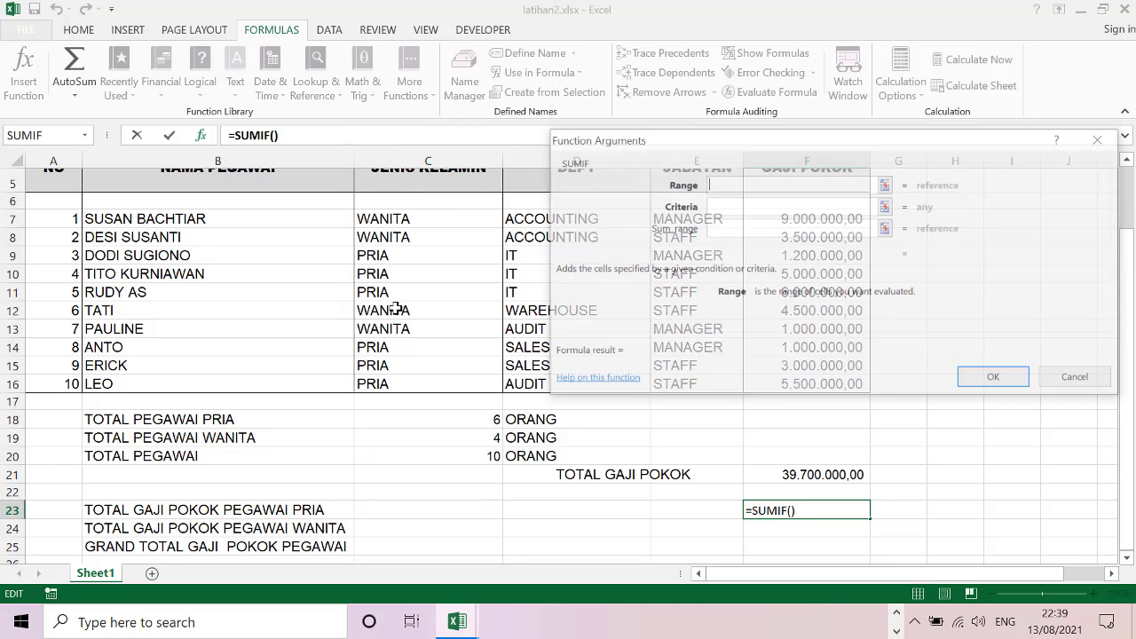
{"action": "left_click_drag", "start_coordinate": [854, 149], "coordinate": [478, 163]}
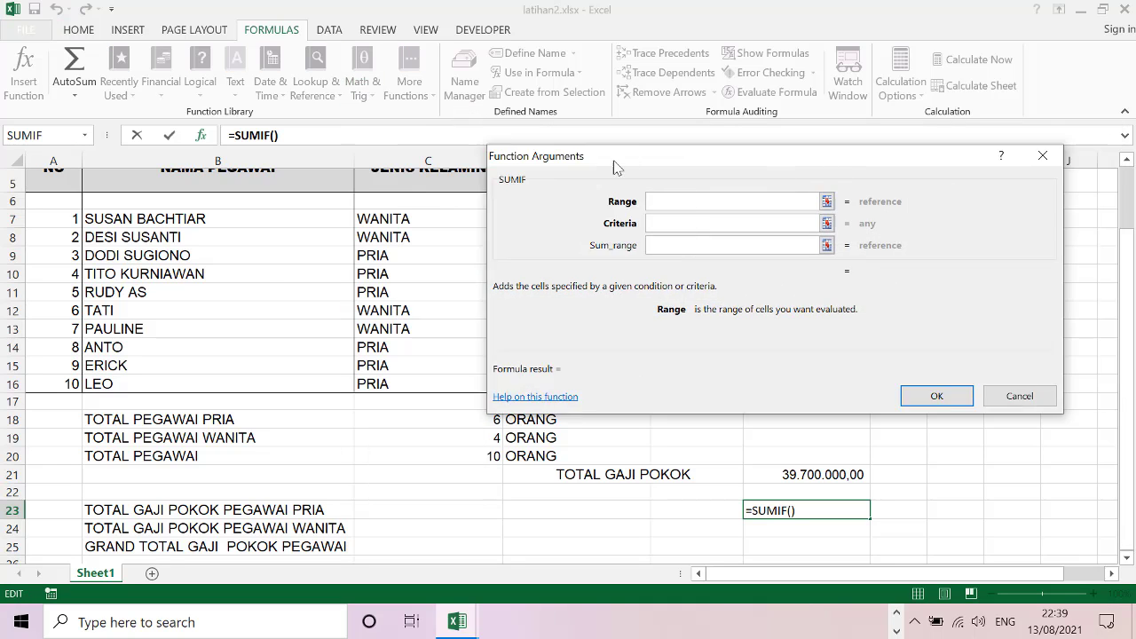
{"action": "left_click", "coordinate": [508, 198]}
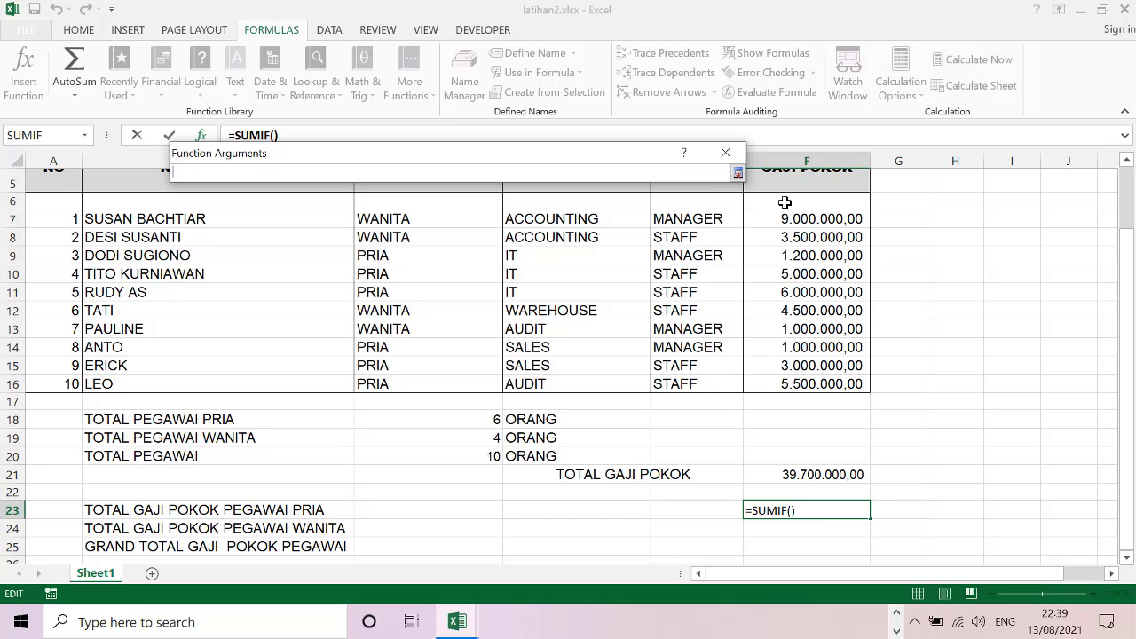
{"action": "left_click_drag", "start_coordinate": [792, 218], "coordinate": [808, 384]}
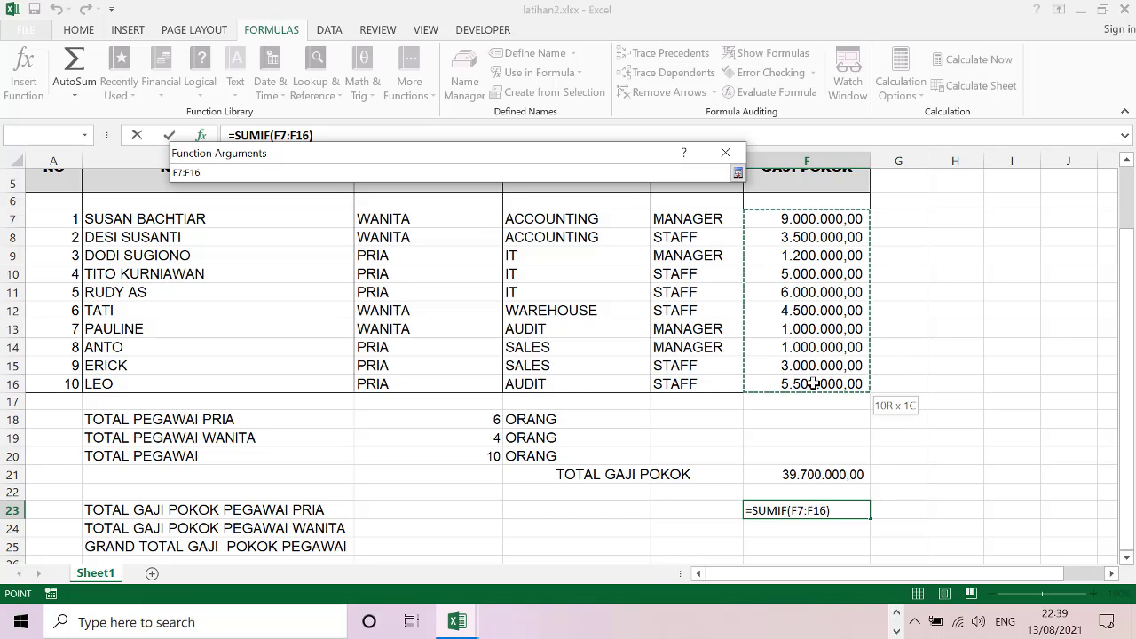
{"action": "left_click", "coordinate": [736, 173]}
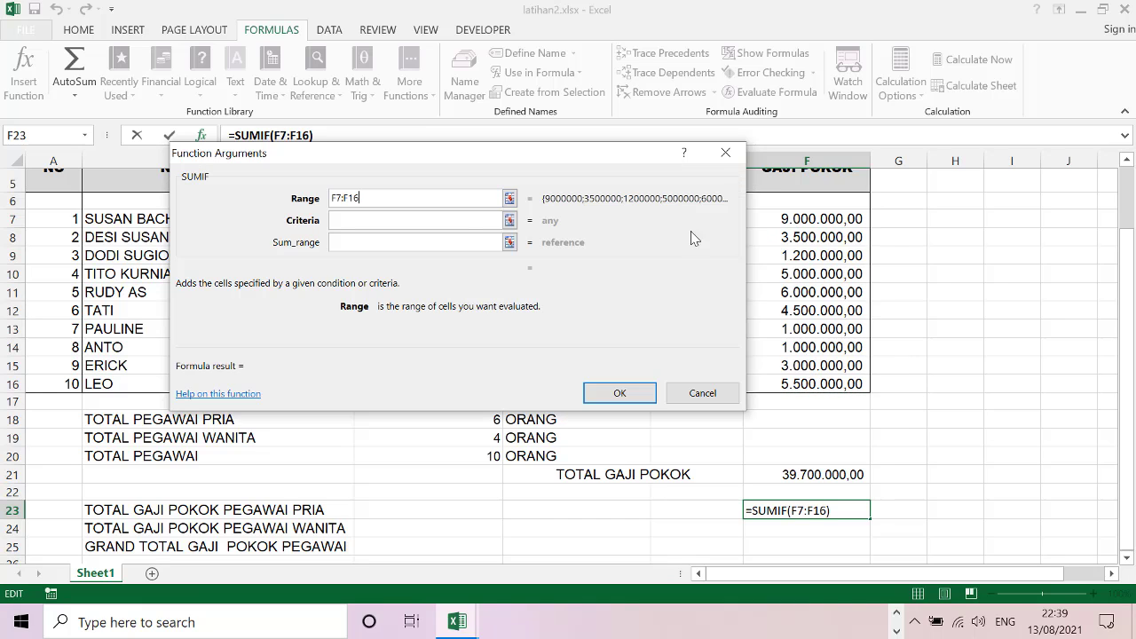
{"action": "left_click", "coordinate": [462, 221]}
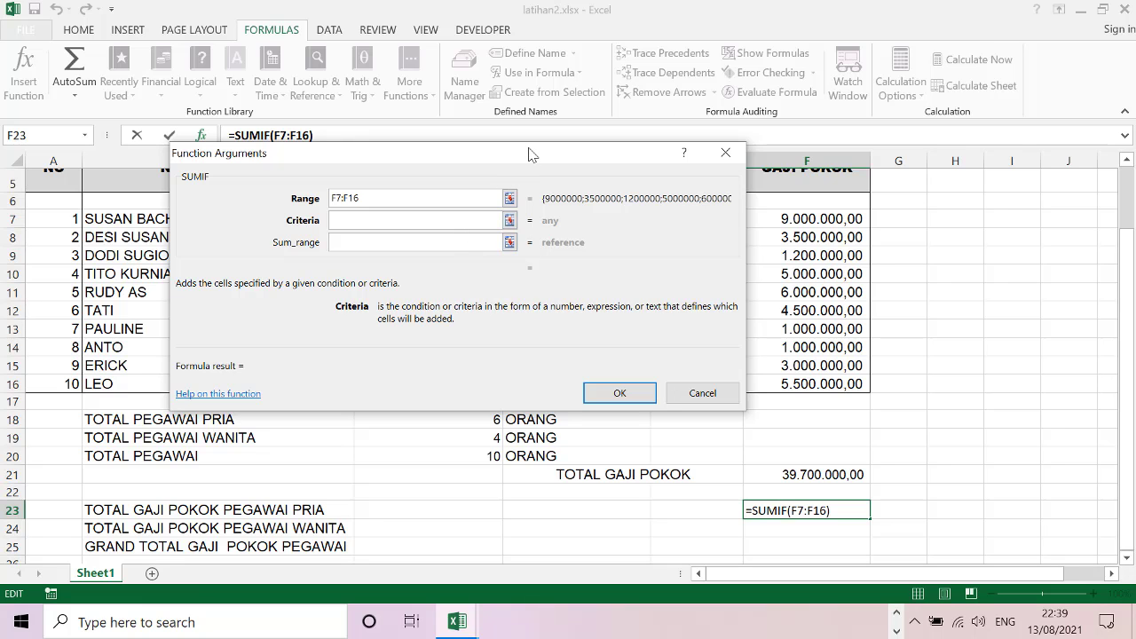
{"action": "left_click_drag", "start_coordinate": [523, 167], "coordinate": [743, 317]}
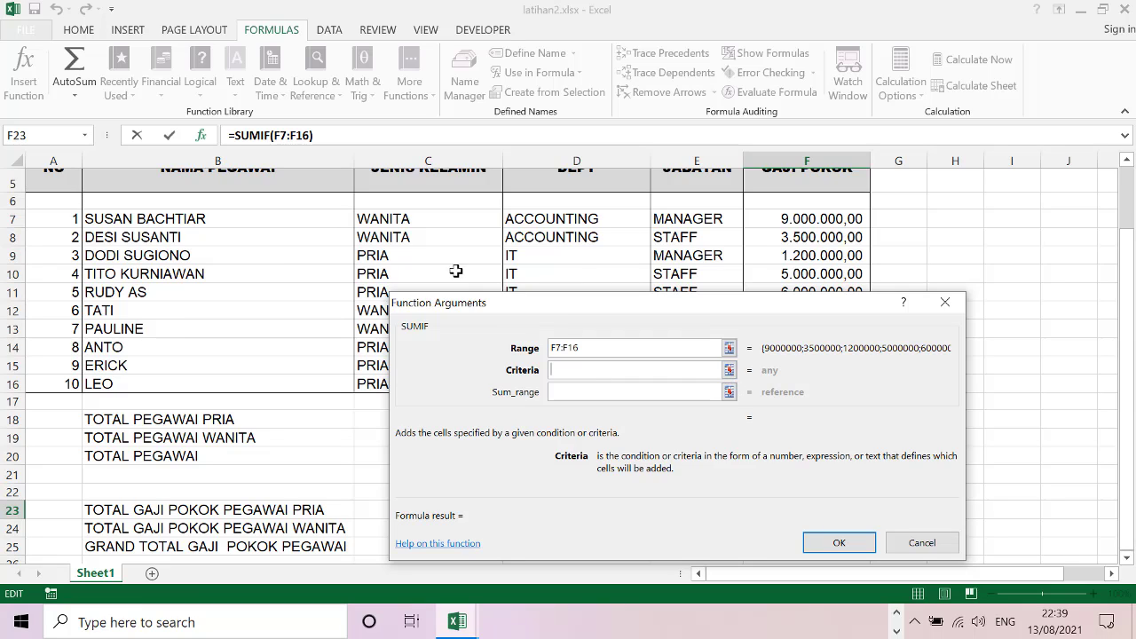
{"action": "left_click", "coordinate": [598, 370]}
{"action": "type", "text": "PRIA"}
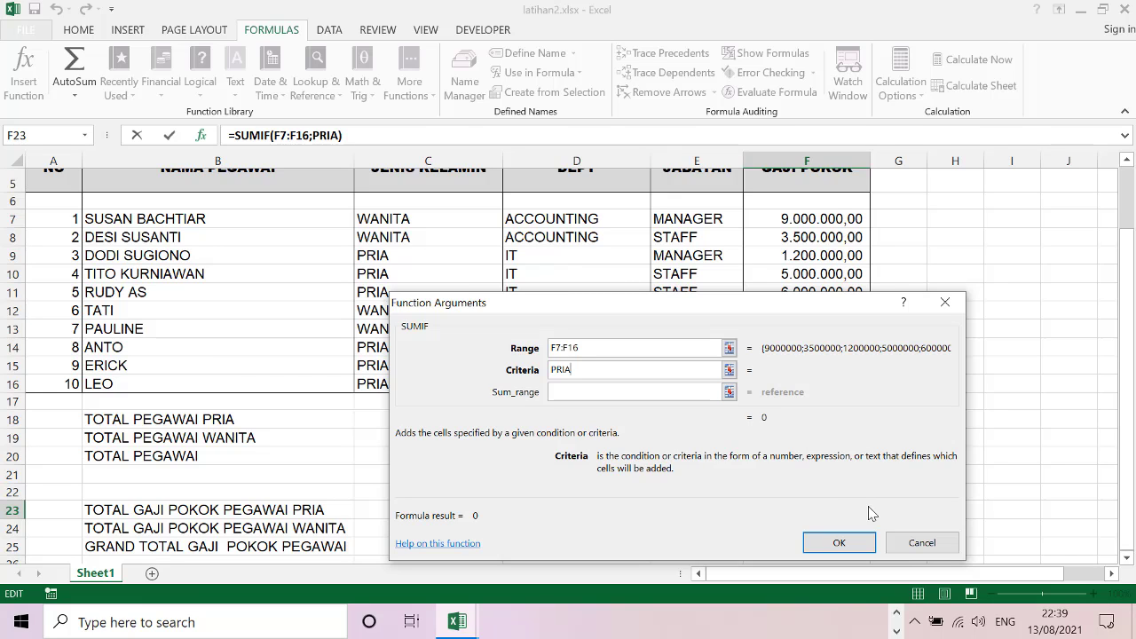
Step: Discard the faulty formula and restart SUMIF using gender range C7:C16
{"action": "left_click", "coordinate": [921, 542]}
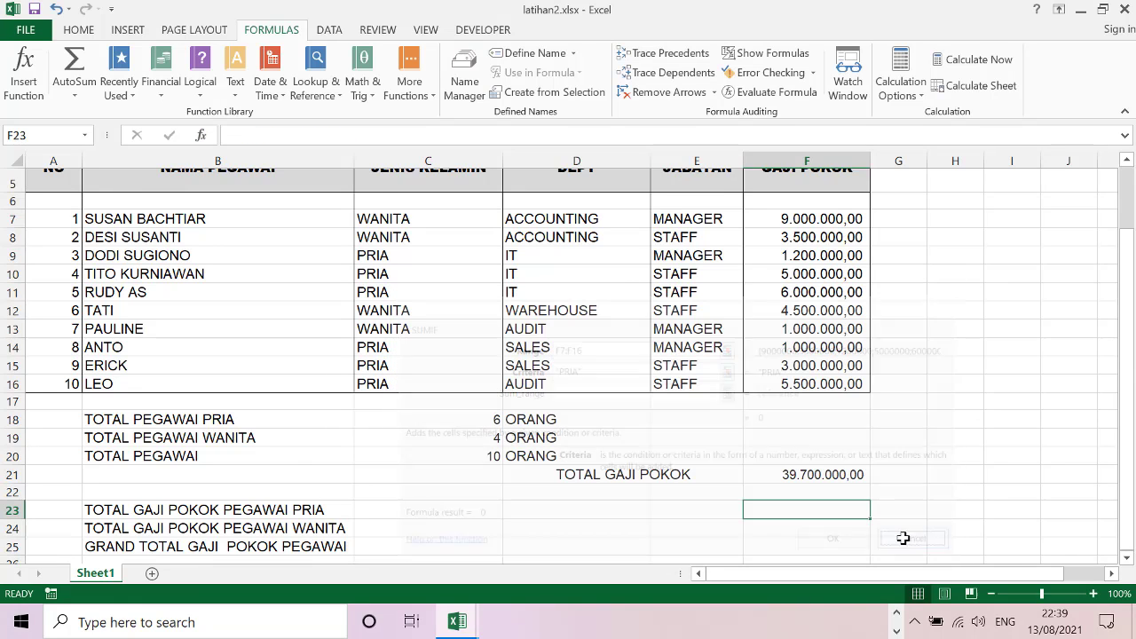
{"action": "left_click", "coordinate": [372, 98]}
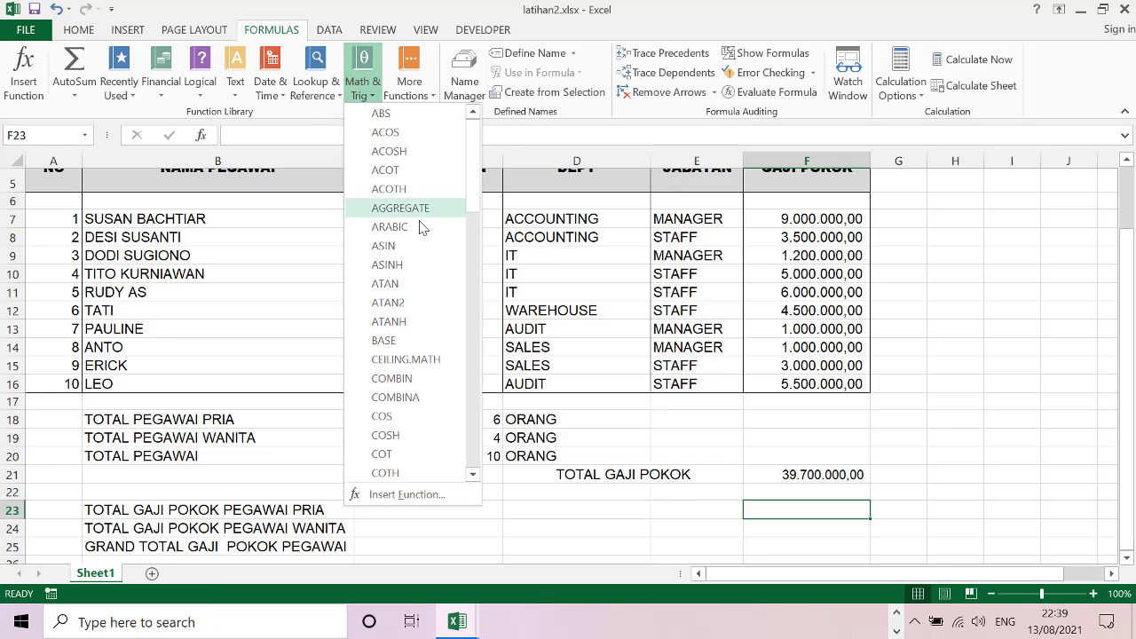
{"action": "left_click_drag", "start_coordinate": [471, 197], "coordinate": [470, 415]}
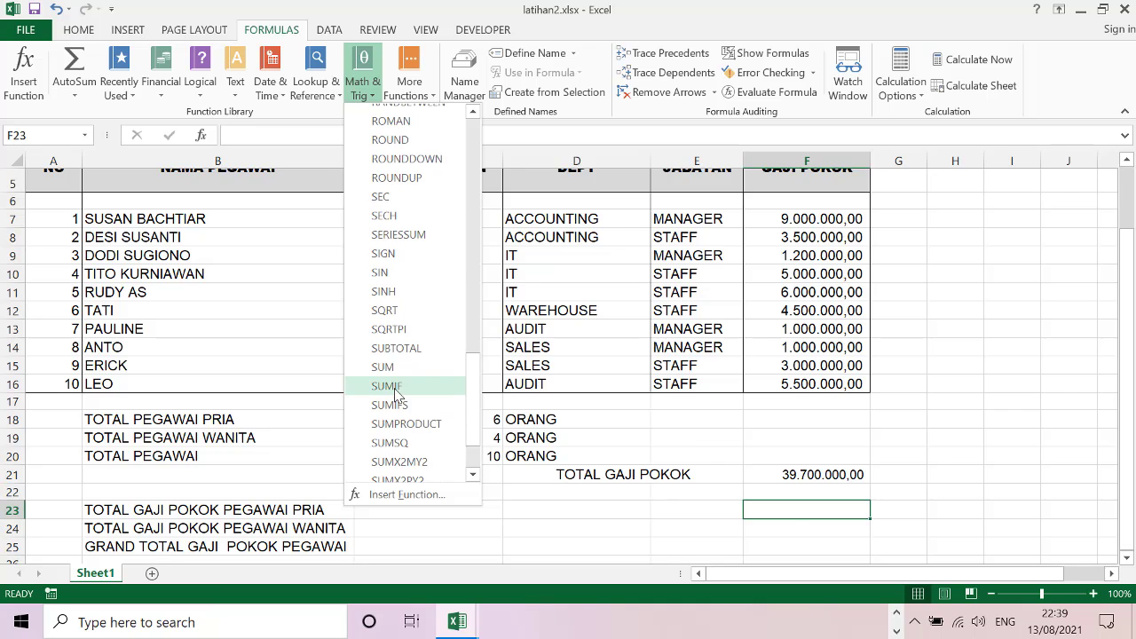
{"action": "left_click", "coordinate": [391, 387]}
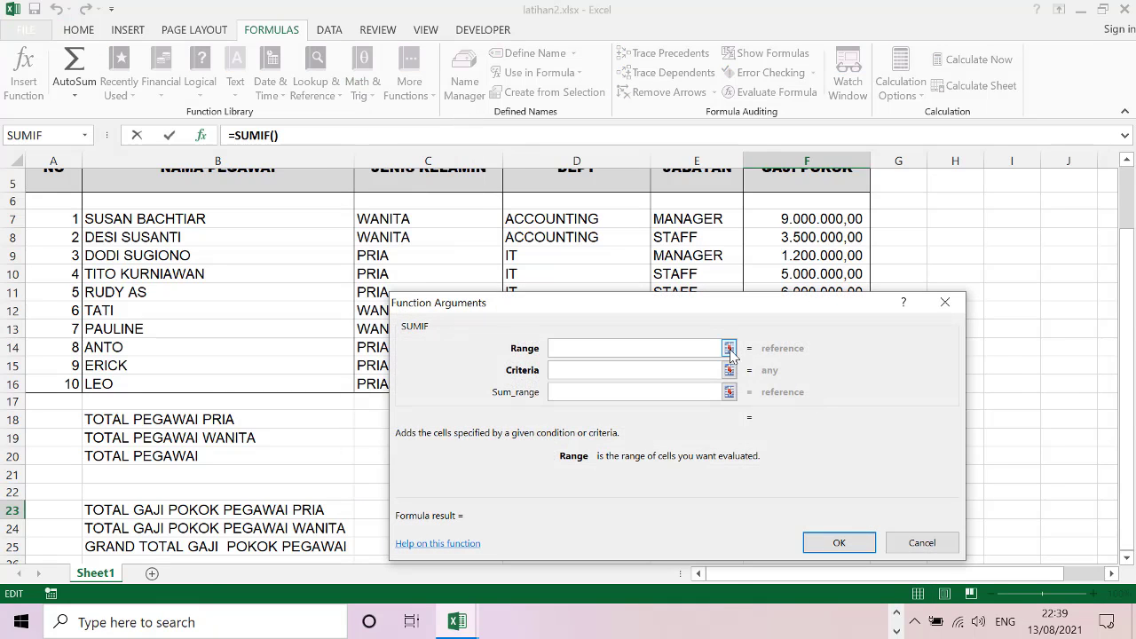
{"action": "left_click", "coordinate": [728, 349]}
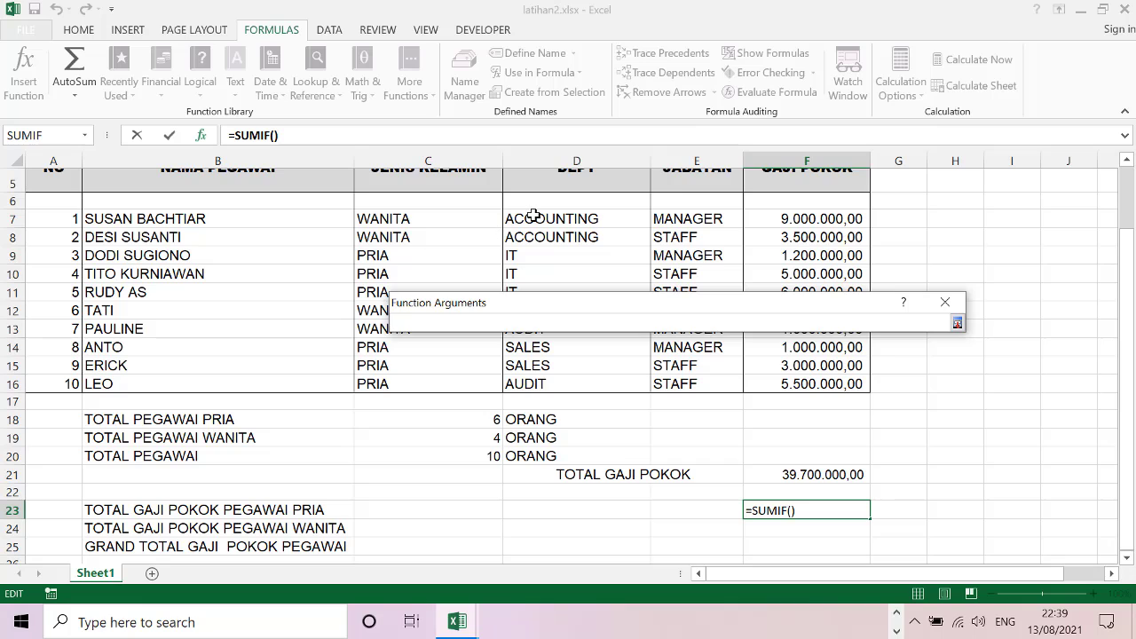
{"action": "left_click_drag", "start_coordinate": [436, 222], "coordinate": [432, 378]}
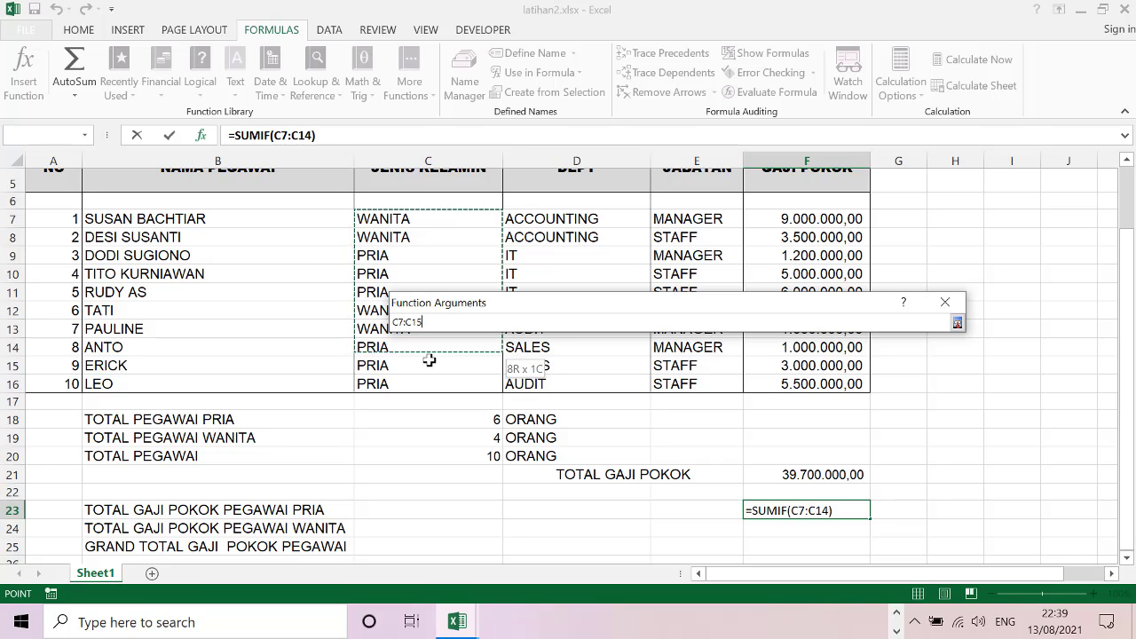
{"action": "left_click", "coordinate": [957, 322]}
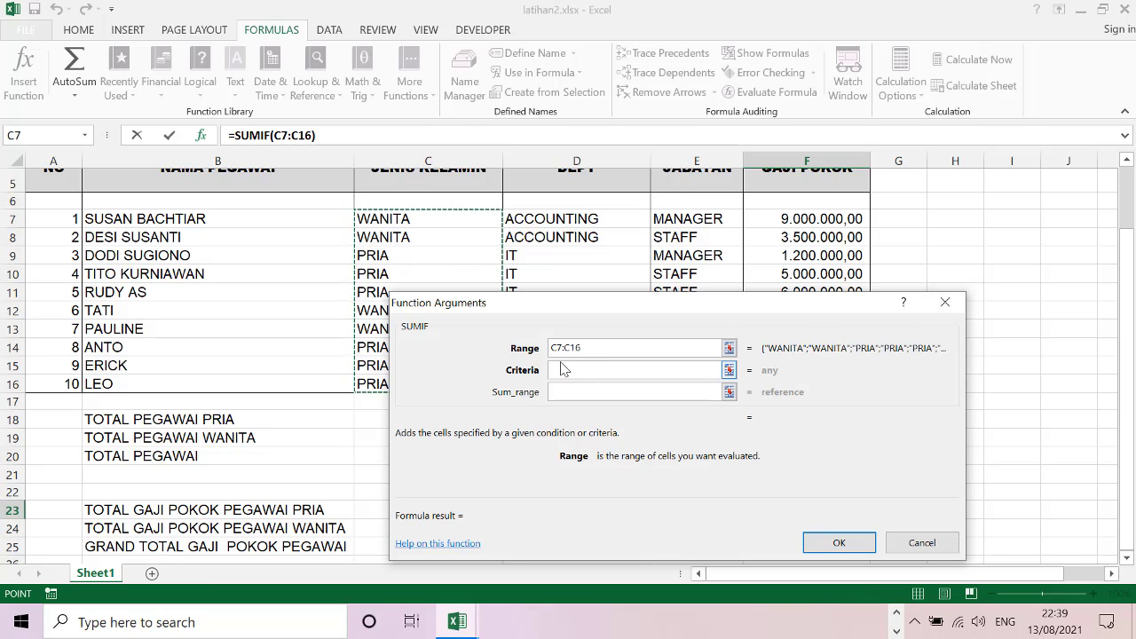
{"action": "left_click_drag", "start_coordinate": [1129, 250], "coordinate": [1128, 233]}
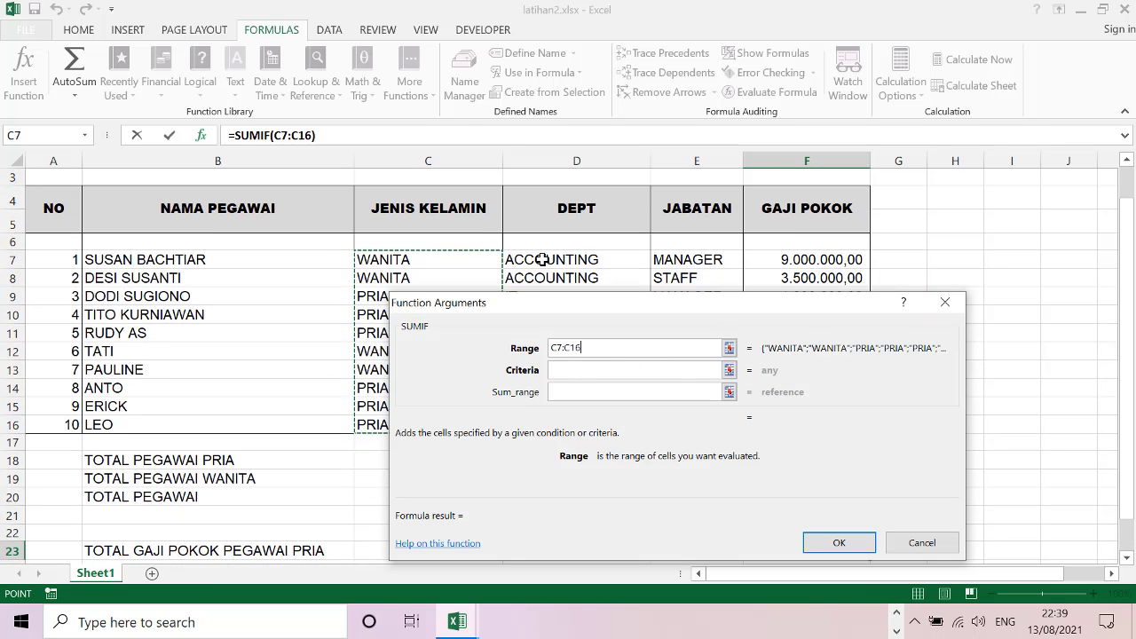
Step: Set criterion PRIA and sum range F7:F16, and confirm the formula into F23
{"action": "left_click", "coordinate": [574, 369]}
{"action": "type", "text": "P"}
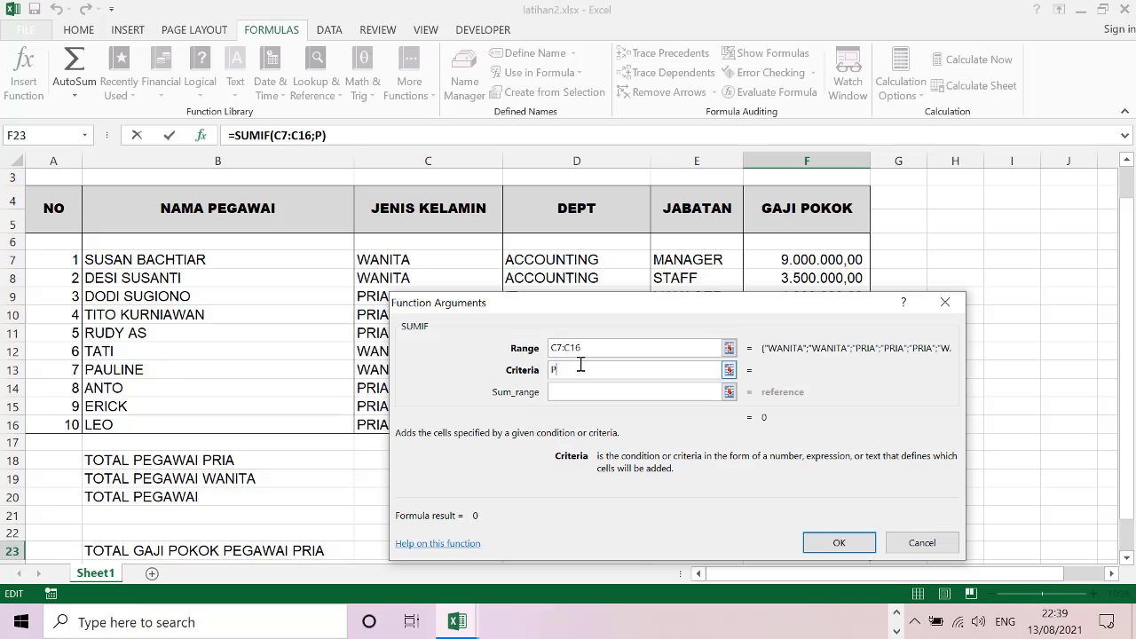
{"action": "type", "text": "RIA"}
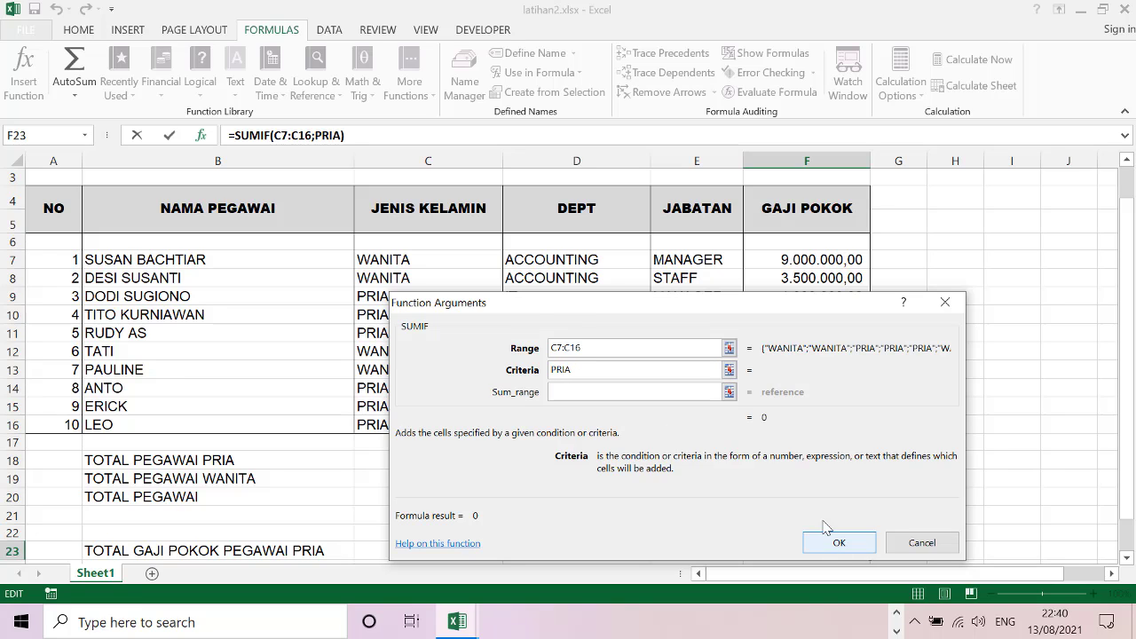
{"action": "left_click", "coordinate": [575, 394]}
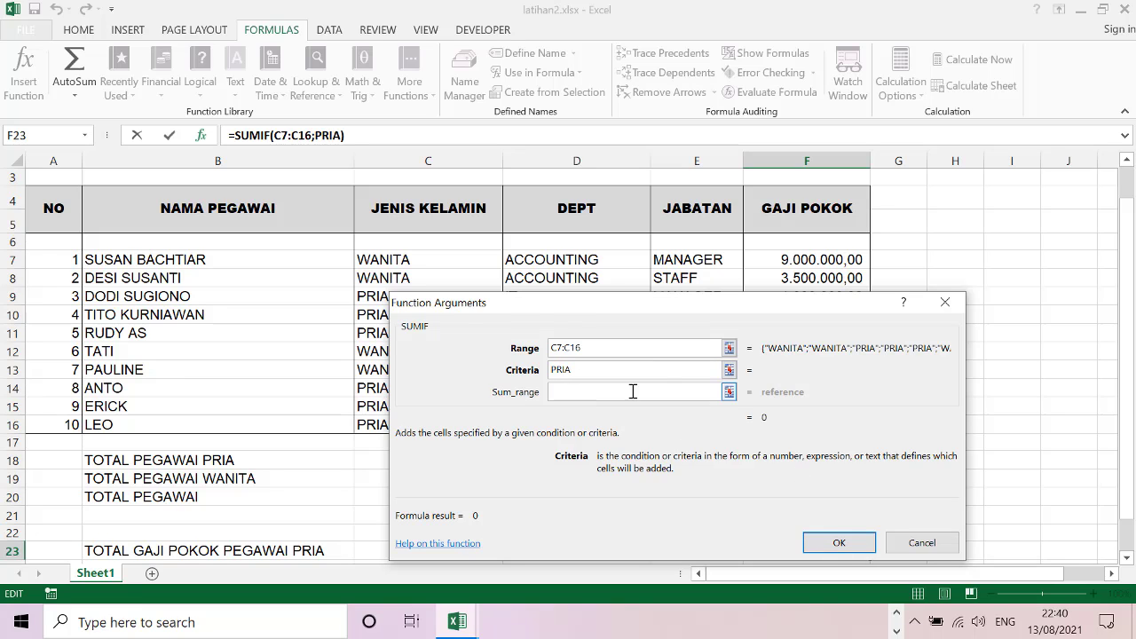
{"action": "left_click", "coordinate": [729, 393]}
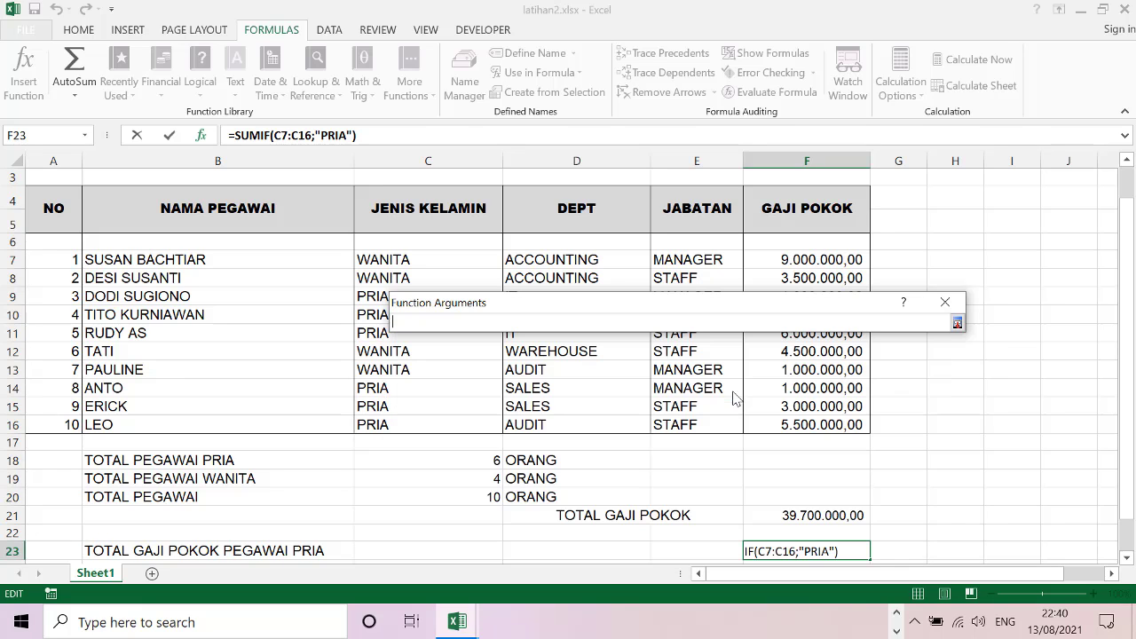
{"action": "left_click_drag", "start_coordinate": [803, 260], "coordinate": [801, 425]}
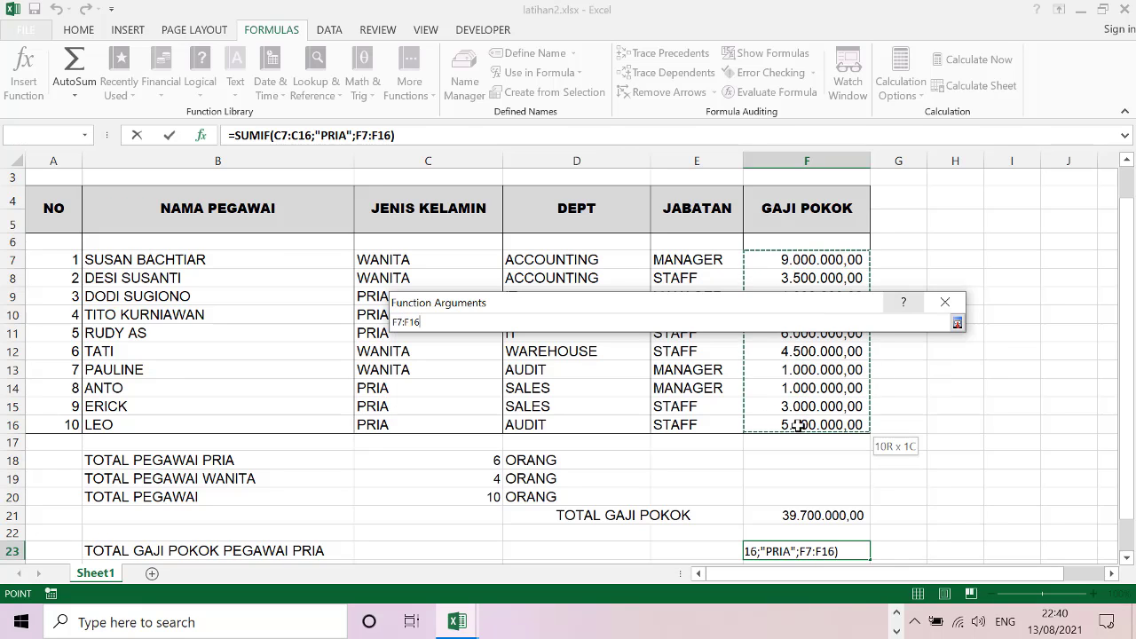
{"action": "left_click", "coordinate": [956, 322]}
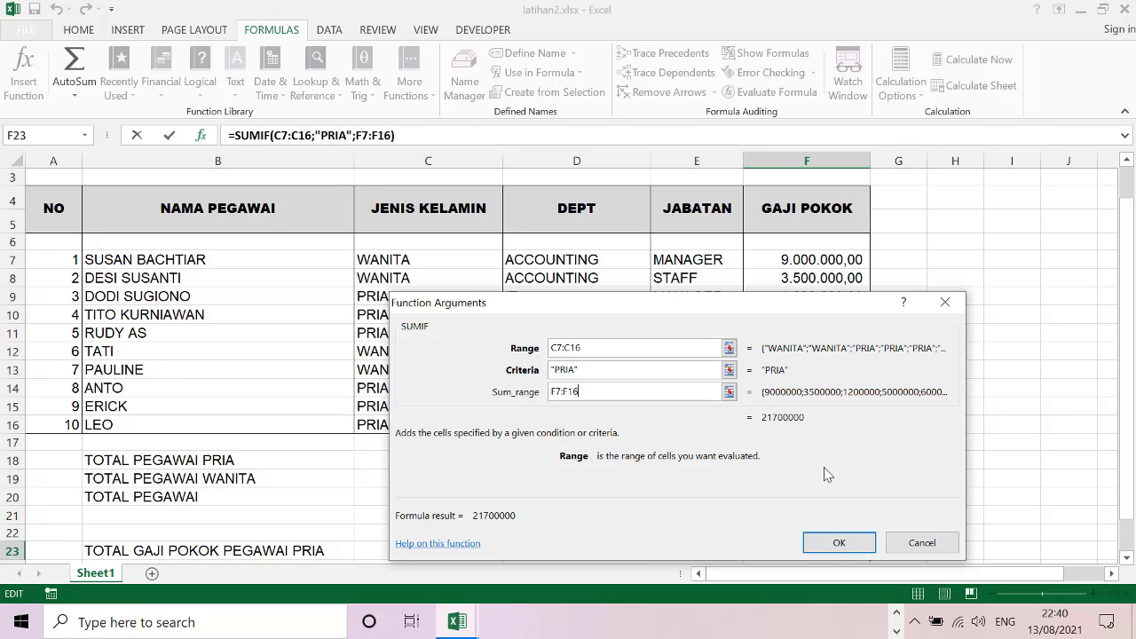
{"action": "left_click", "coordinate": [838, 542]}
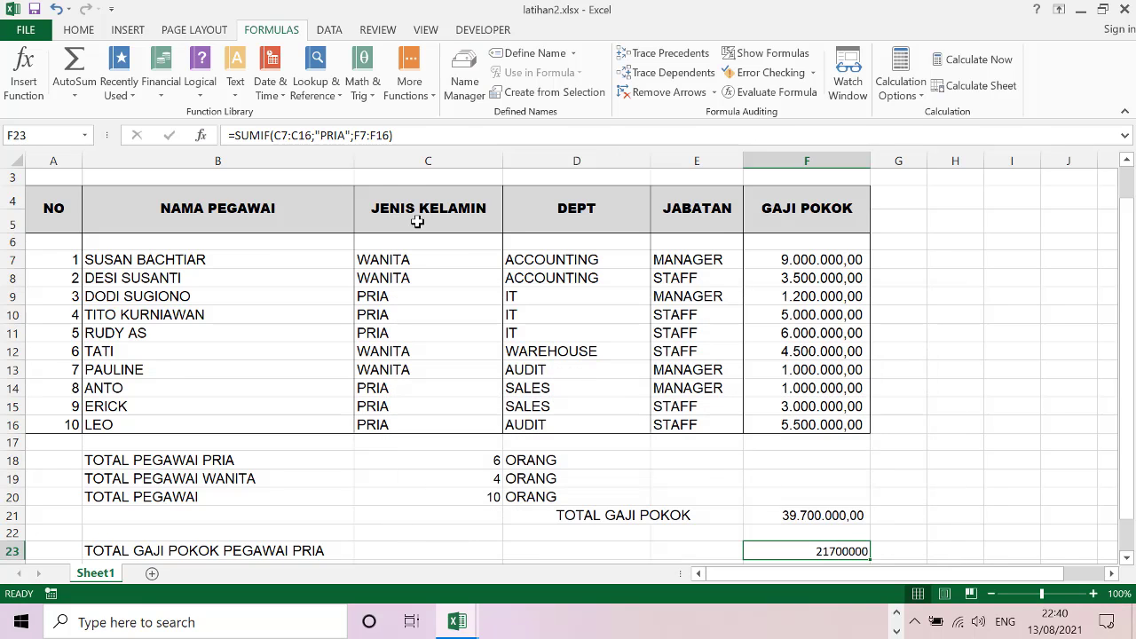
{"action": "left_click", "coordinate": [78, 29]}
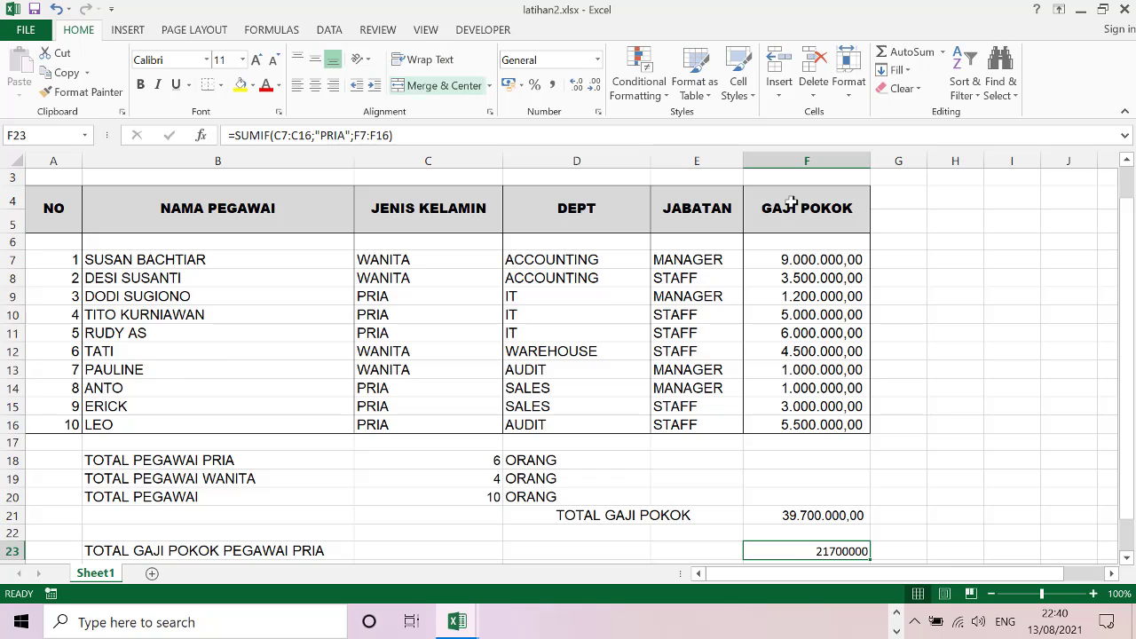
Step: Give F23 Accounting format with two decimal places and the Arial font
{"action": "left_click_drag", "start_coordinate": [1124, 262], "coordinate": [1123, 303]}
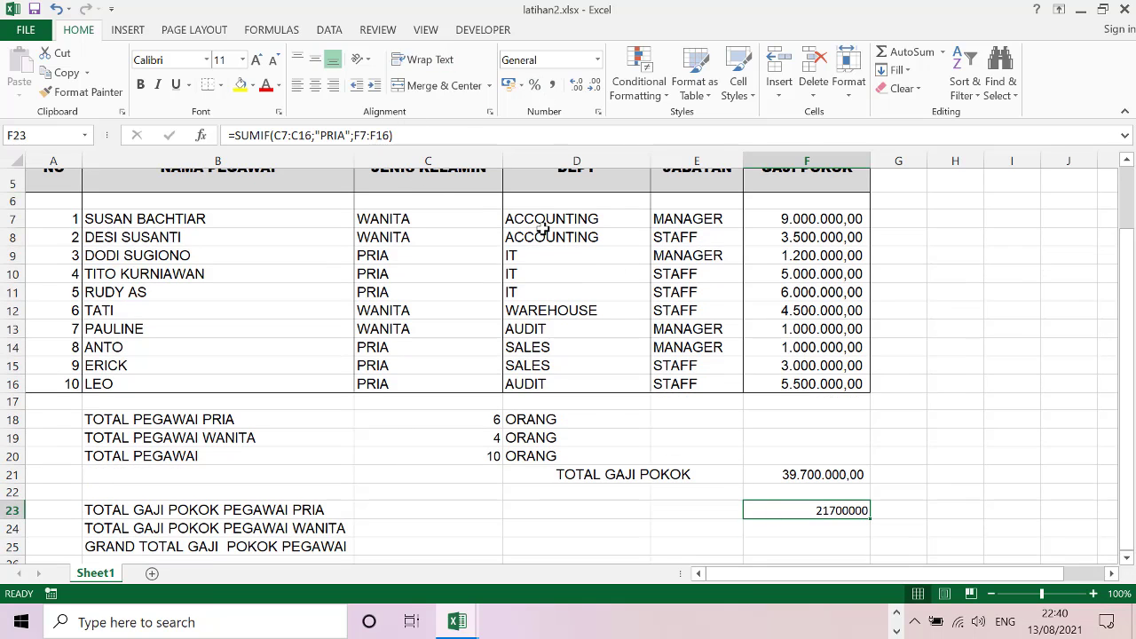
{"action": "left_click", "coordinate": [552, 84]}
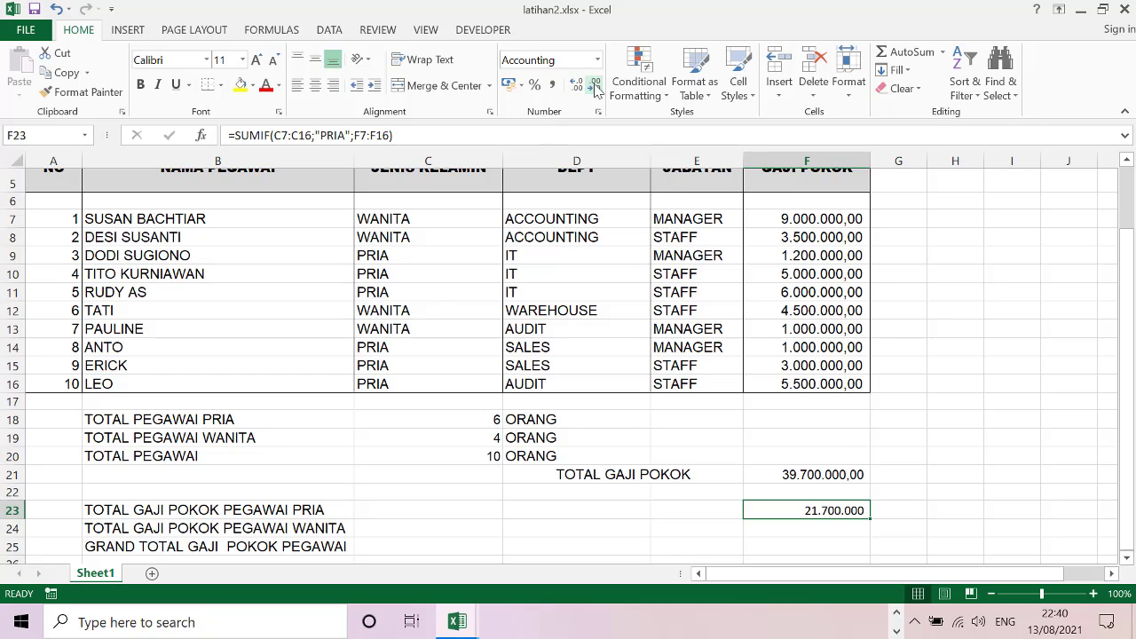
{"action": "left_click", "coordinate": [577, 94]}
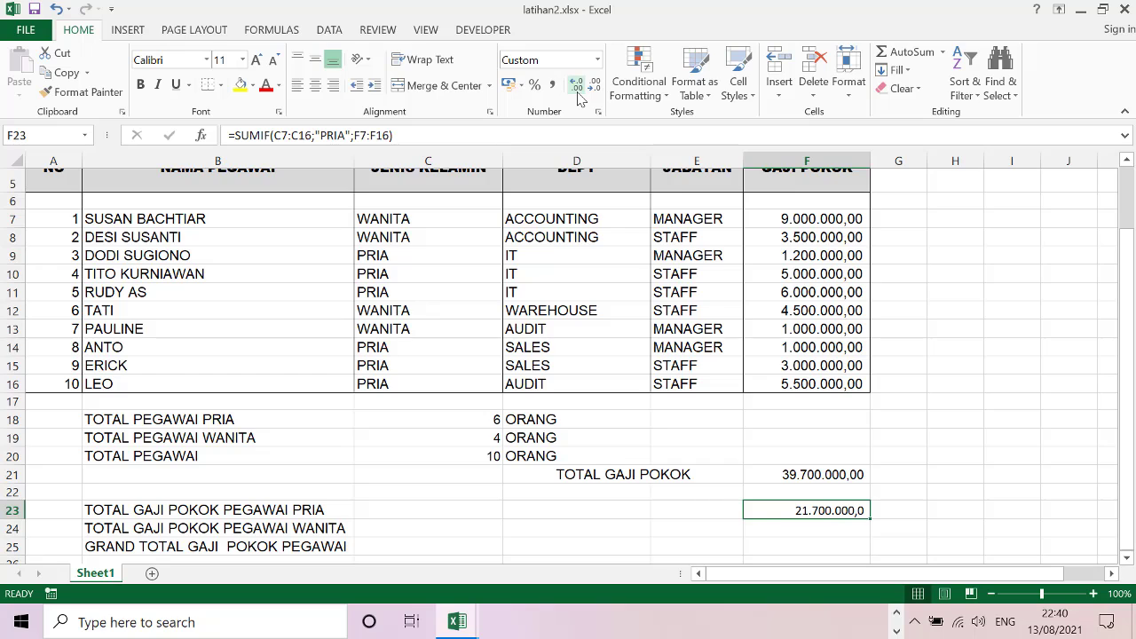
{"action": "left_click", "coordinate": [577, 94]}
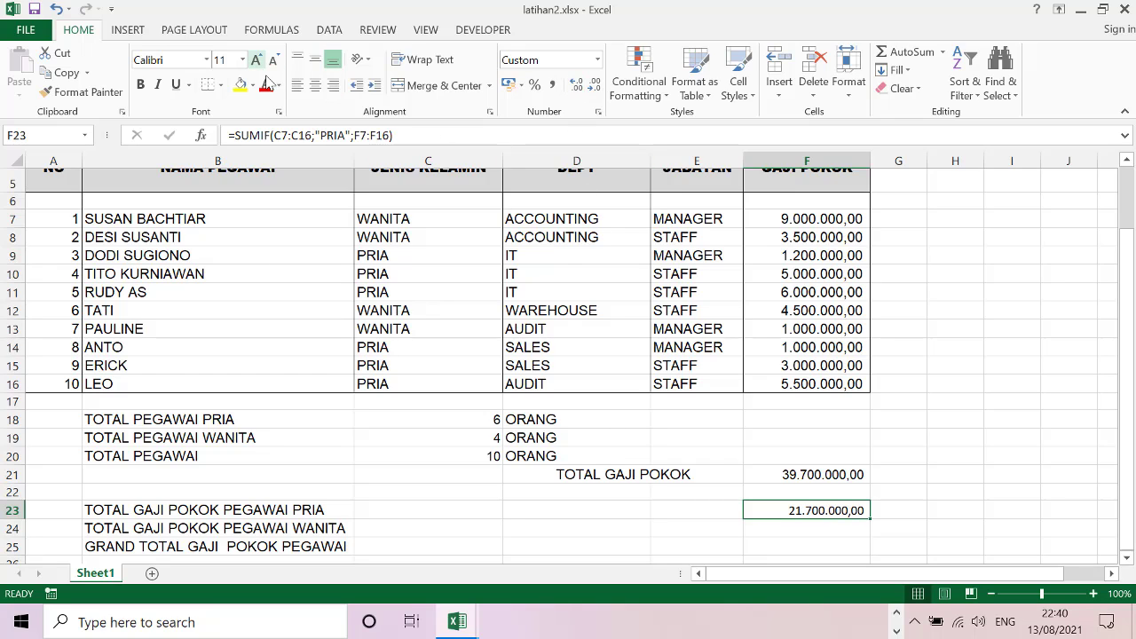
{"action": "left_click", "coordinate": [776, 474]}
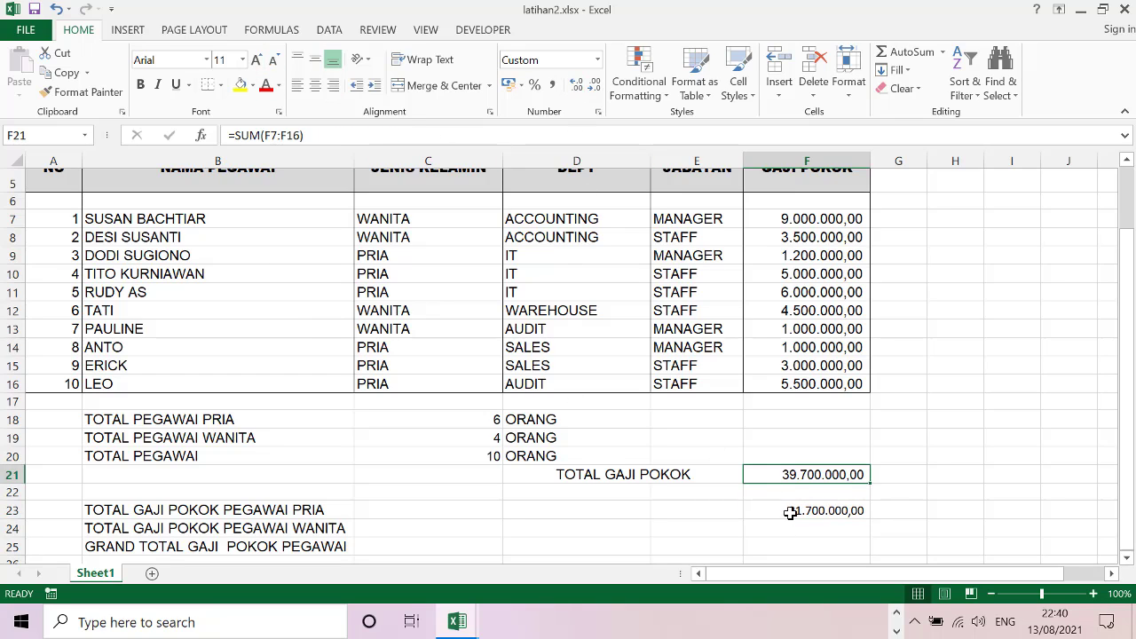
{"action": "left_click", "coordinate": [790, 512]}
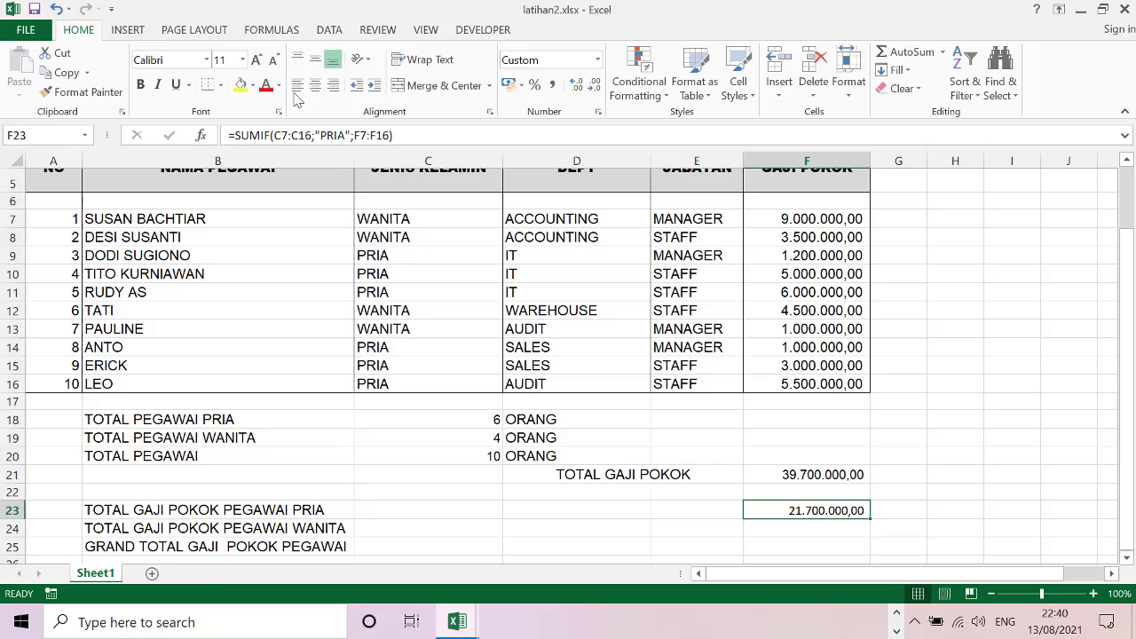
{"action": "left_click", "coordinate": [206, 60]}
{"action": "left_click", "coordinate": [213, 202]}
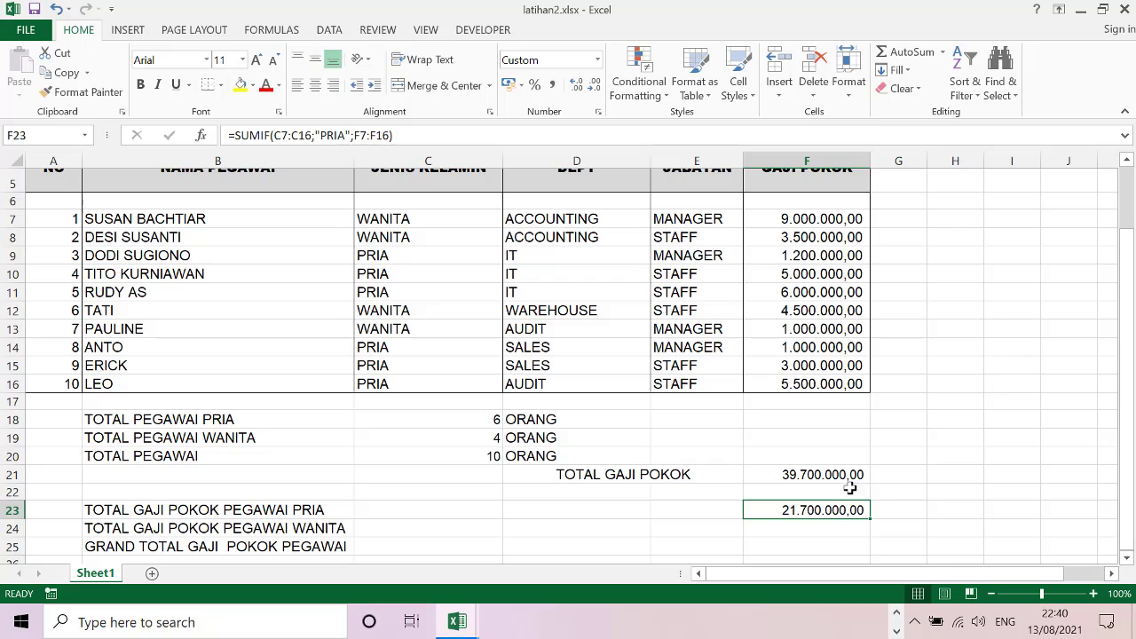
{"action": "left_click", "coordinate": [1000, 274]}
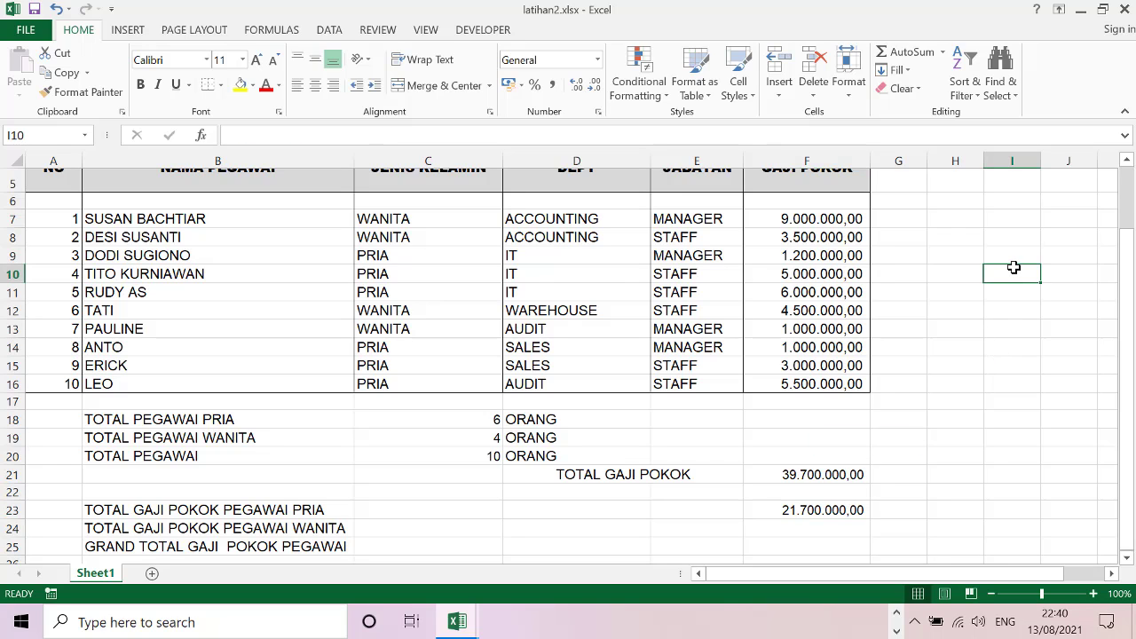
Step: Enter the notes COUNT, COUNTIF, SUM and SUMIF down cells I10:I13
{"action": "type", "text": "=coin"}
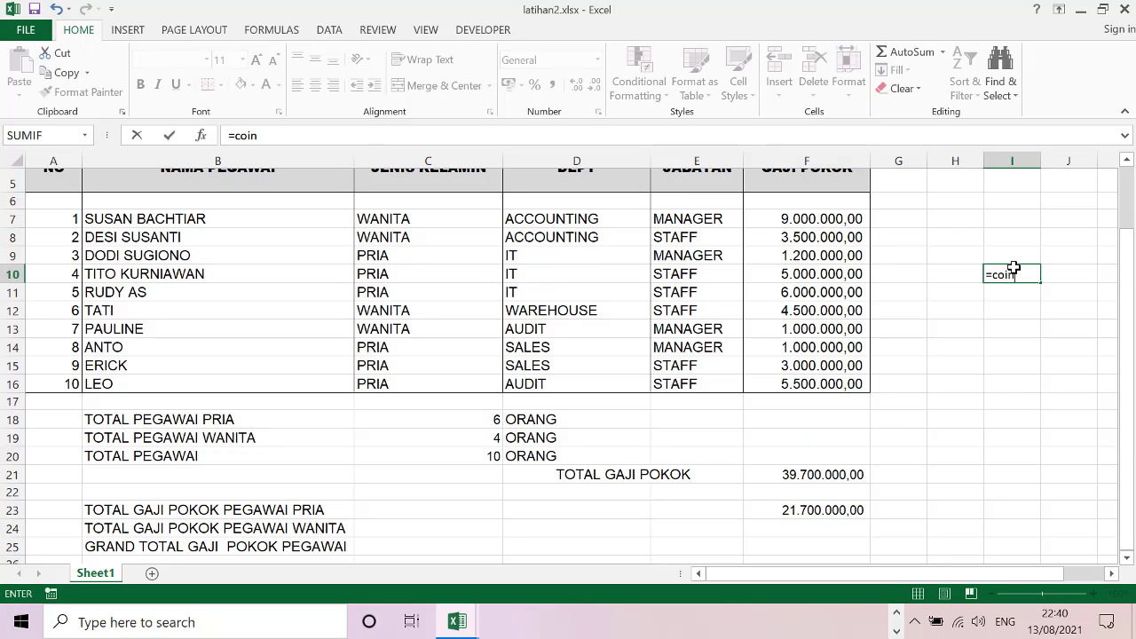
{"action": "key", "text": "BackSpace"}
{"action": "key", "text": "BackSpace"}
{"action": "key", "text": "BackSpace"}
{"action": "key", "text": "Escape"}
{"action": "type", "text": "'COUNT"}
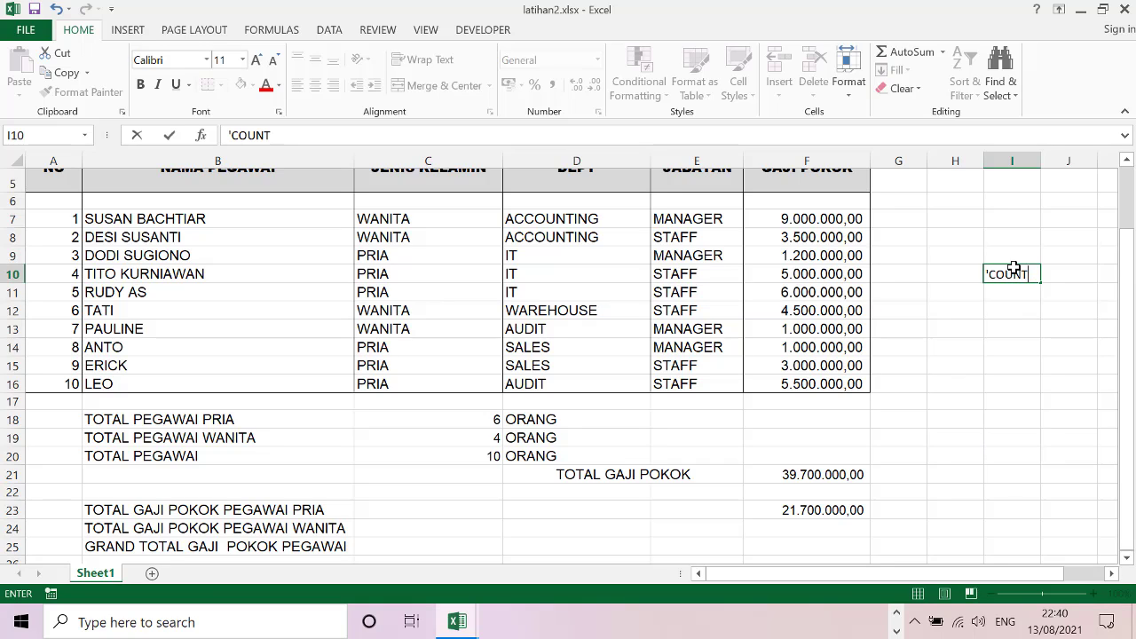
{"action": "key", "text": "Return"}
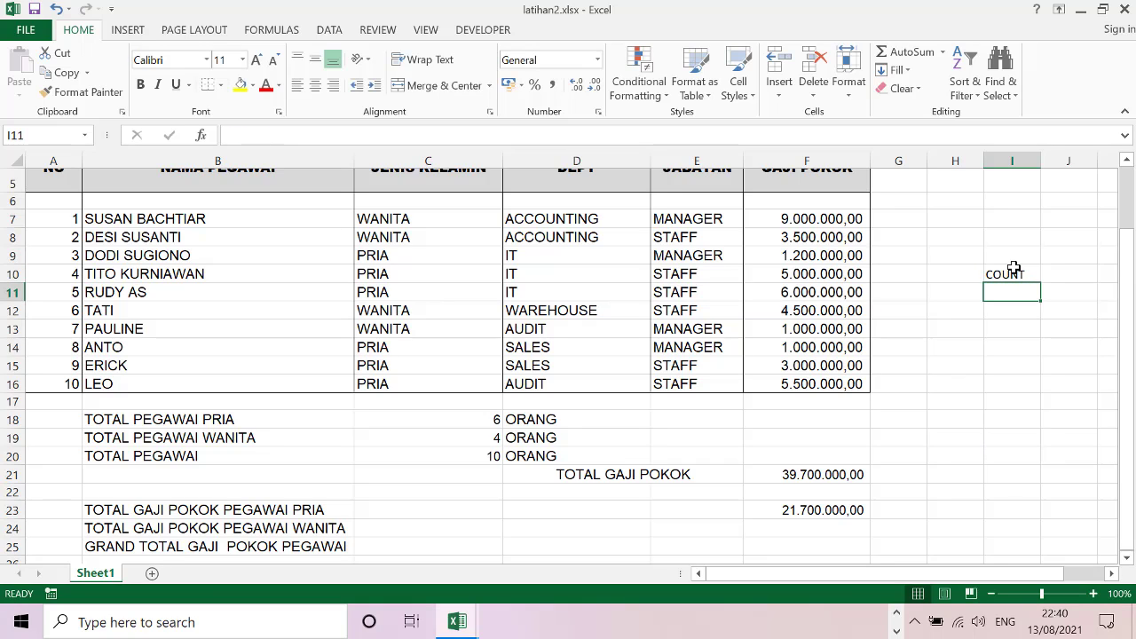
{"action": "type", "text": "'COUNTIF"}
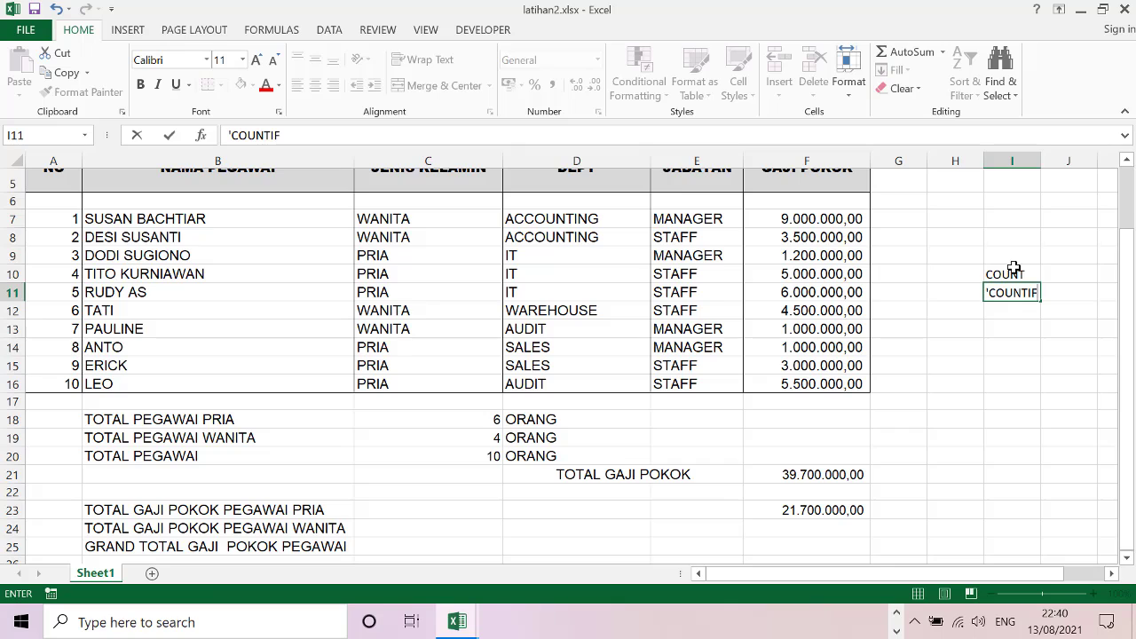
{"action": "key", "text": "Return"}
{"action": "type", "text": "'SUM"}
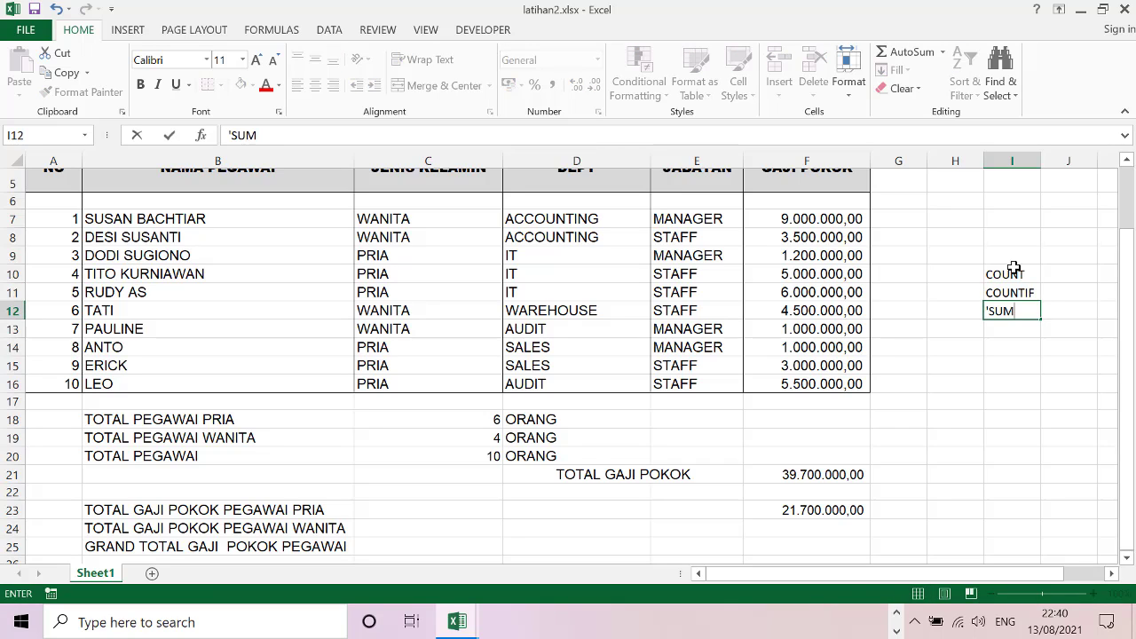
{"action": "key", "text": "Return"}
{"action": "type", "text": "'SUM"}
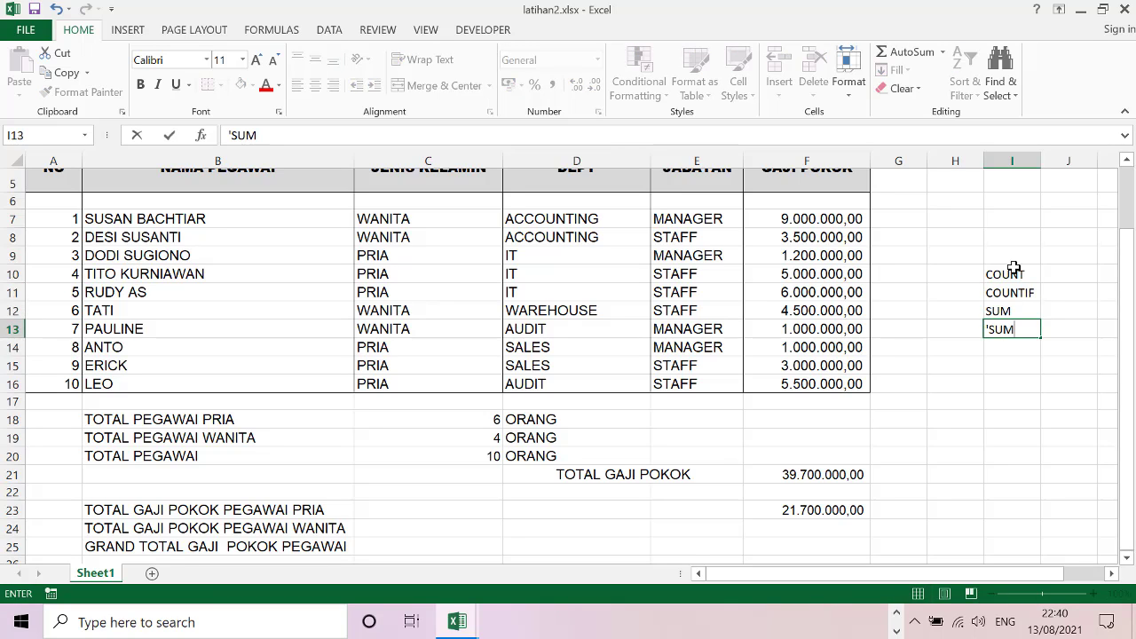
{"action": "key", "text": "Return"}
Step: Return to F23 and briefly copy its SUMIF formula, then cancel the copy
{"action": "key", "text": "Down"}
{"action": "key", "text": "Down"}
{"action": "key", "text": "Down"}
{"action": "key", "text": "Down"}
{"action": "key", "text": "Down"}
{"action": "key", "text": "Down"}
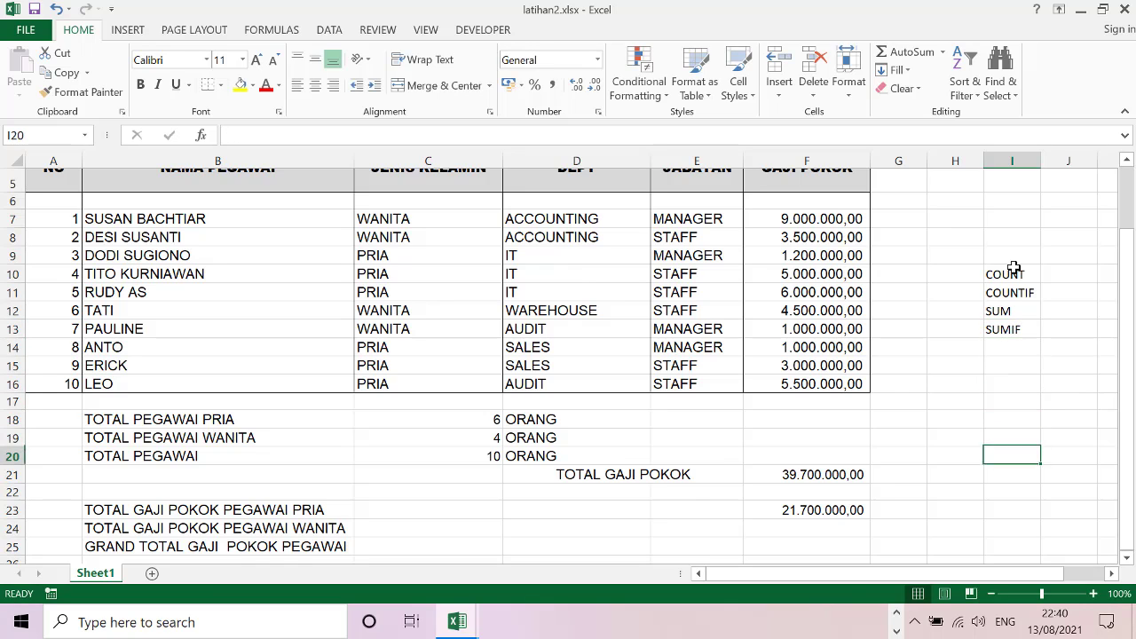
{"action": "key", "text": "Down"}
{"action": "key", "text": "Down"}
{"action": "key", "text": "Down"}
{"action": "scroll", "coordinate": [1013, 267], "scroll_direction": "down", "scroll_amount": 1}
{"action": "key", "text": "Left"}
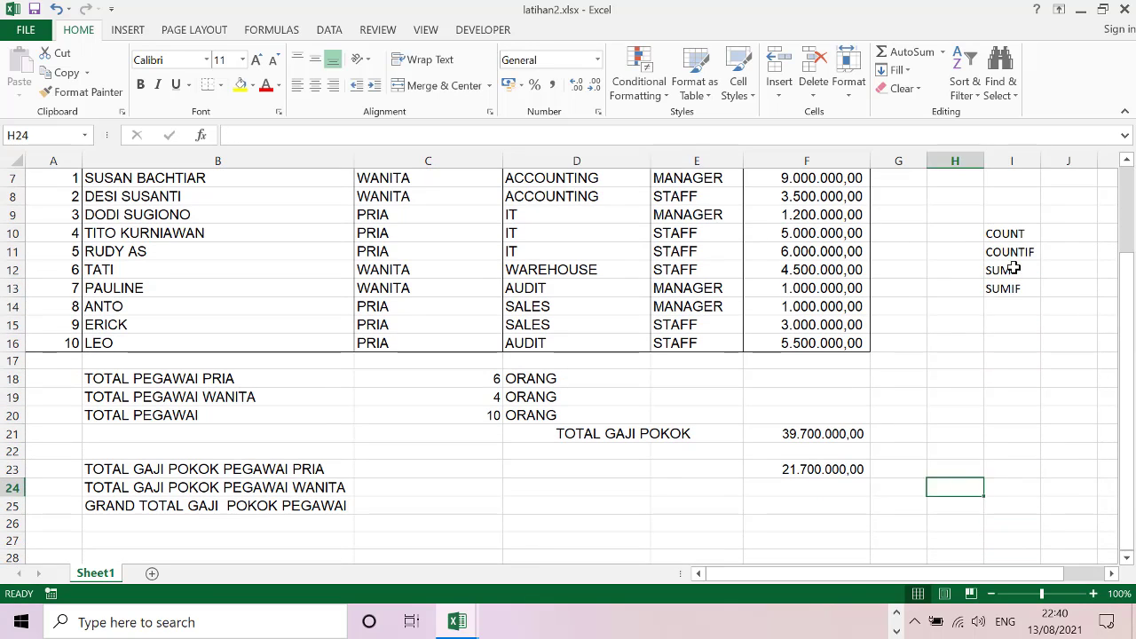
{"action": "key", "text": "Left"}
{"action": "key", "text": "Left"}
{"action": "key", "text": "Up"}
{"action": "key", "text": "ctrl+c"}
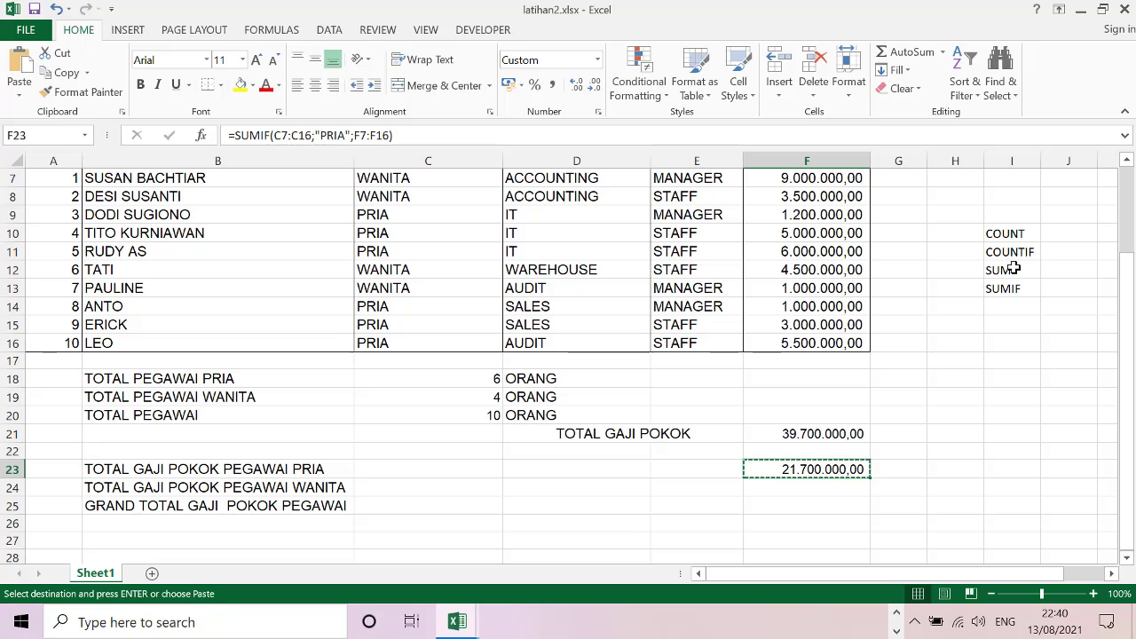
{"action": "key", "text": "Escape"}
Step: Enter a SUMIF in F24 with range C7:C16, criterion WANITA and the salary cells as sum range
{"action": "key", "text": "Down"}
{"action": "type", "text": "=SUM"}
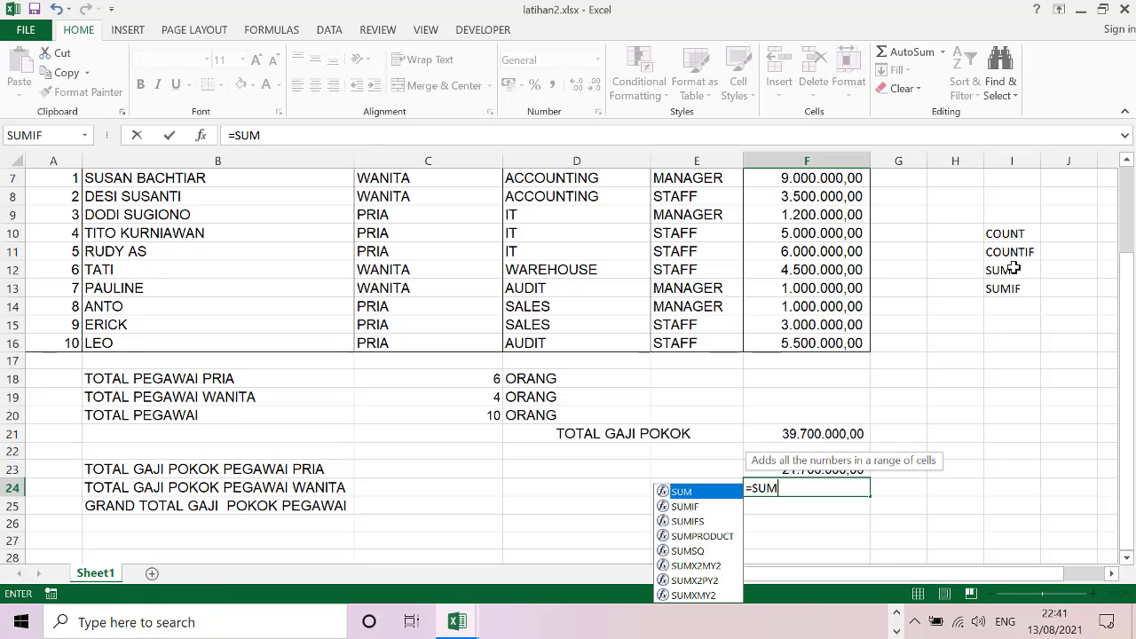
{"action": "type", "text": "I"}
{"action": "key", "text": "Tab"}
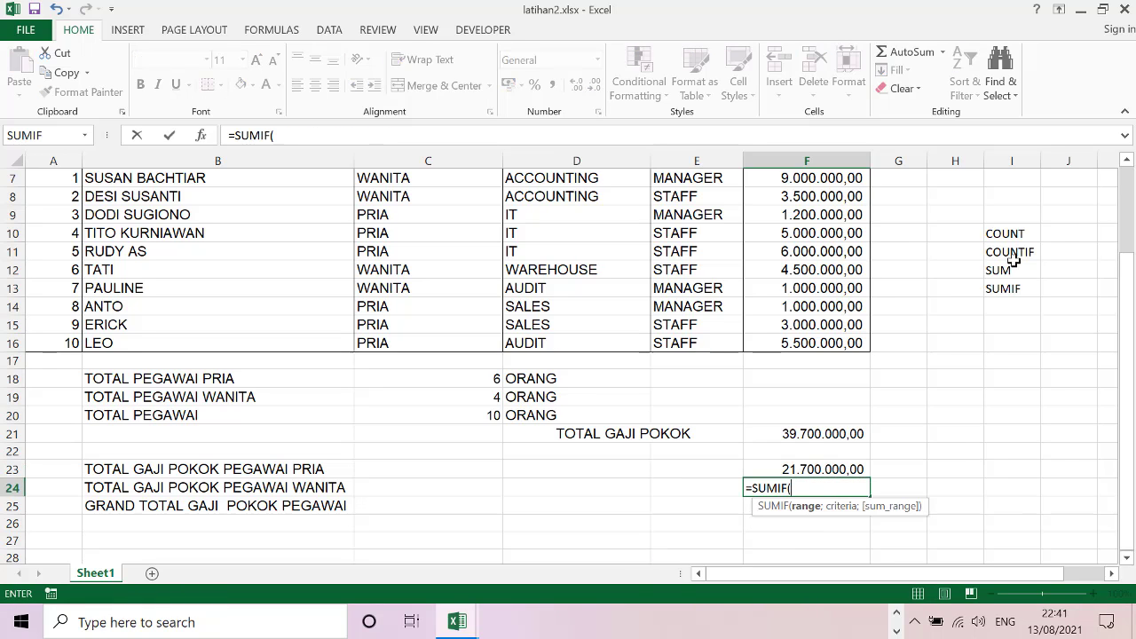
{"action": "left_click_drag", "start_coordinate": [1127, 337], "coordinate": [1134, 263]}
{"action": "left_click_drag", "start_coordinate": [404, 295], "coordinate": [382, 463]}
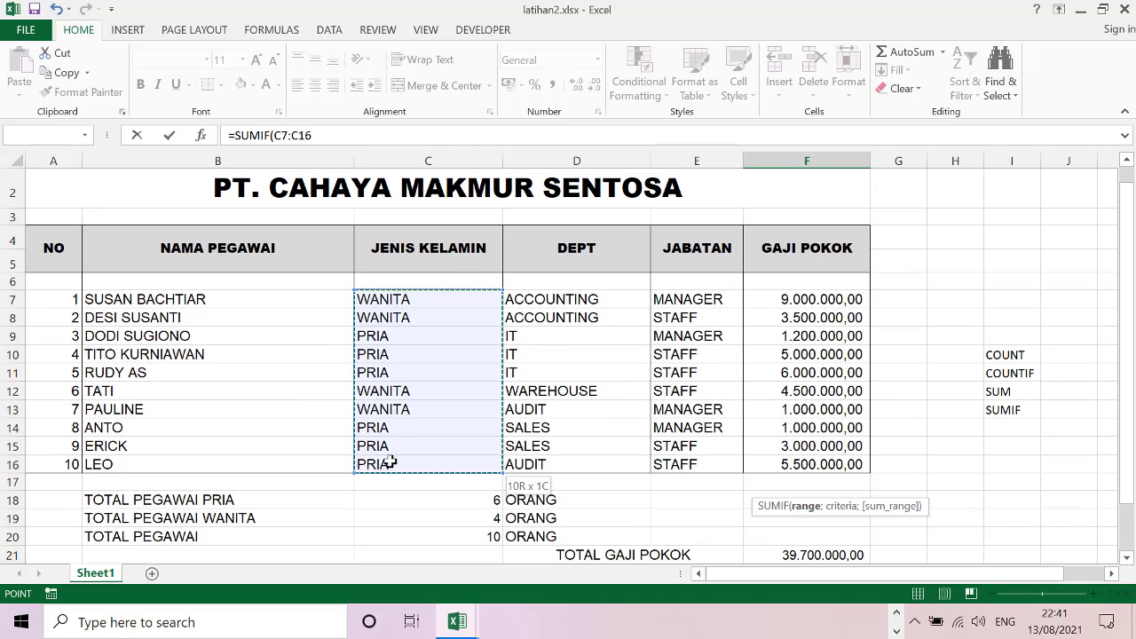
{"action": "left_click_drag", "start_coordinate": [1134, 303], "coordinate": [1122, 381]}
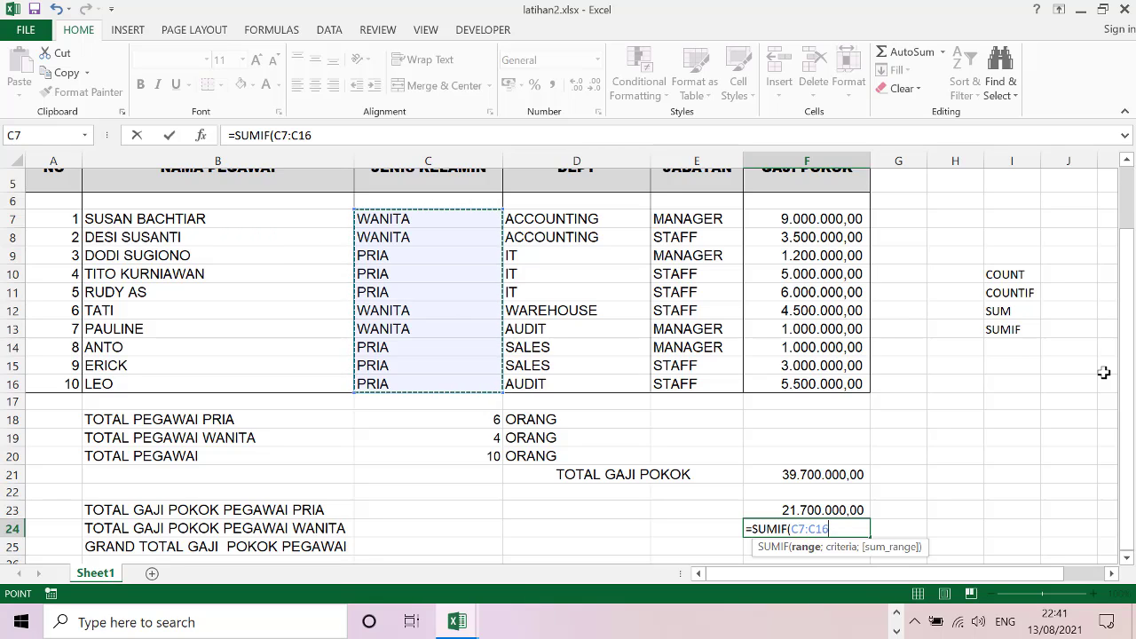
{"action": "type", "text": ";"}
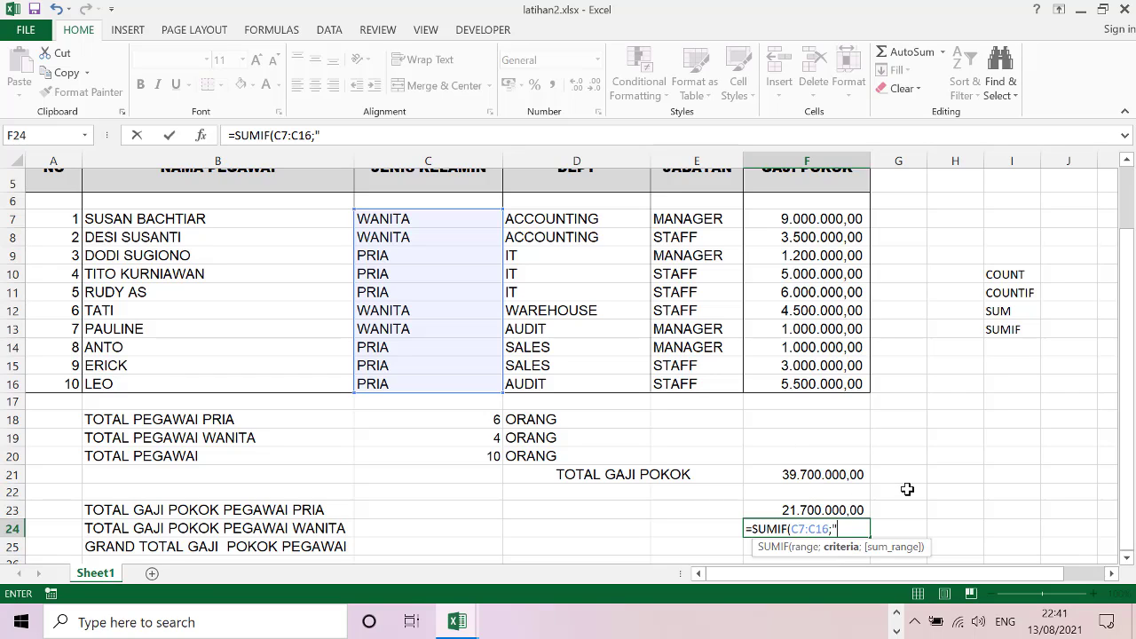
{"action": "type", "text": "WANITA"}
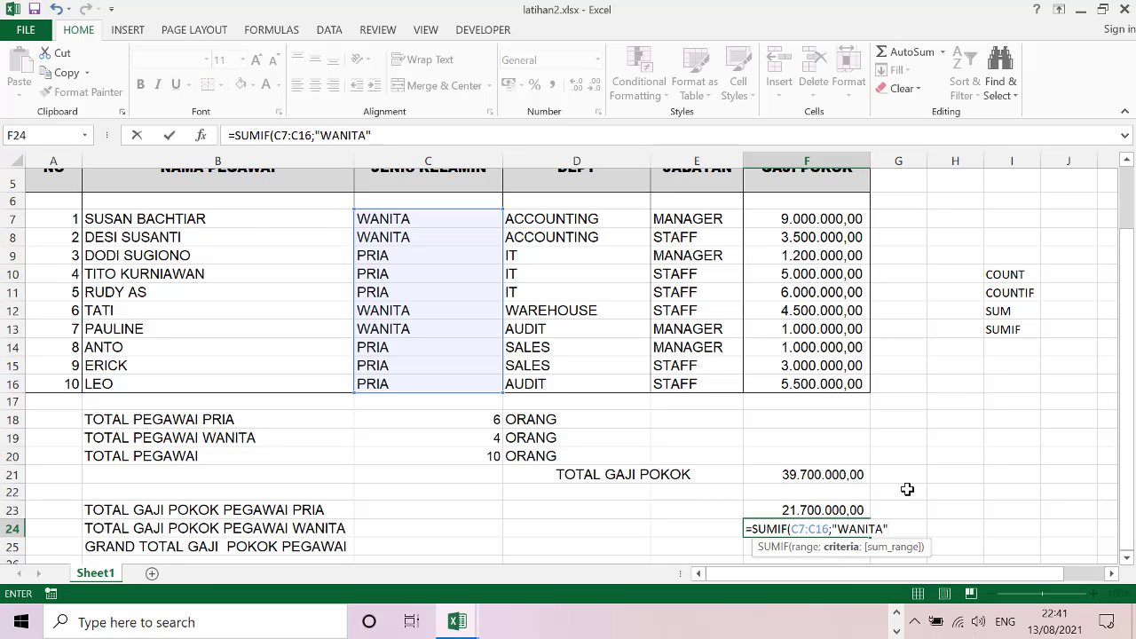
{"action": "type", "text": ";"}
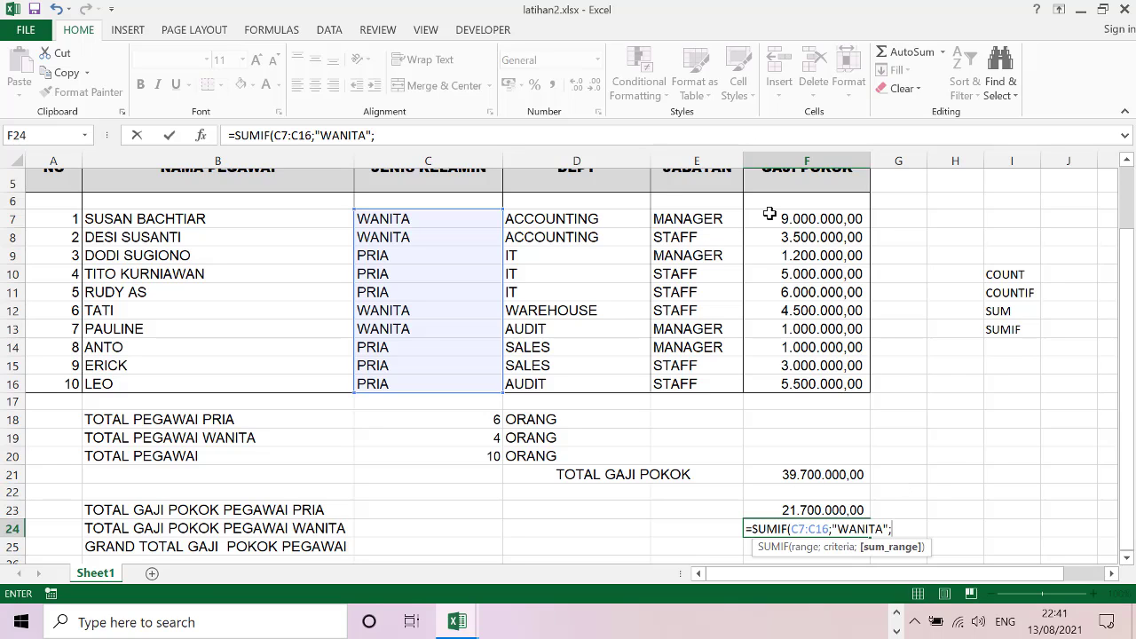
{"action": "mouse_move", "coordinate": [769, 214]}
{"action": "left_mouse_down"}
{"action": "mouse_move", "coordinate": [826, 273]}
{"action": "mouse_move", "coordinate": [837, 384]}
{"action": "left_mouse_up"}
{"action": "key", "text": "Return"}
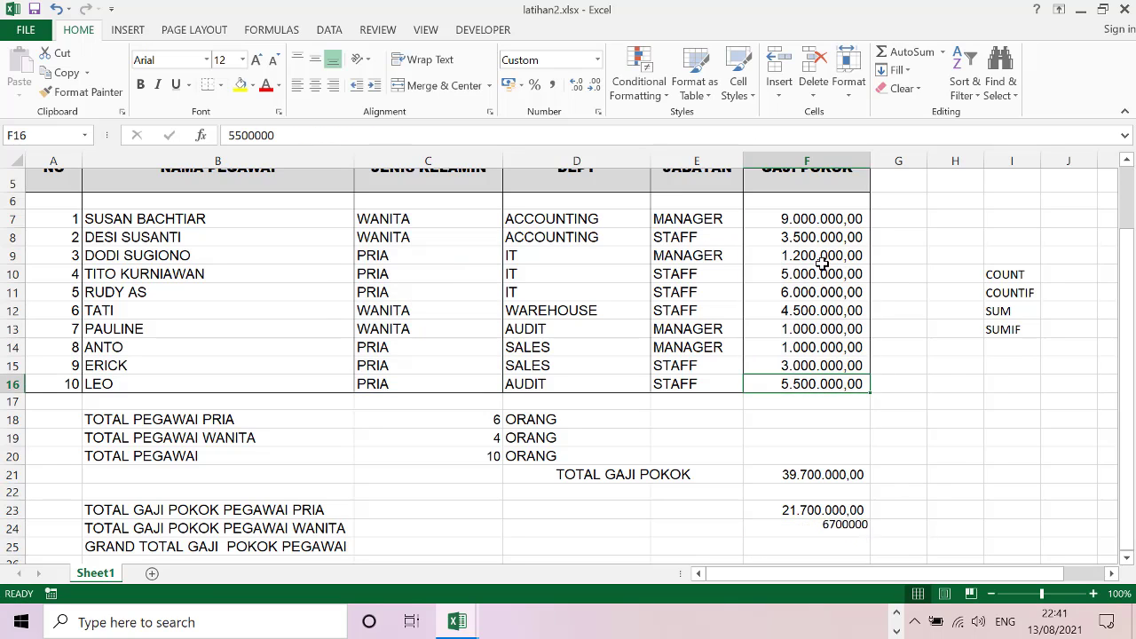
Step: Correct F24's sum range from F8:F16 to F7:F16, giving 18000000
{"action": "left_click_drag", "start_coordinate": [817, 218], "coordinate": [811, 399]}
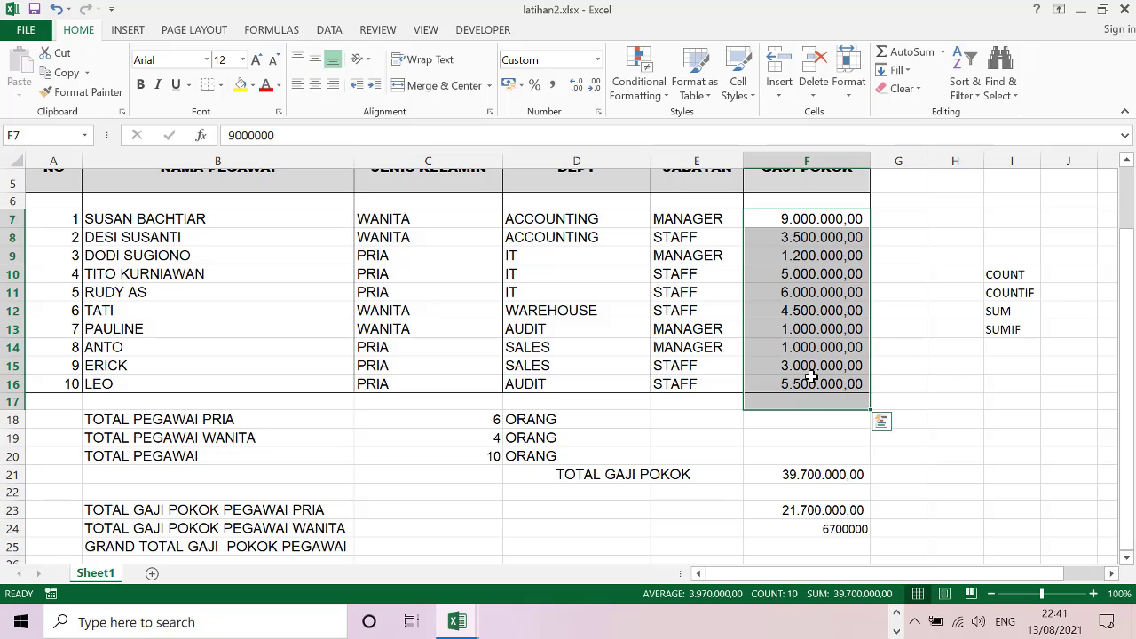
{"action": "left_click", "coordinate": [837, 365]}
{"action": "left_click", "coordinate": [827, 529]}
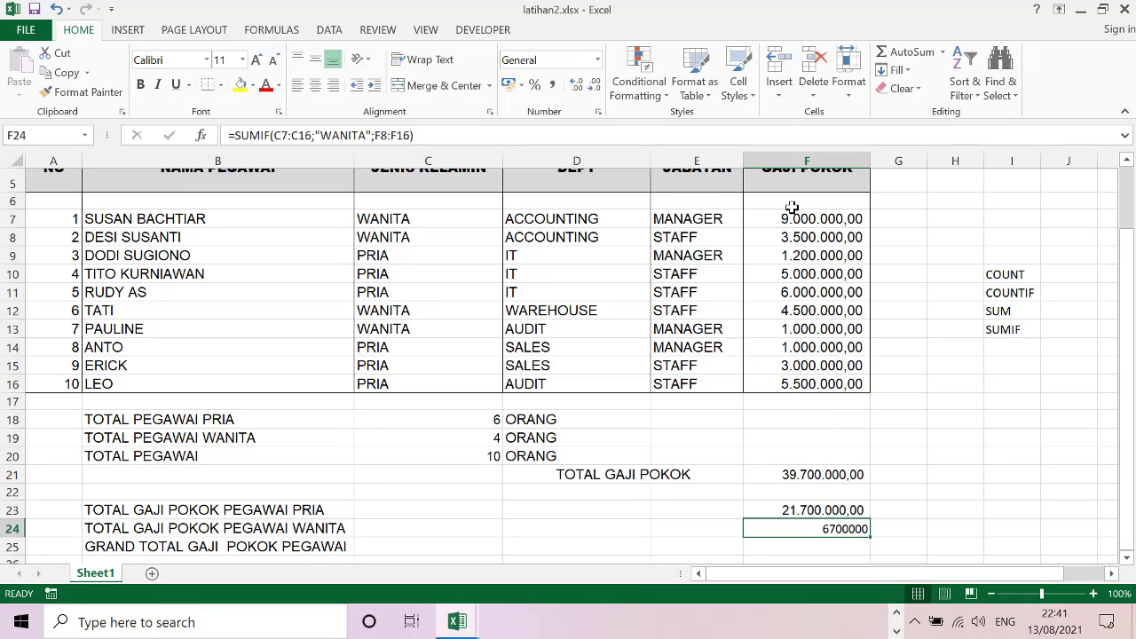
{"action": "left_click", "coordinate": [383, 136]}
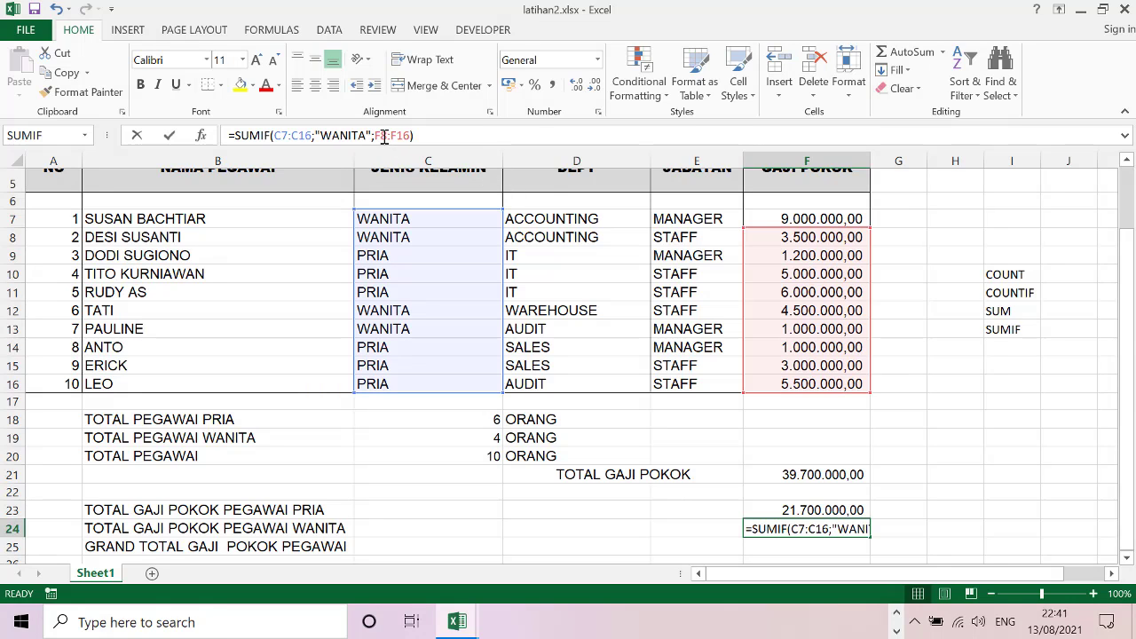
{"action": "key", "text": "BackSpace"}
{"action": "type", "text": "7"}
{"action": "key", "text": "Return"}
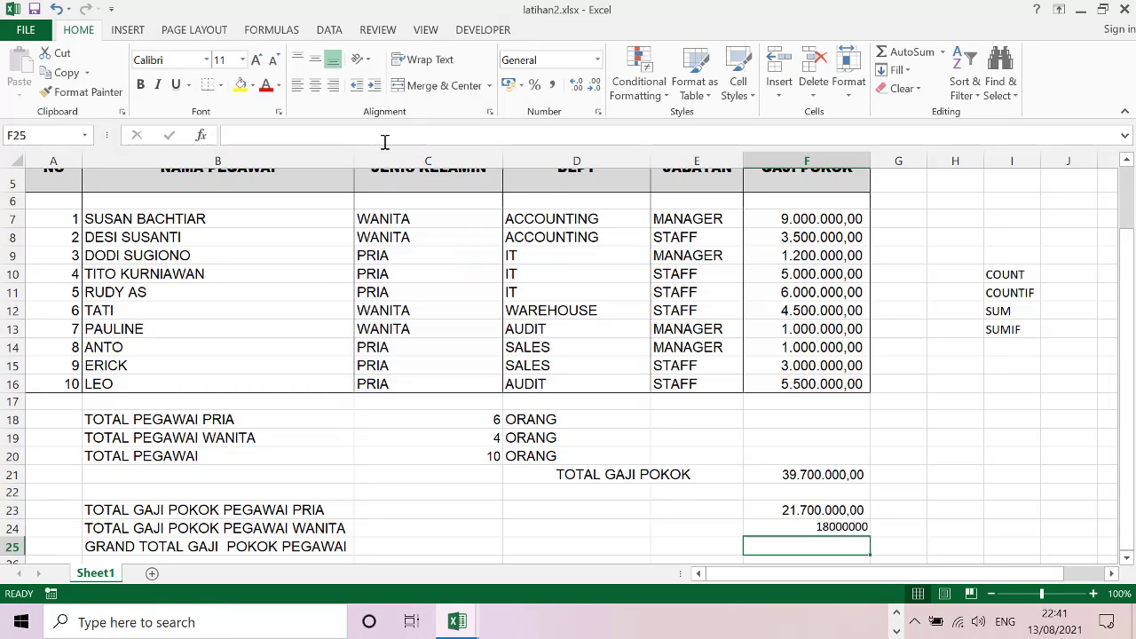
{"action": "left_click", "coordinate": [781, 528]}
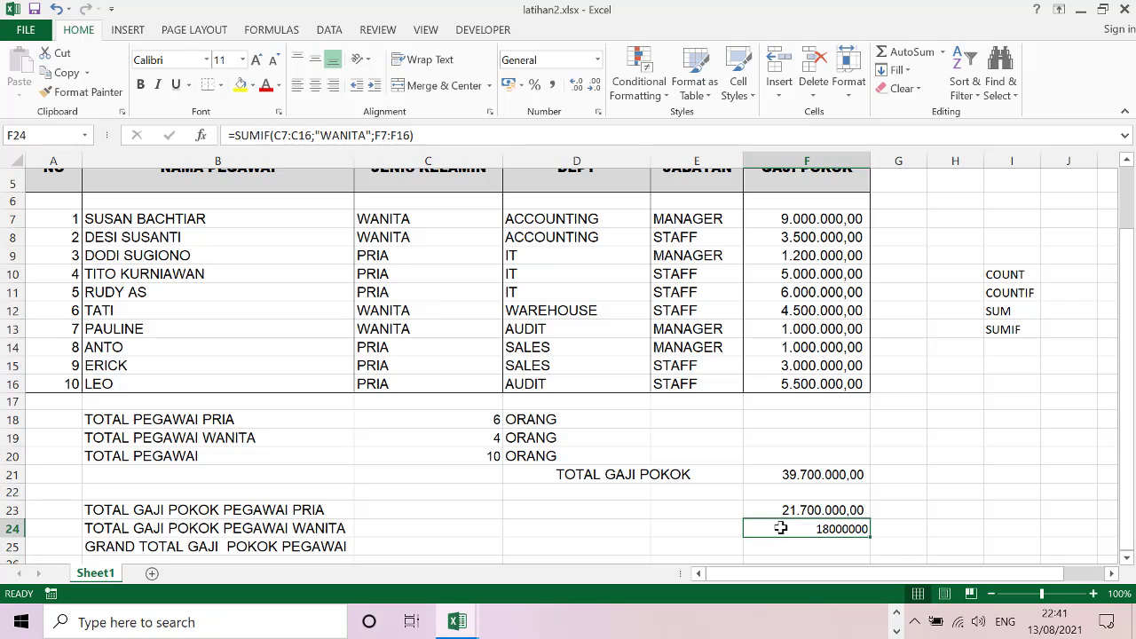
{"action": "left_click", "coordinate": [282, 32]}
{"action": "left_click", "coordinate": [363, 80]}
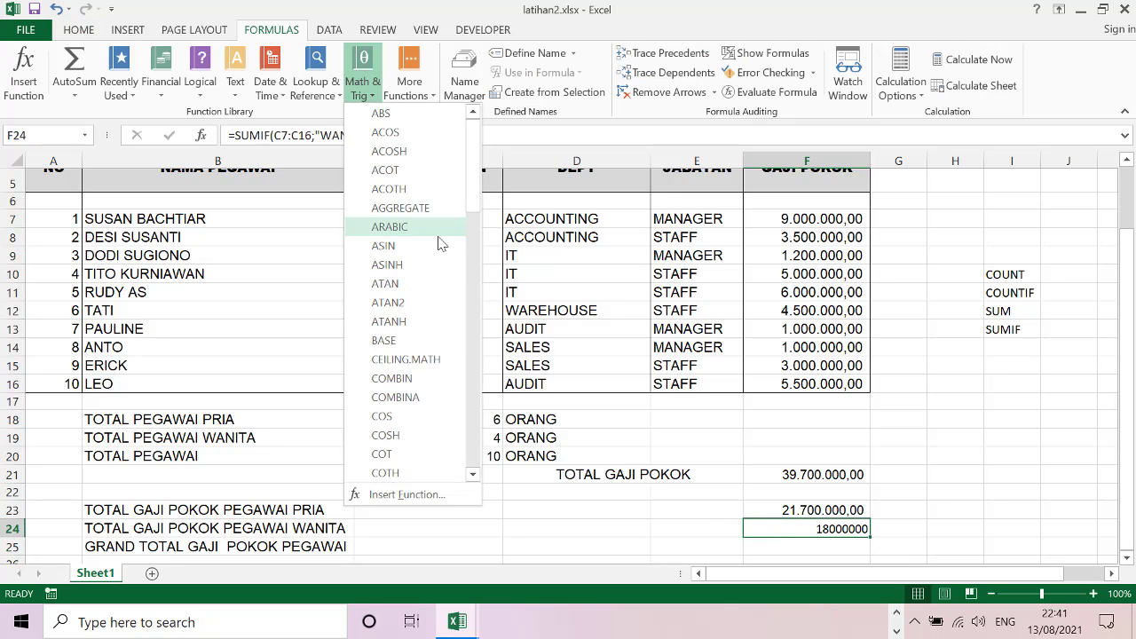
{"action": "left_click_drag", "start_coordinate": [472, 190], "coordinate": [497, 433]}
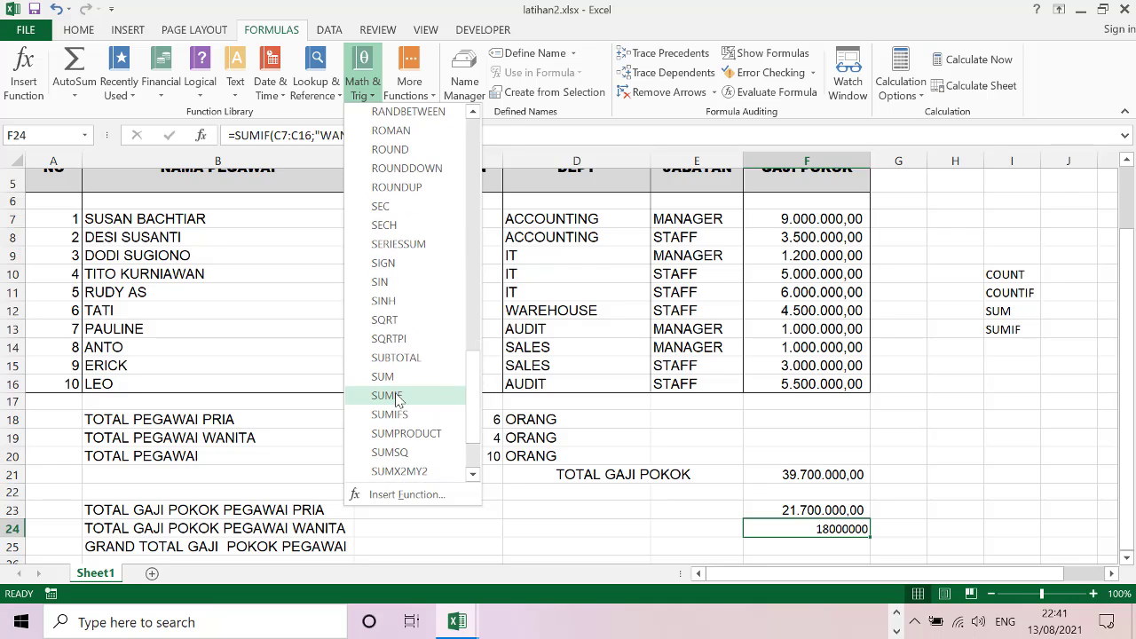
{"action": "left_click", "coordinate": [976, 441]}
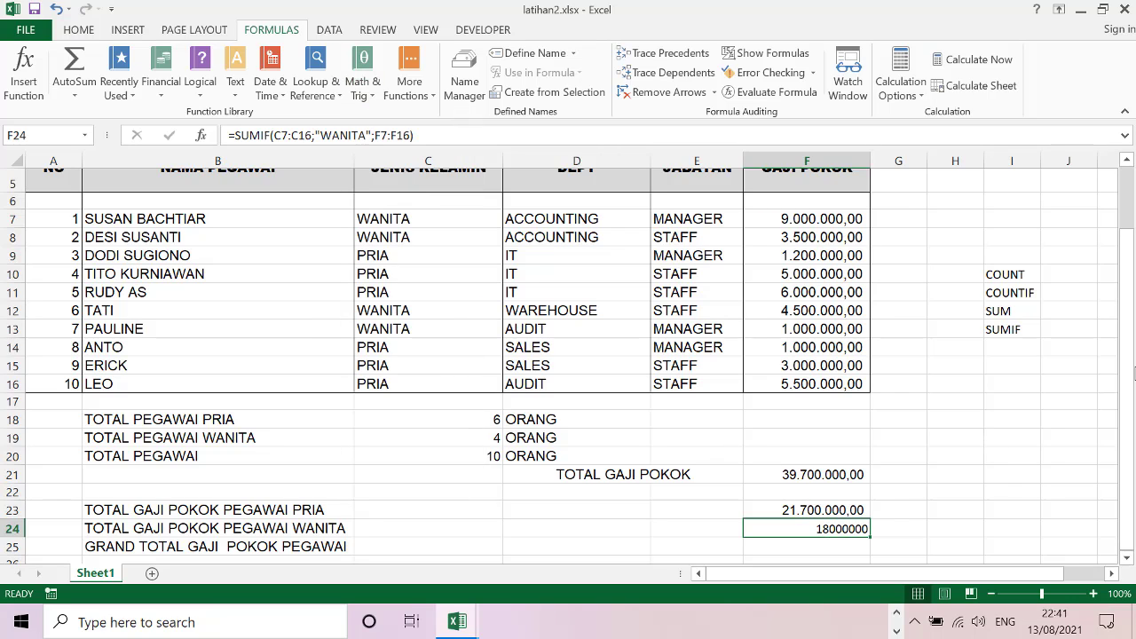
{"action": "left_click", "coordinate": [83, 35]}
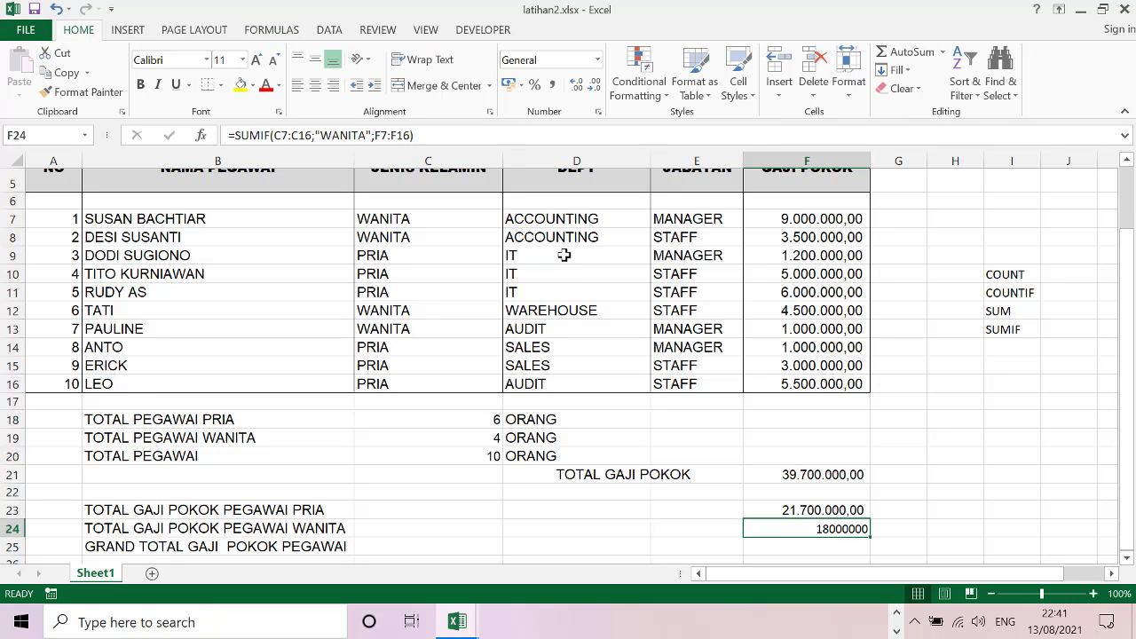
Step: Format F24 in Arial with Comma Style and two decimals, showing 18.000.000,00
{"action": "left_click", "coordinate": [207, 59]}
{"action": "left_click", "coordinate": [180, 203]}
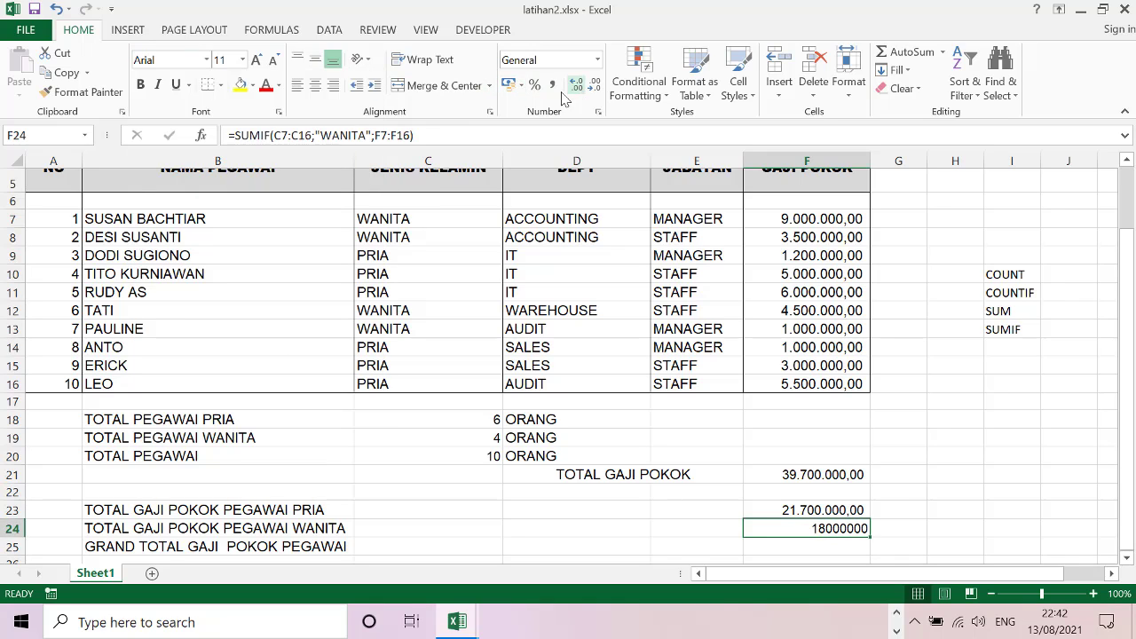
{"action": "left_click", "coordinate": [552, 89]}
{"action": "left_click", "coordinate": [575, 89]}
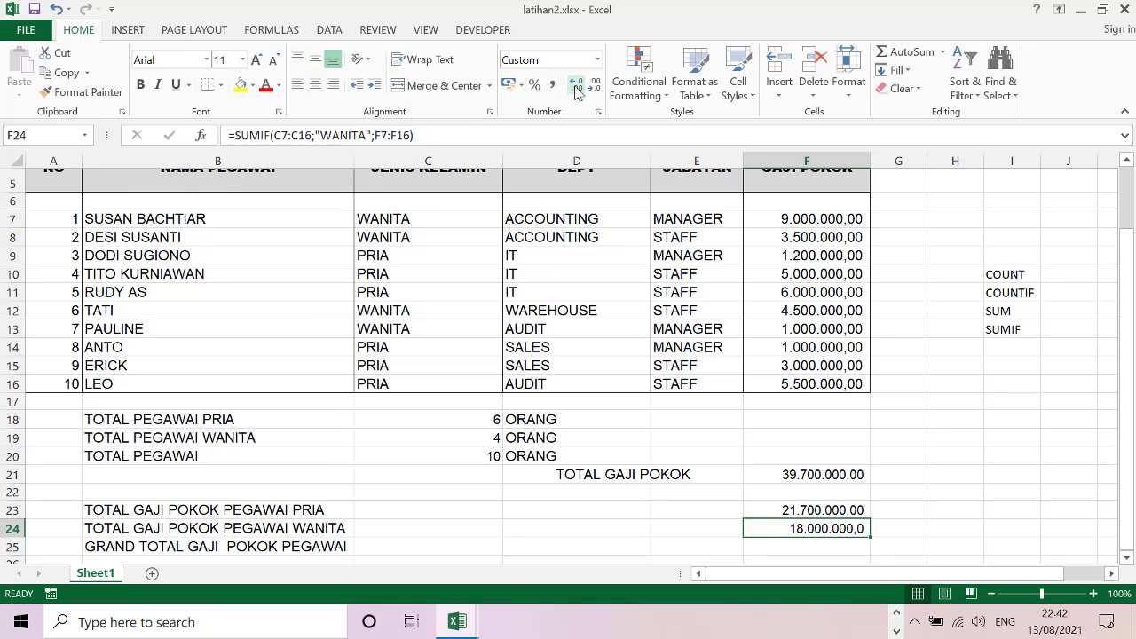
{"action": "left_click", "coordinate": [575, 89]}
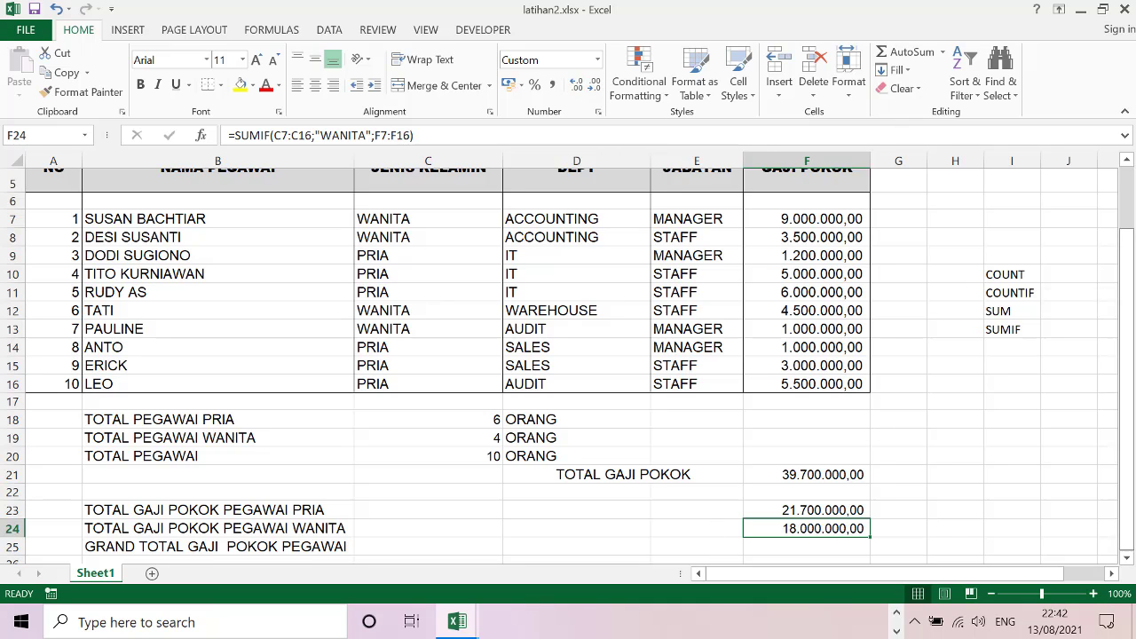
{"action": "scroll", "coordinate": [533, 444], "scroll_direction": "down", "scroll_amount": 1}
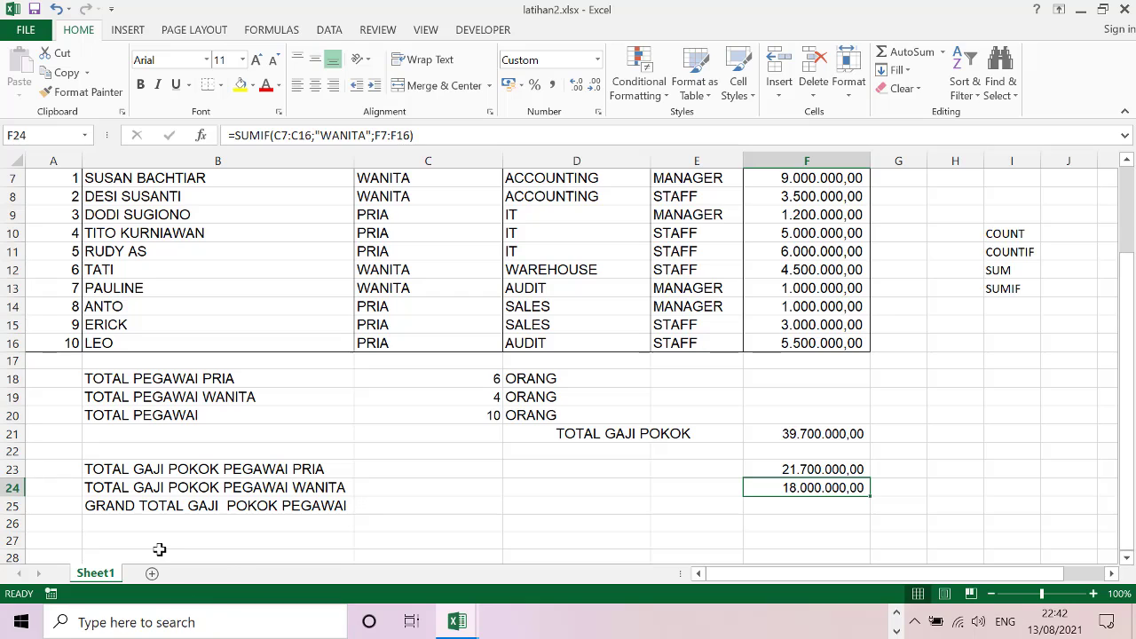
Step: Enter the label TOTAL GAJI POKOK IT in B27 and move to F27
{"action": "left_click", "coordinate": [173, 543]}
{"action": "type", "text": "TOTAL "}
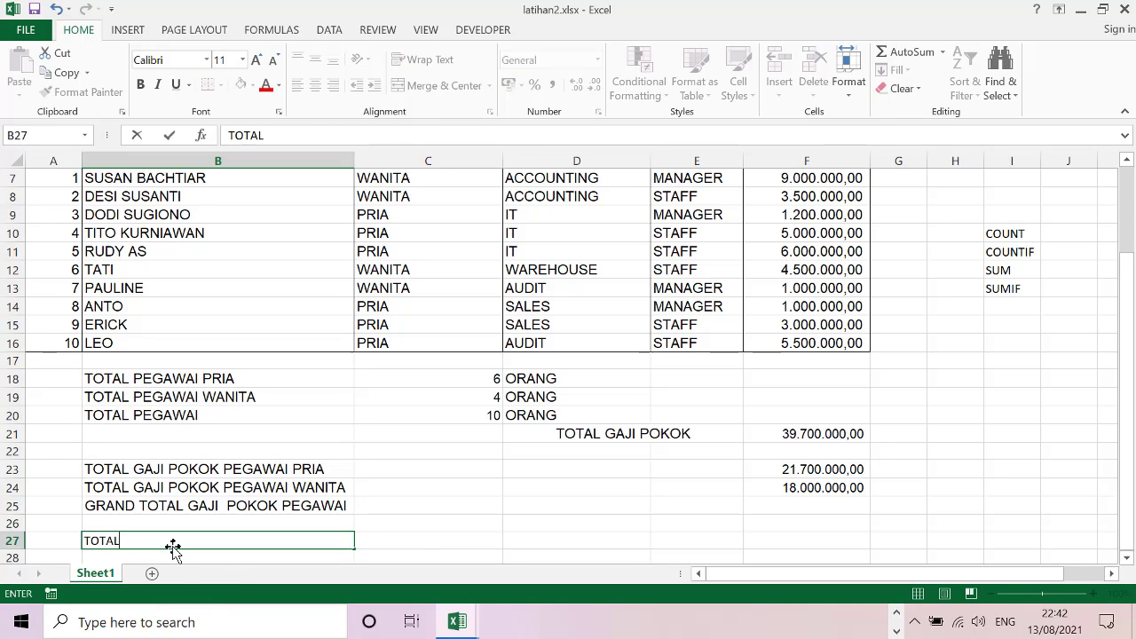
{"action": "type", "text": "GAJI"}
{"action": "key", "text": "BackSpace"}
{"action": "type", "text": "pu"}
{"action": "key", "text": "BackSpace"}
{"action": "key", "text": "BackSpace"}
{"action": "type", "text": "ACC"}
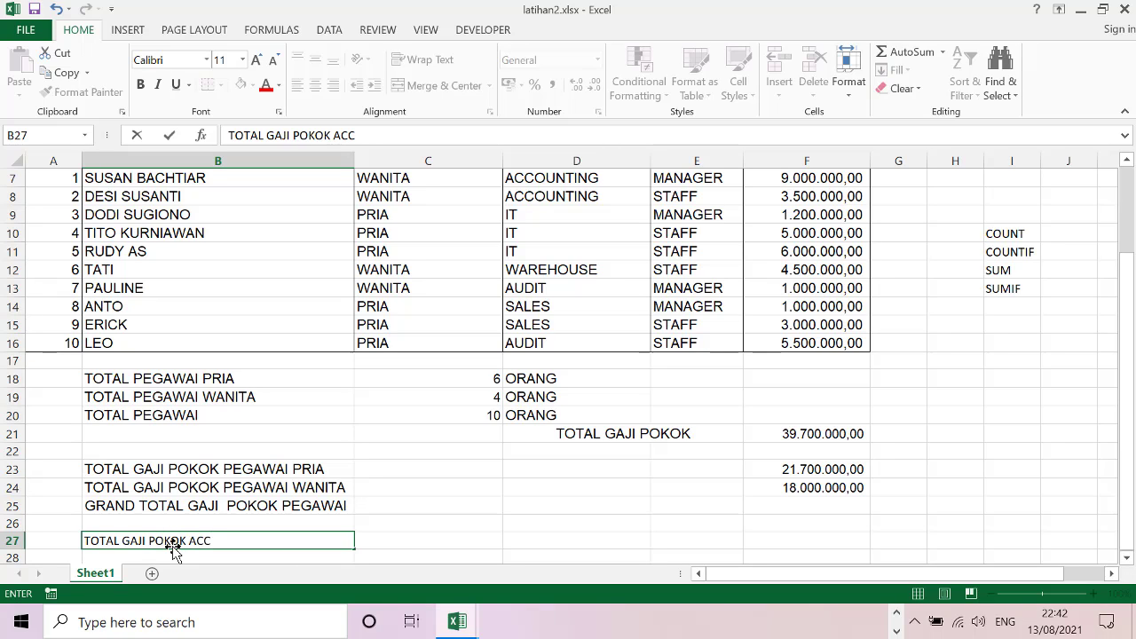
{"action": "type", "text": "OUNT"}
{"action": "key", "text": "Return"}
{"action": "key", "text": "Up"}
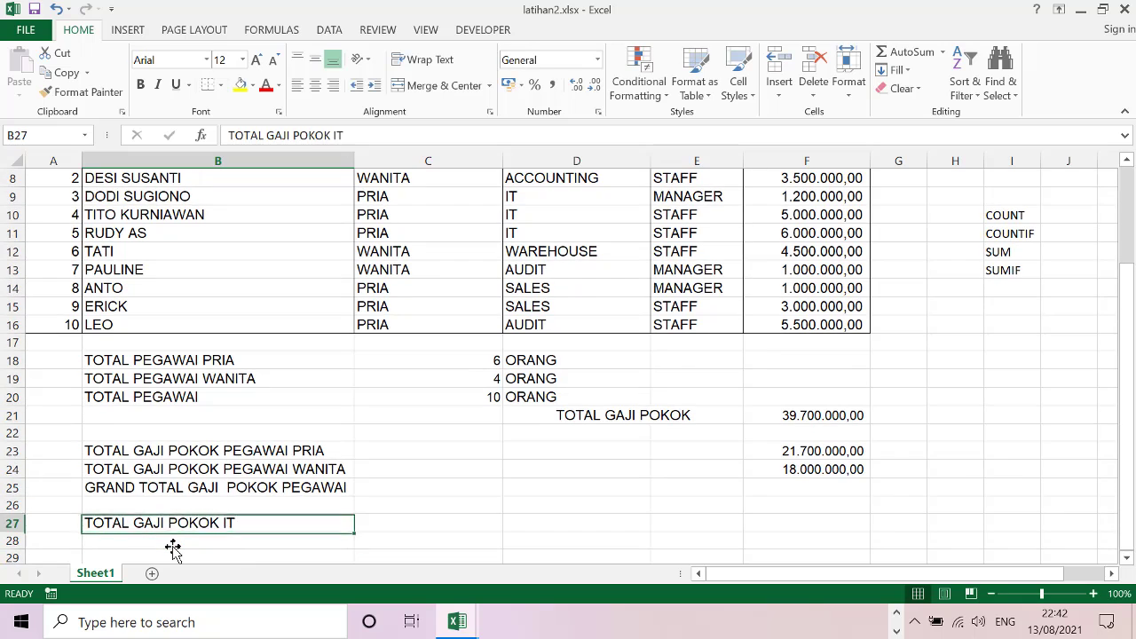
{"action": "key", "text": "Right"}
{"action": "key", "text": "Right"}
{"action": "key", "text": "Right"}
{"action": "key", "text": "Right"}
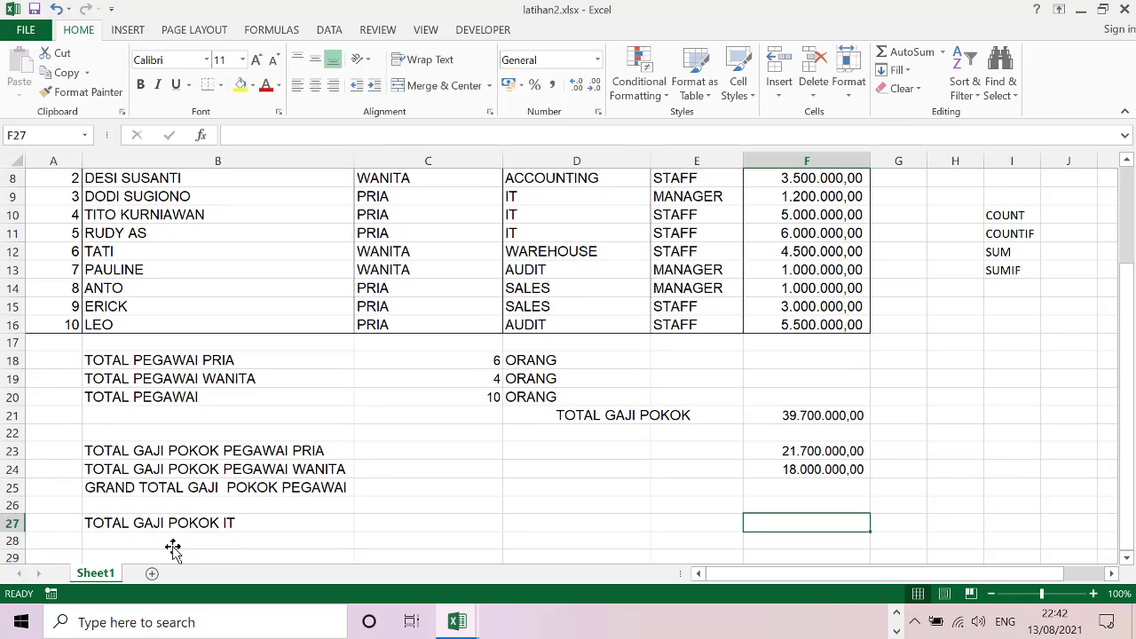
Step: Start a SUMIF in F27 with the DEPT cells D7:D16 as its range
{"action": "left_click", "coordinate": [282, 34]}
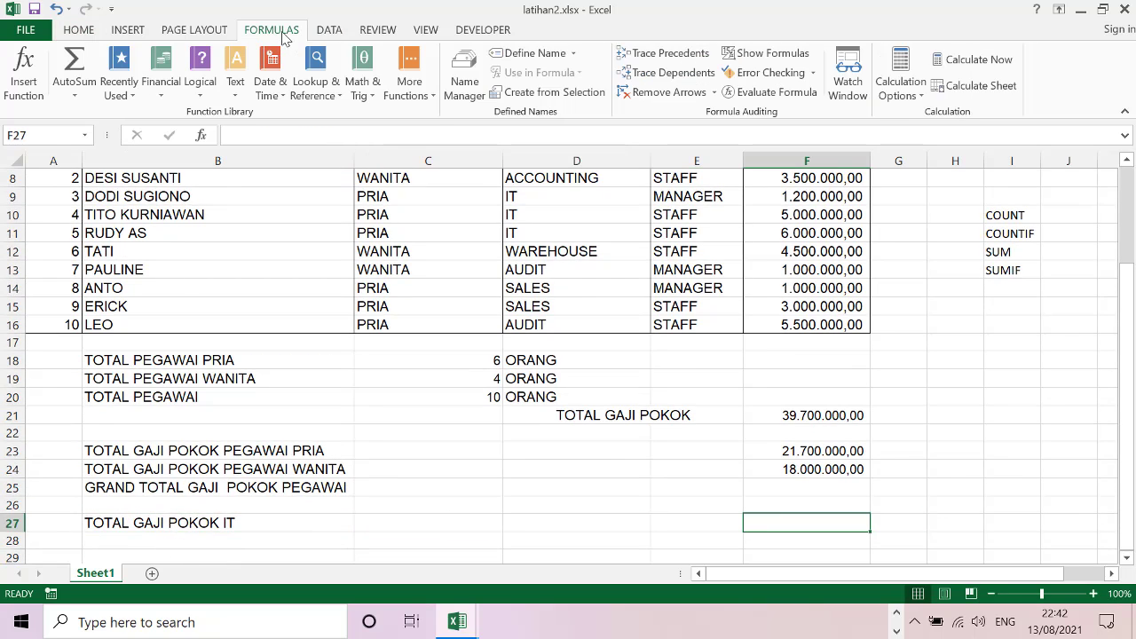
{"action": "left_click", "coordinate": [364, 88]}
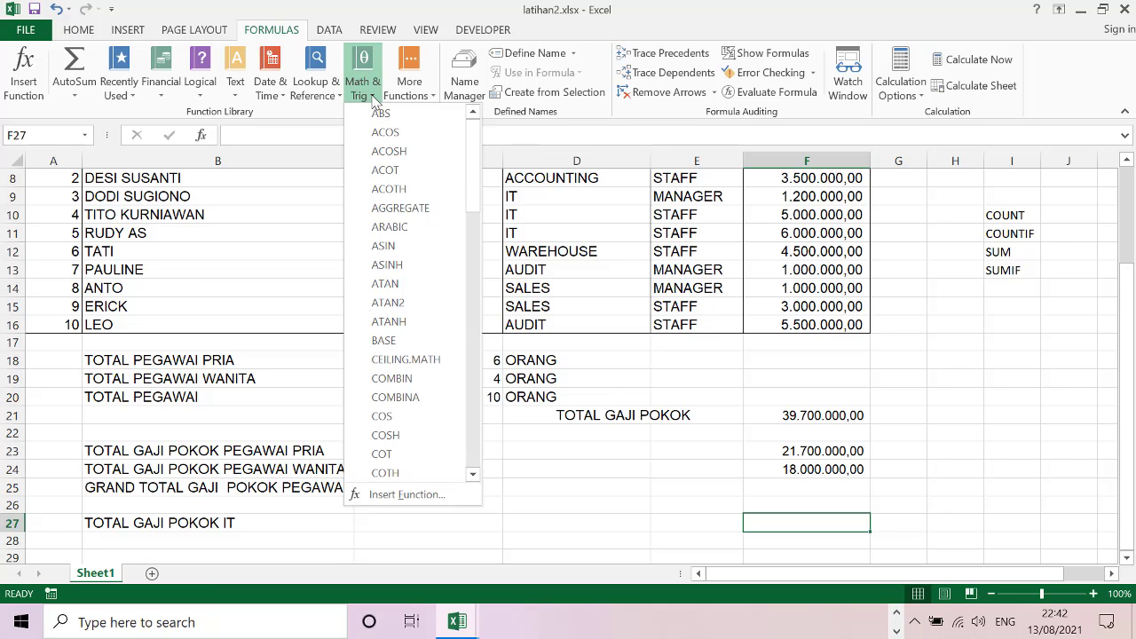
{"action": "left_click_drag", "start_coordinate": [474, 186], "coordinate": [482, 408]}
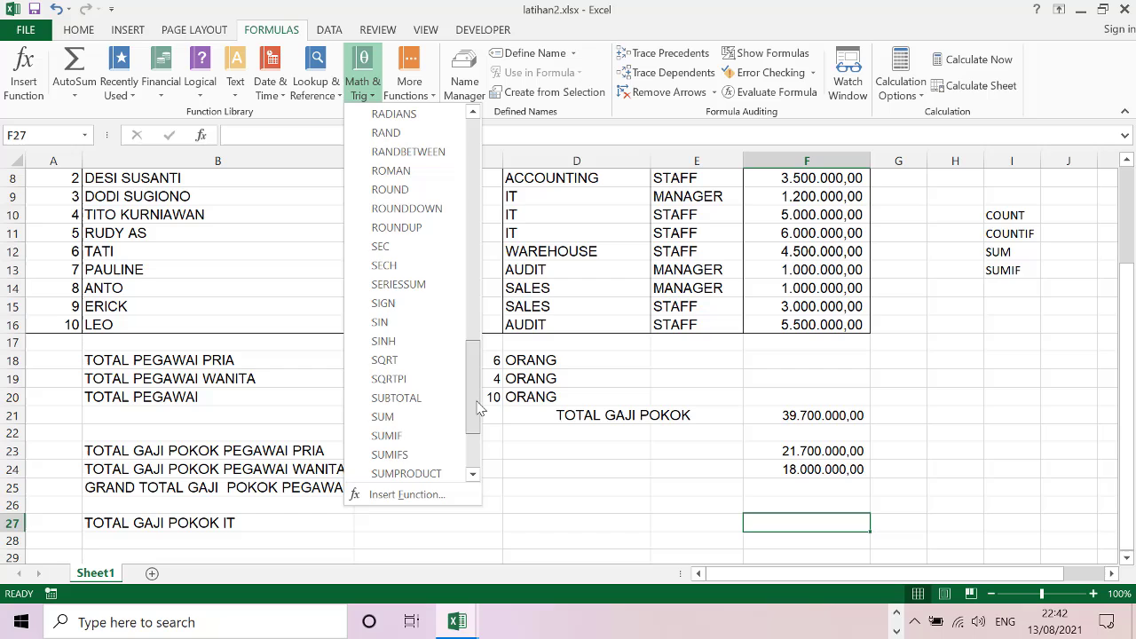
{"action": "left_click", "coordinate": [399, 438]}
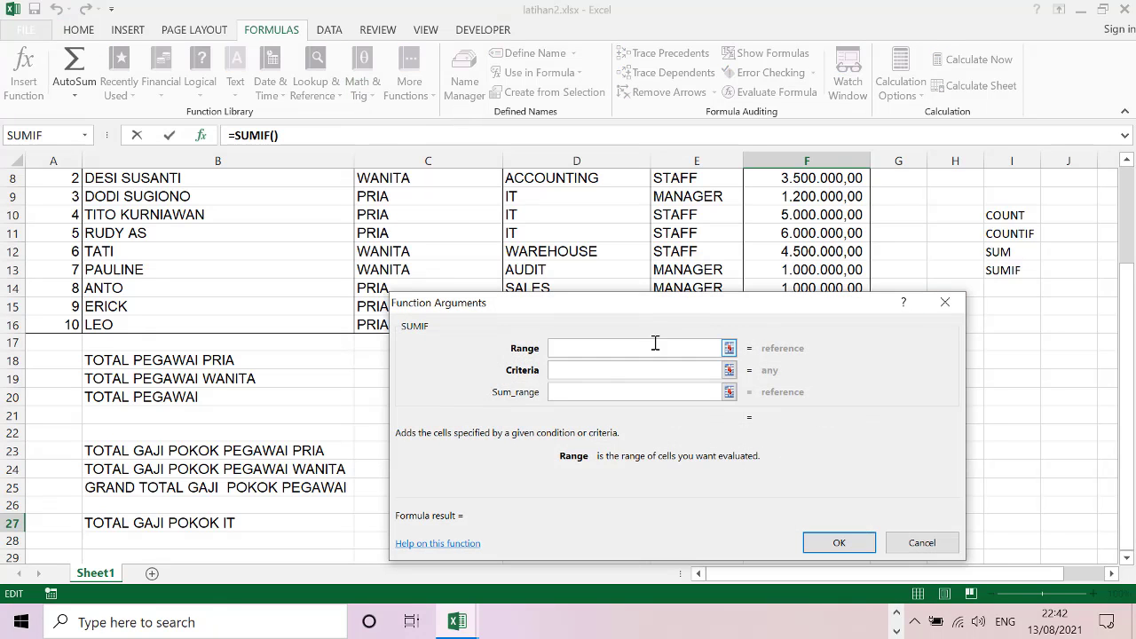
{"action": "left_click", "coordinate": [728, 348]}
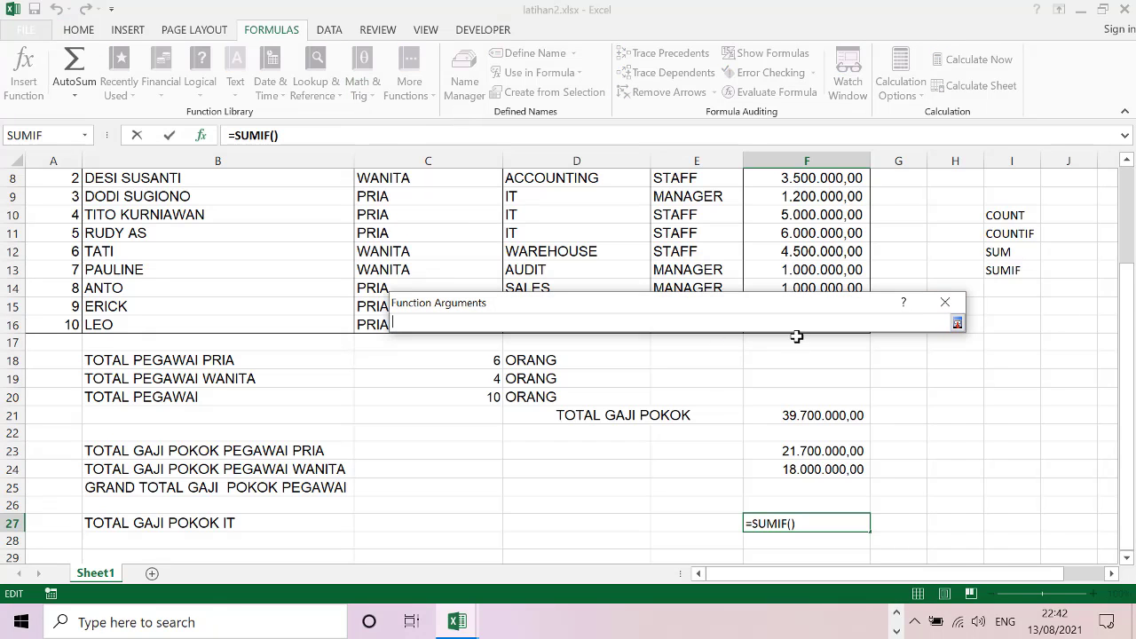
{"action": "left_click_drag", "start_coordinate": [1126, 285], "coordinate": [1120, 225]}
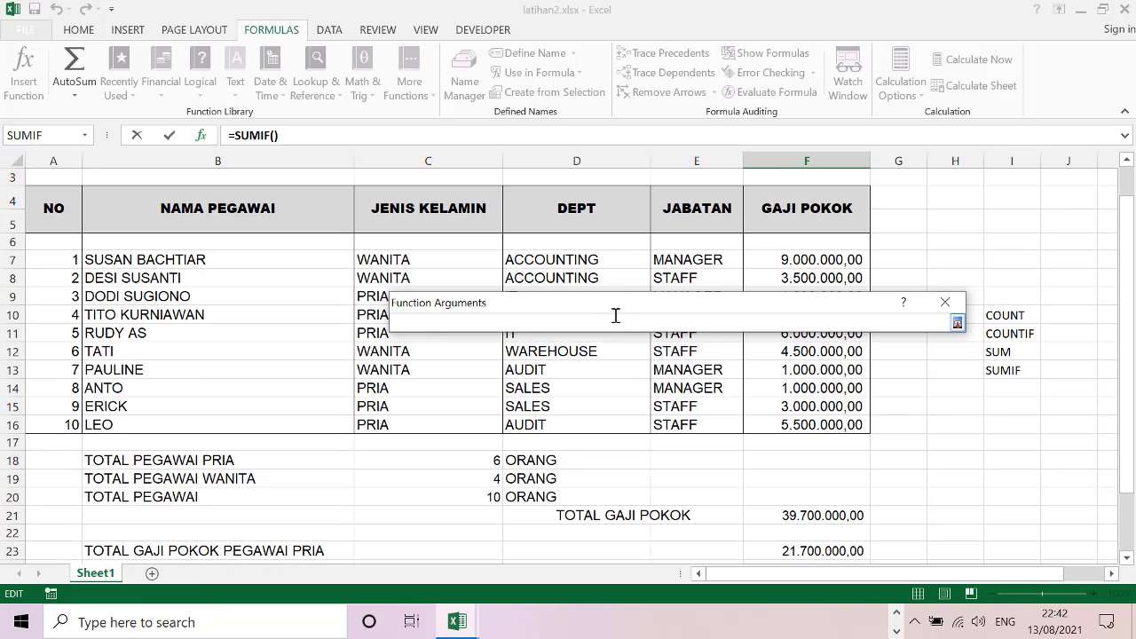
{"action": "left_click_drag", "start_coordinate": [586, 261], "coordinate": [580, 424]}
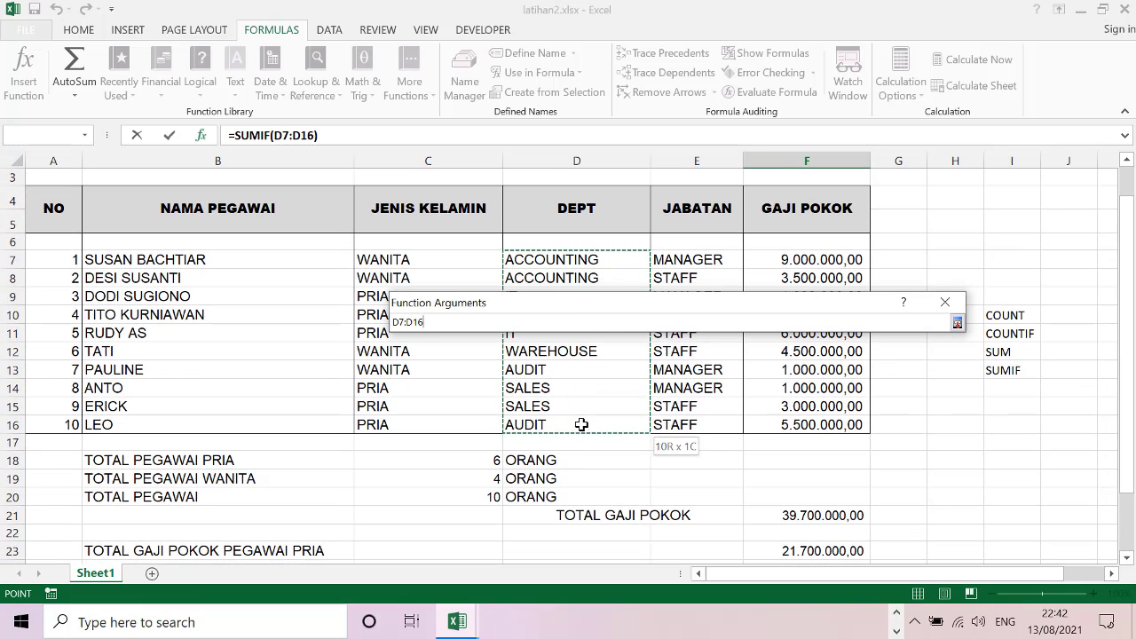
{"action": "left_click", "coordinate": [957, 326]}
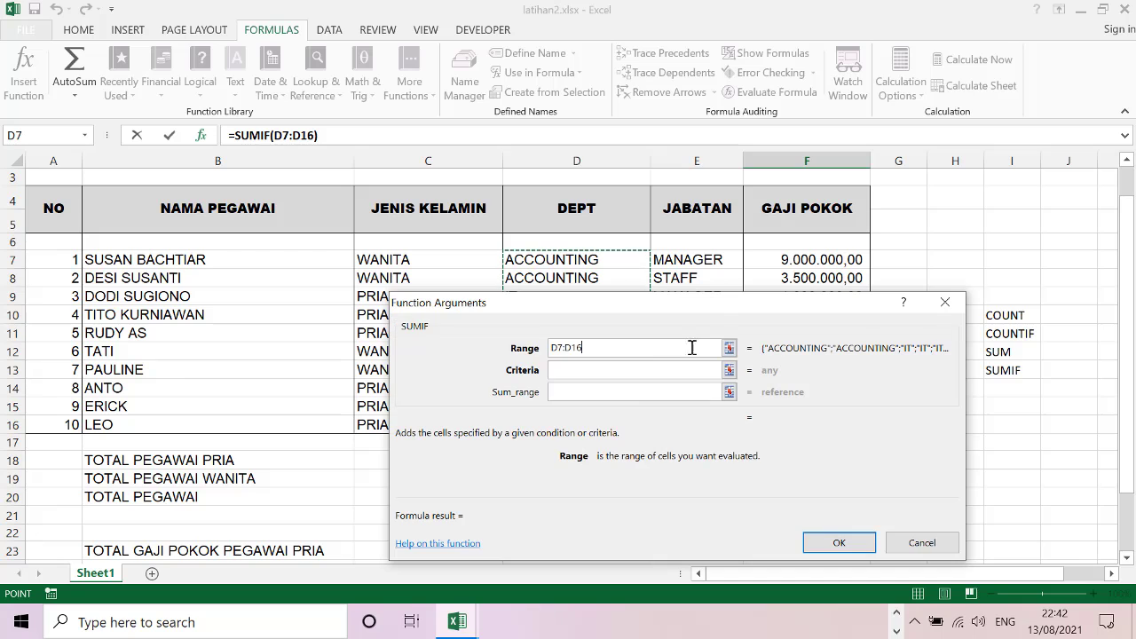
Step: Finish the SUMIF with criteria "IT" and sum range F7:F16, giving 12200000
{"action": "left_click", "coordinate": [659, 370]}
{"action": "type", "text": "IT"}
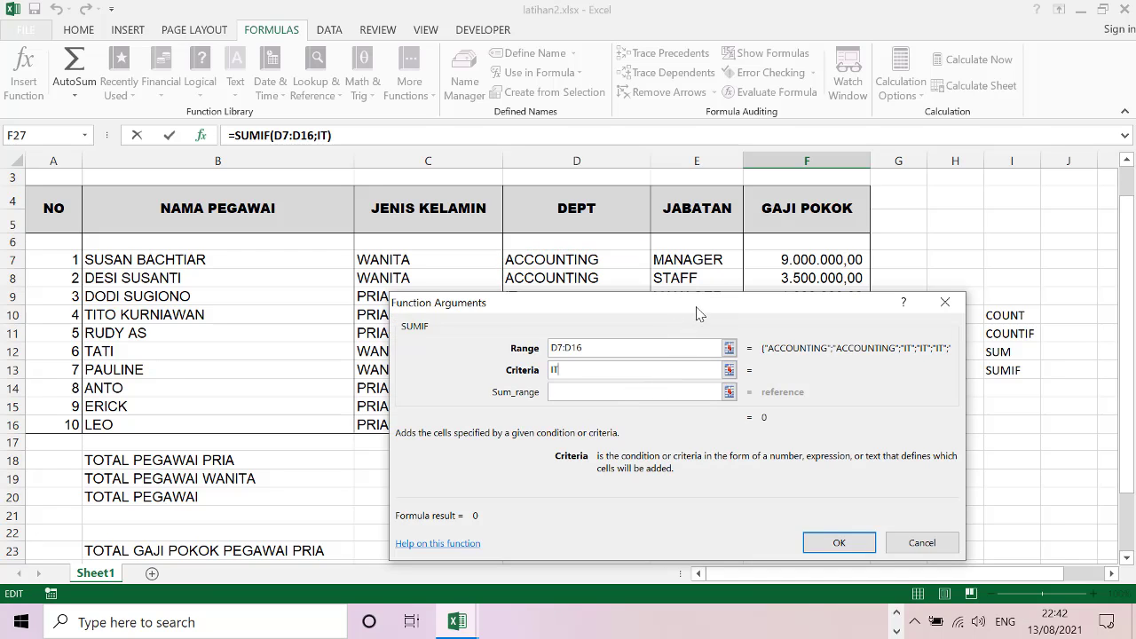
{"action": "left_click_drag", "start_coordinate": [692, 312], "coordinate": [448, 268]}
{"action": "left_click", "coordinate": [486, 347]}
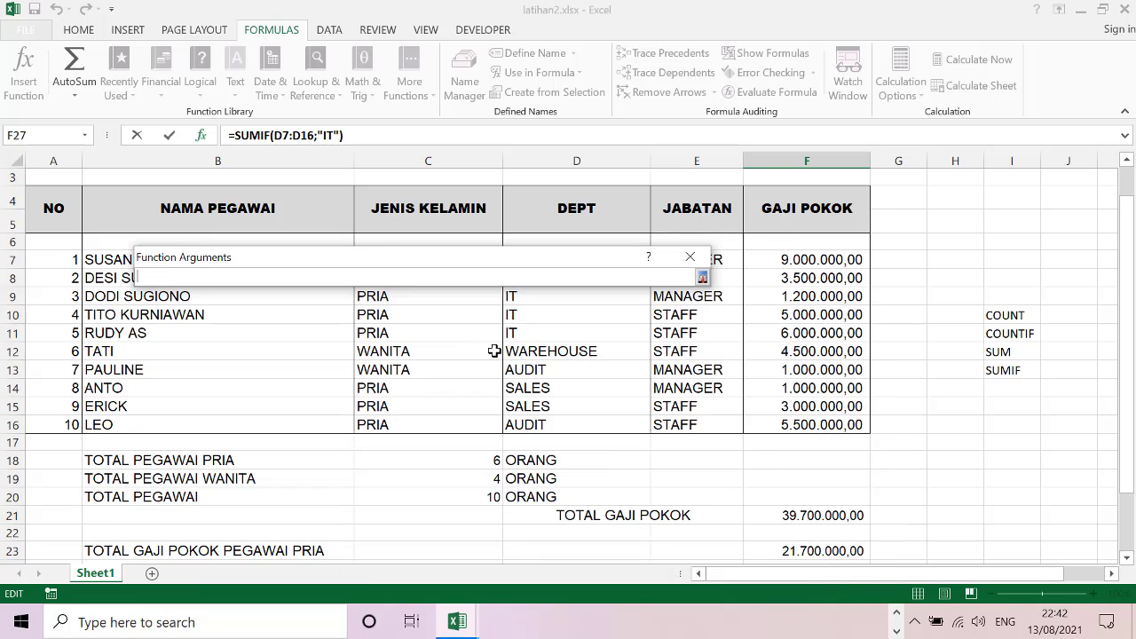
{"action": "left_click_drag", "start_coordinate": [785, 258], "coordinate": [794, 422]}
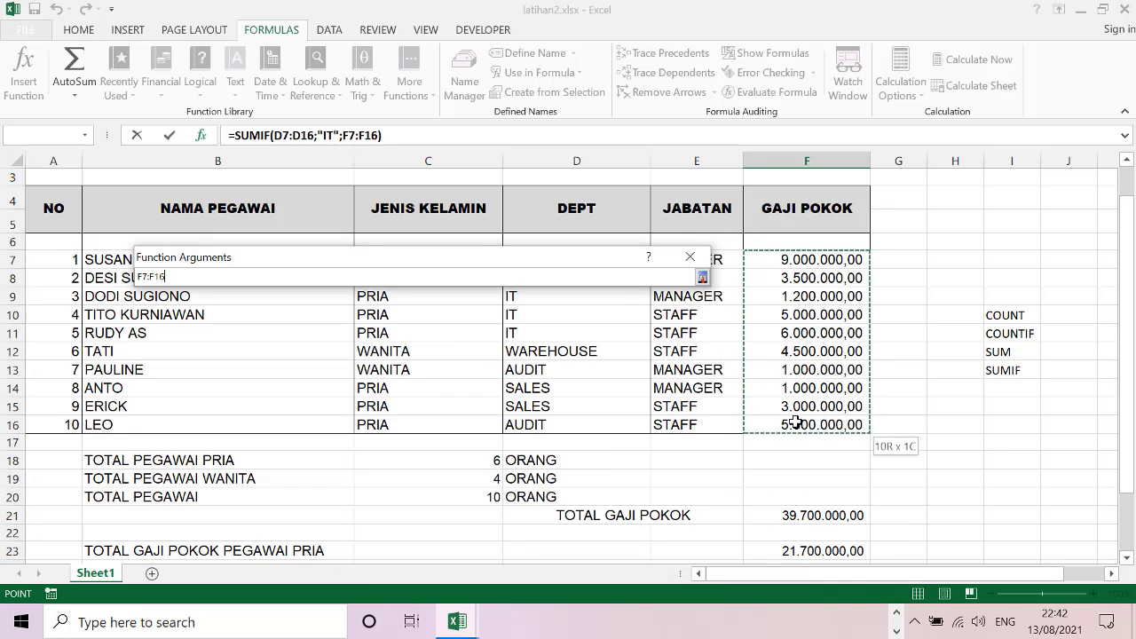
{"action": "left_click", "coordinate": [701, 278]}
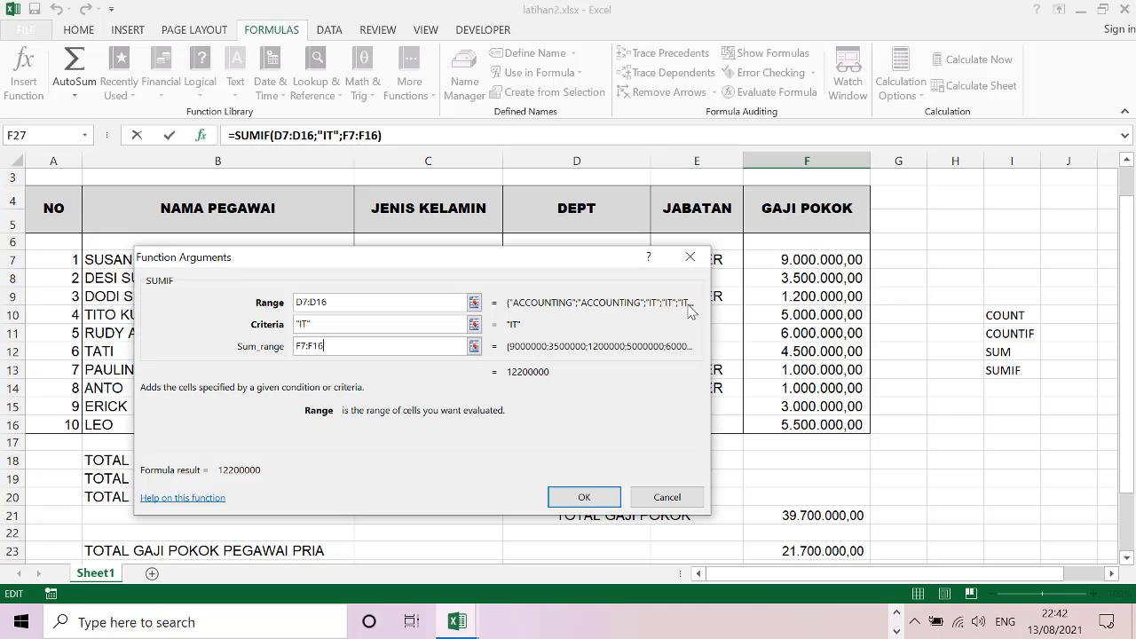
{"action": "left_click", "coordinate": [583, 497]}
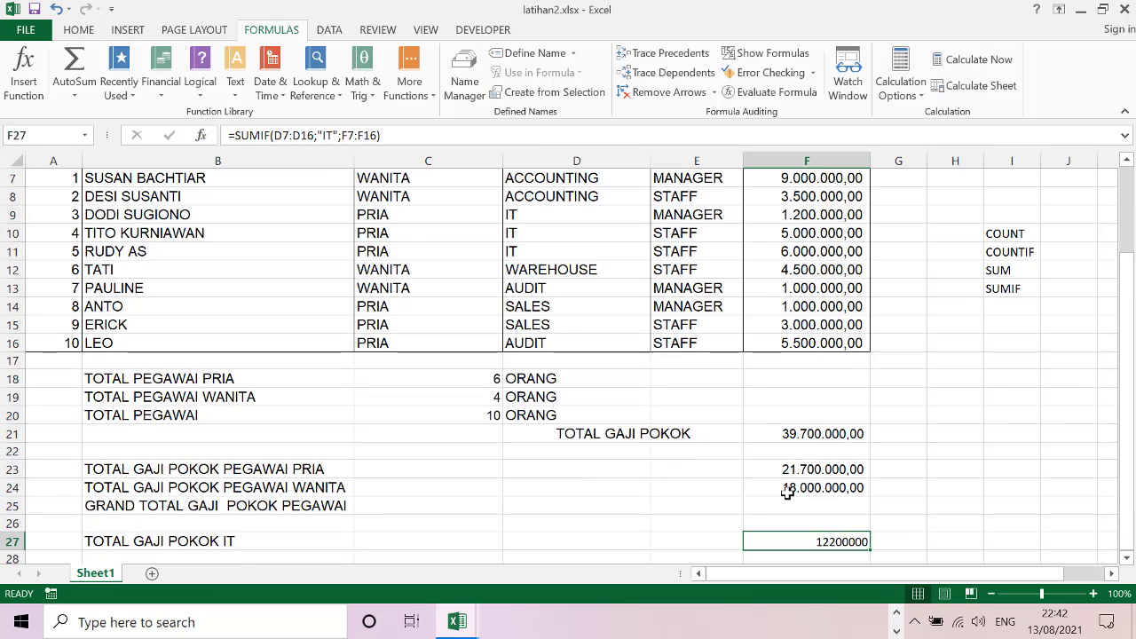
Step: Format F27 as Arial 12 with Comma Style and two decimals: 12.200.000,00
{"action": "left_click", "coordinate": [78, 29]}
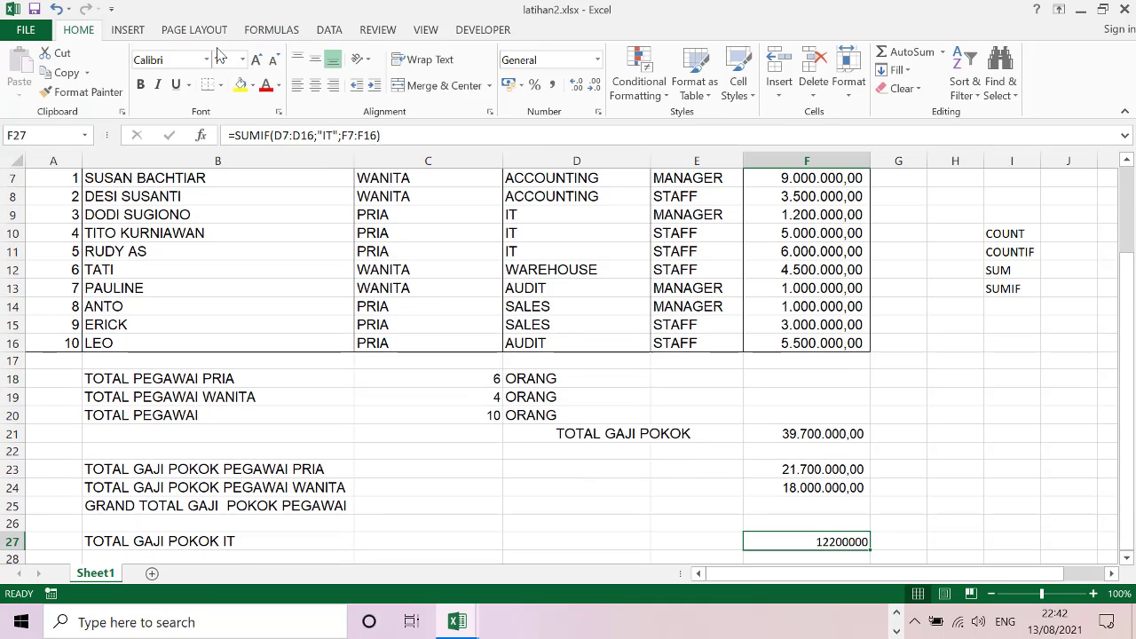
{"action": "left_click", "coordinate": [207, 59]}
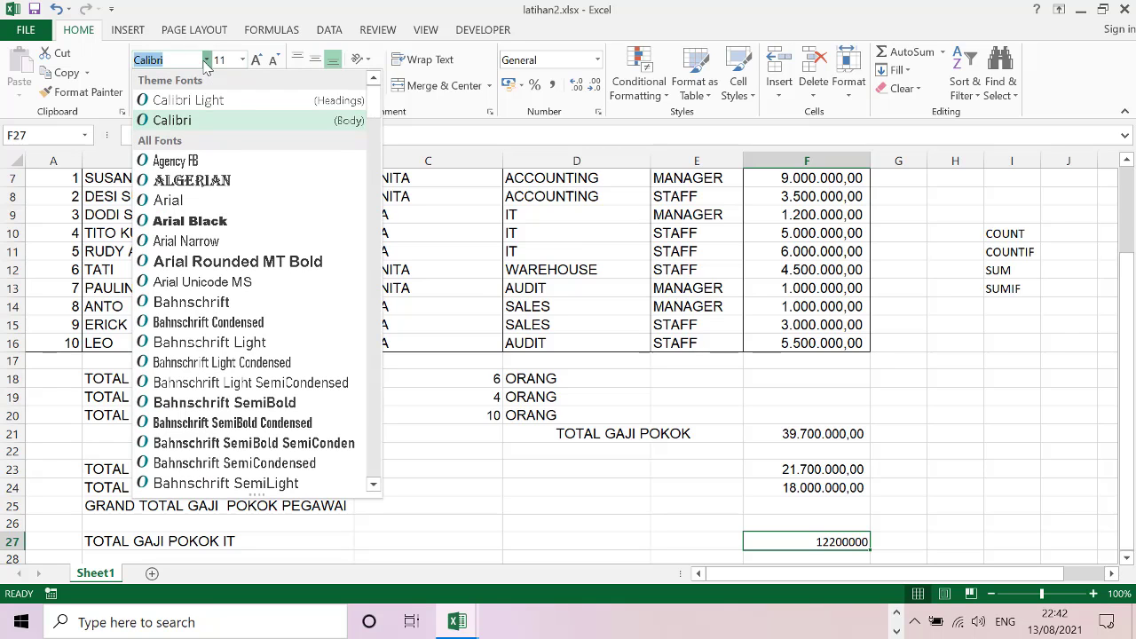
{"action": "left_click", "coordinate": [186, 200]}
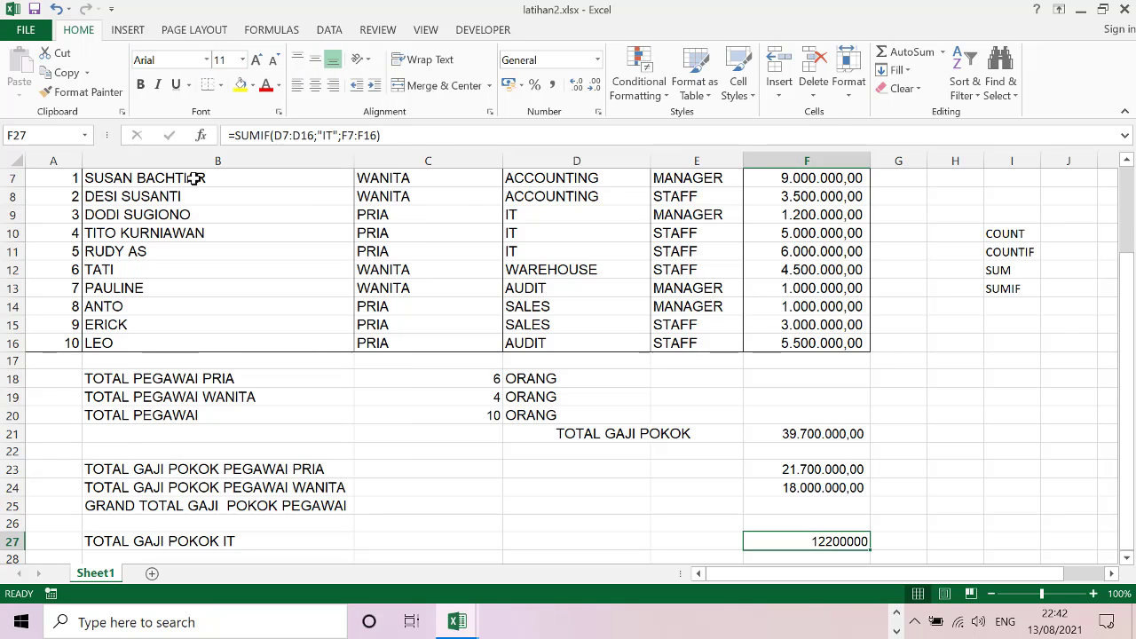
{"action": "left_click", "coordinate": [242, 59]}
{"action": "left_click", "coordinate": [218, 149]}
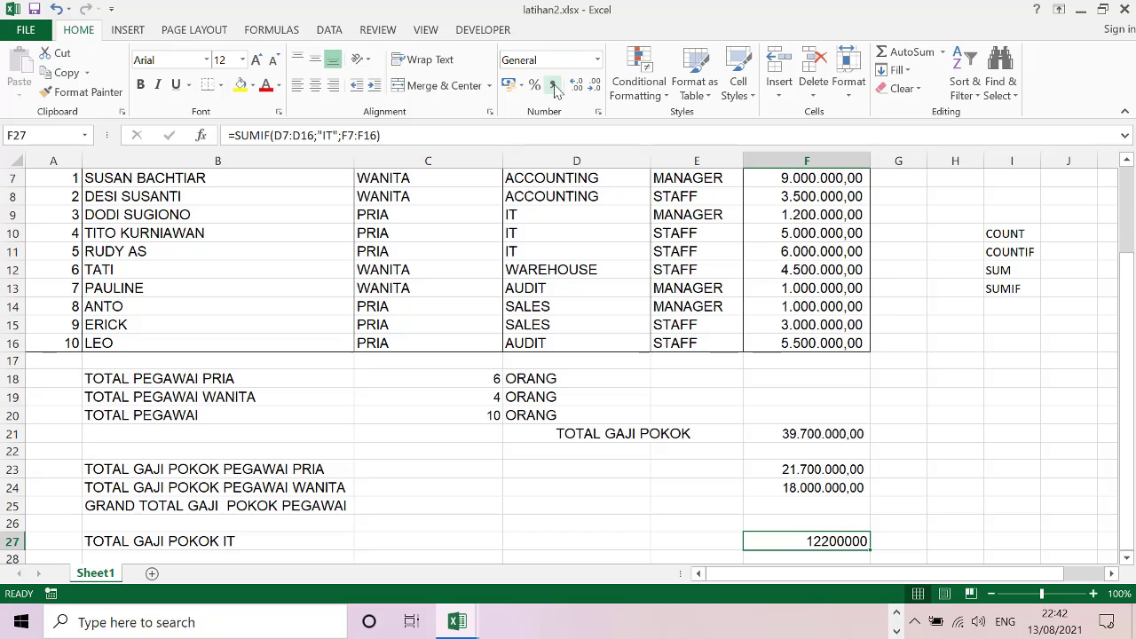
{"action": "left_click", "coordinate": [553, 88]}
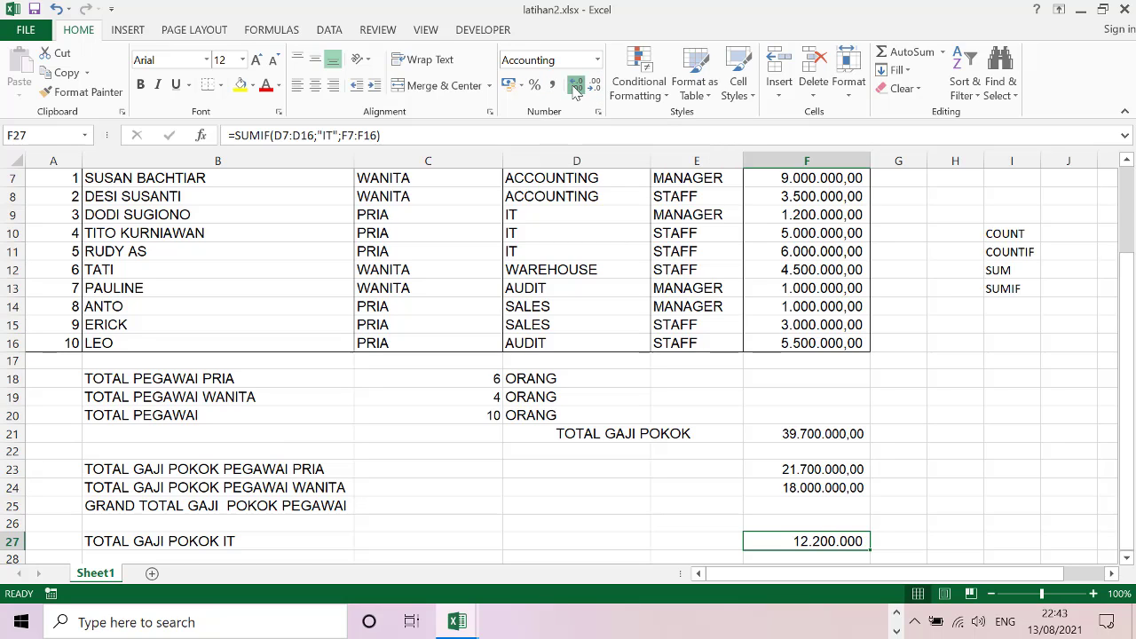
{"action": "left_click", "coordinate": [575, 86]}
{"action": "left_click", "coordinate": [575, 85]}
{"action": "left_click_drag", "start_coordinate": [1129, 305], "coordinate": [1121, 370]}
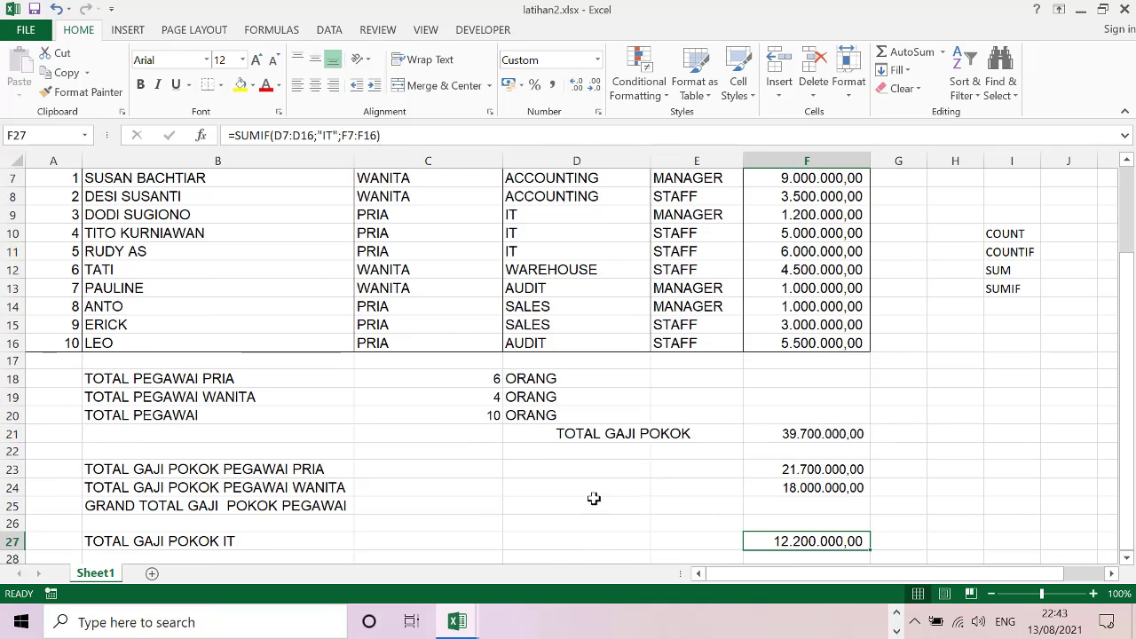
{"action": "left_click_drag", "start_coordinate": [1127, 257], "coordinate": [1133, 195]}
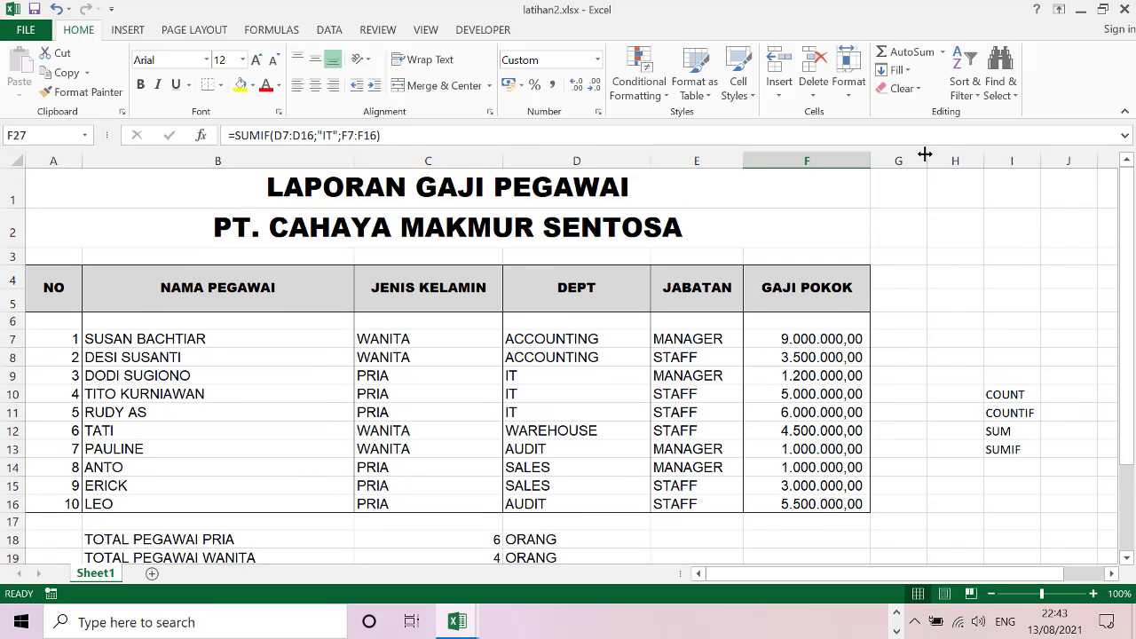
Step: Enter a provisional PPH heading in G4 and the rate 5 in G5
{"action": "left_click_drag", "start_coordinate": [927, 160], "coordinate": [958, 156]}
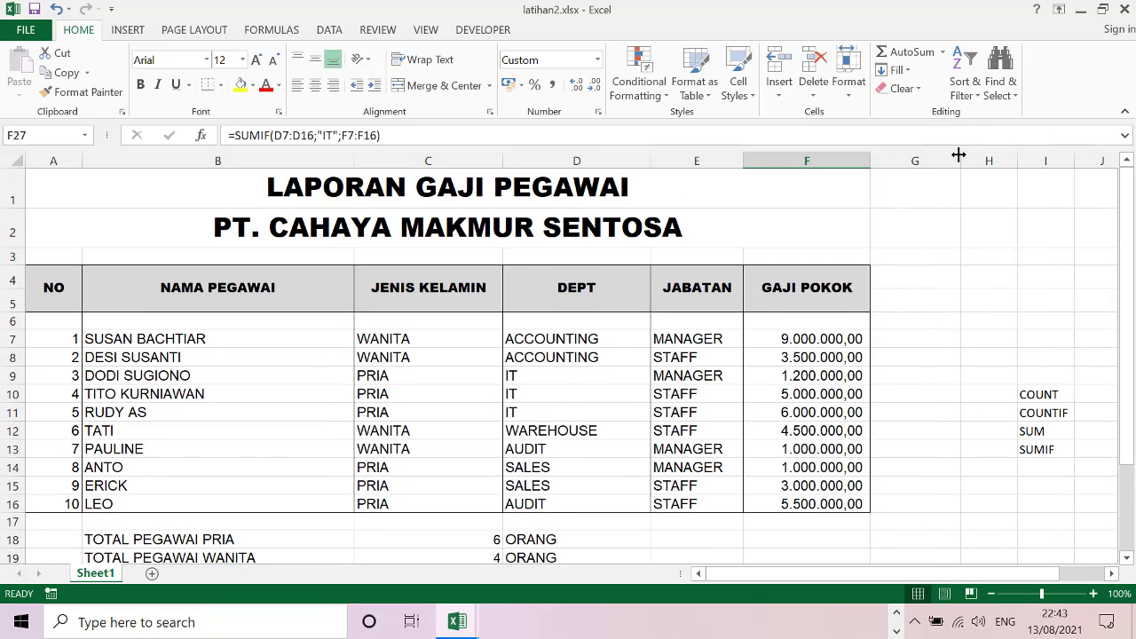
{"action": "left_click", "coordinate": [922, 275]}
{"action": "type", "text": "p"}
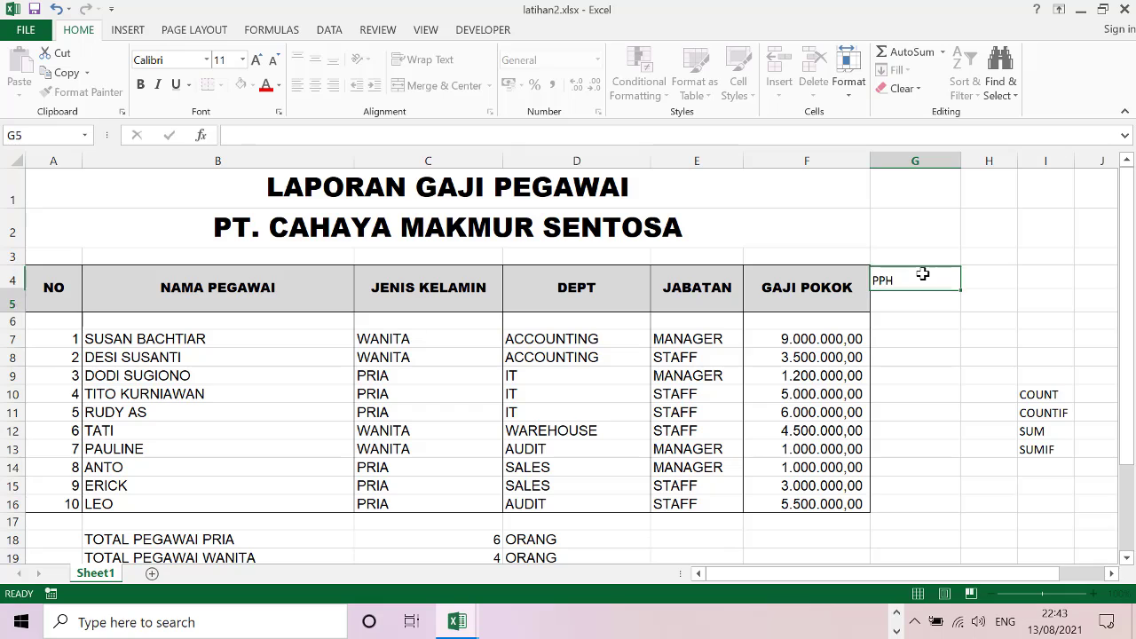
{"action": "key", "text": "Return"}
{"action": "type", "text": "5"}
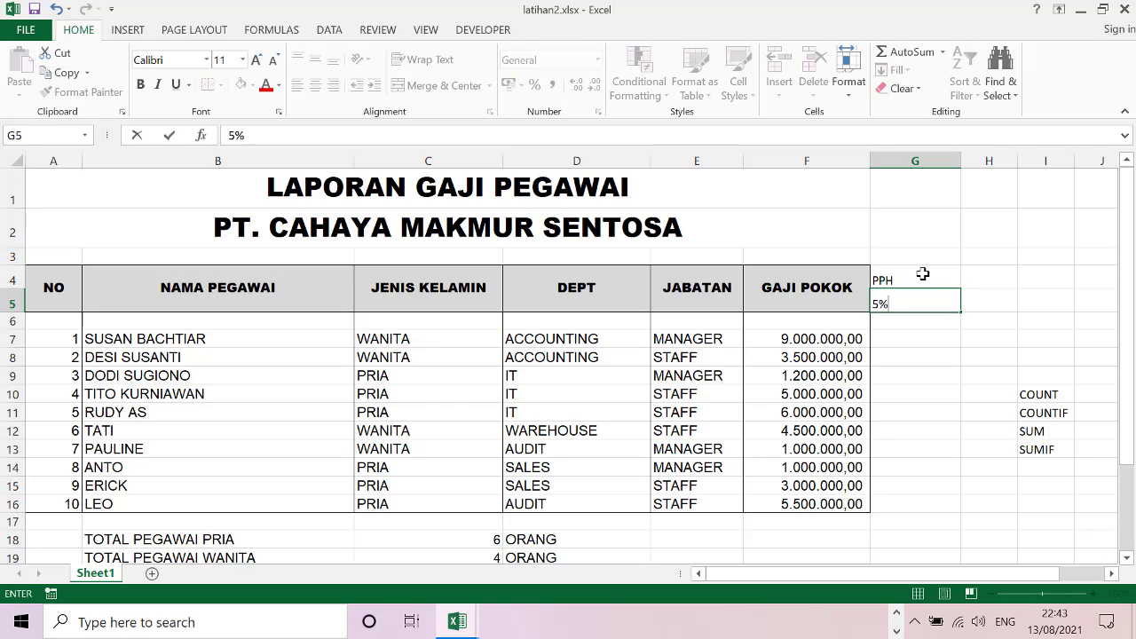
{"action": "key", "text": "Return"}
{"action": "key", "text": "Up"}
{"action": "key", "text": "Up"}
{"action": "key", "text": "Down"}
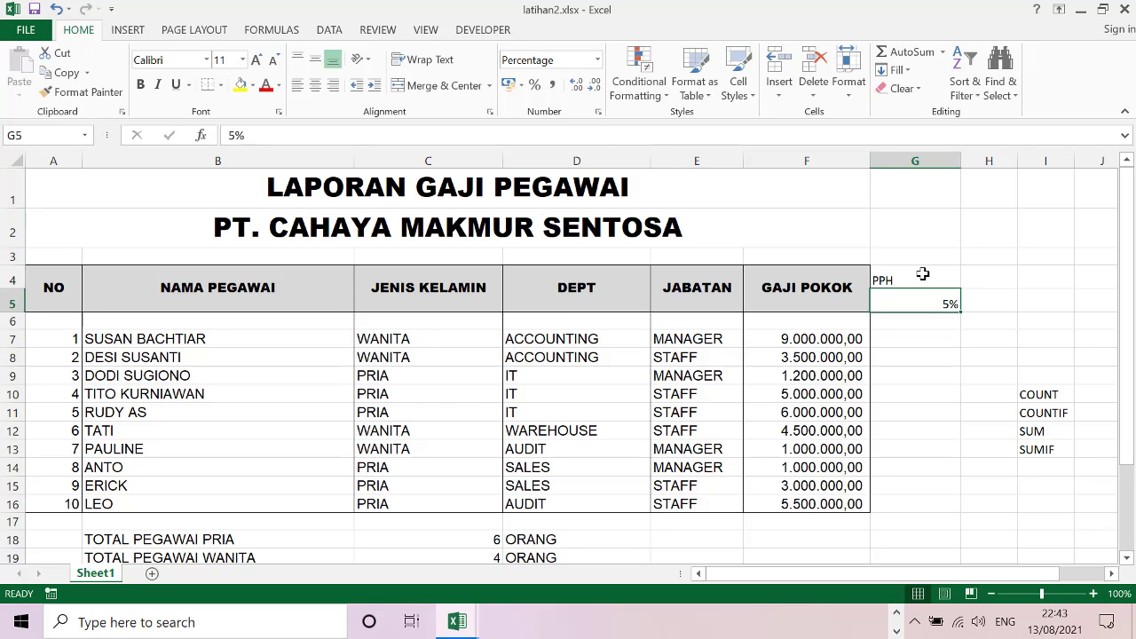
Step: Copy the GAJI POKOK heading's formatting into G4:G5
{"action": "left_click", "coordinate": [922, 274]}
{"action": "key", "text": "shift+Down"}
{"action": "key", "text": "shift+Down"}
{"action": "key", "text": "shift+Down"}
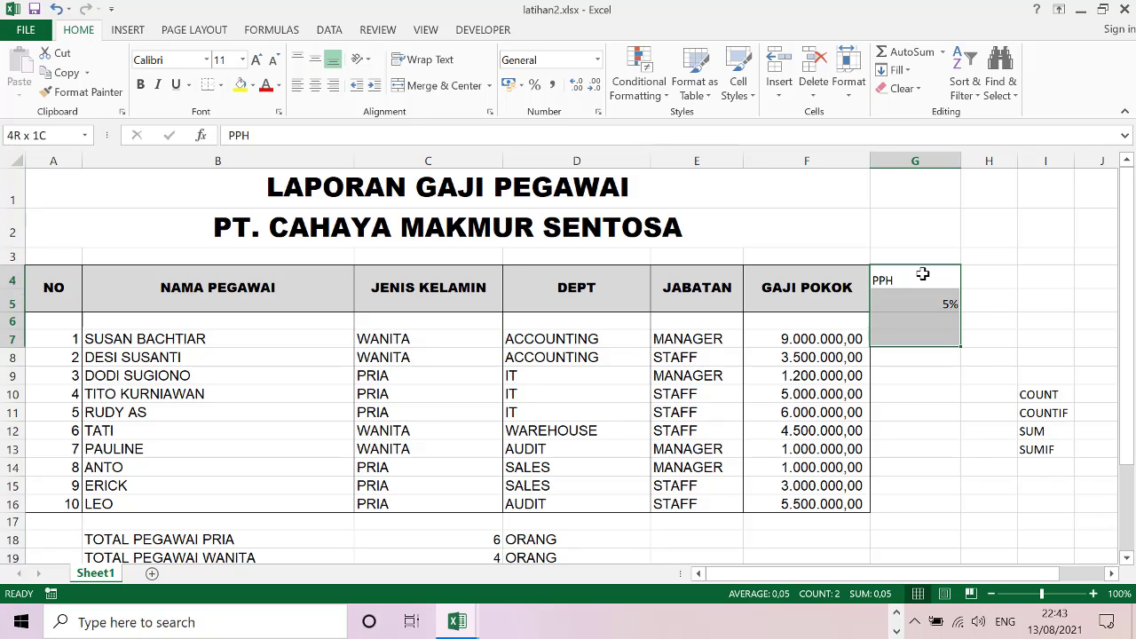
{"action": "key", "text": "shift+Down"}
{"action": "key", "text": "shift+Down"}
{"action": "key", "text": "shift+Down"}
{"action": "key", "text": "shift+Down"}
{"action": "key", "text": "shift+Up"}
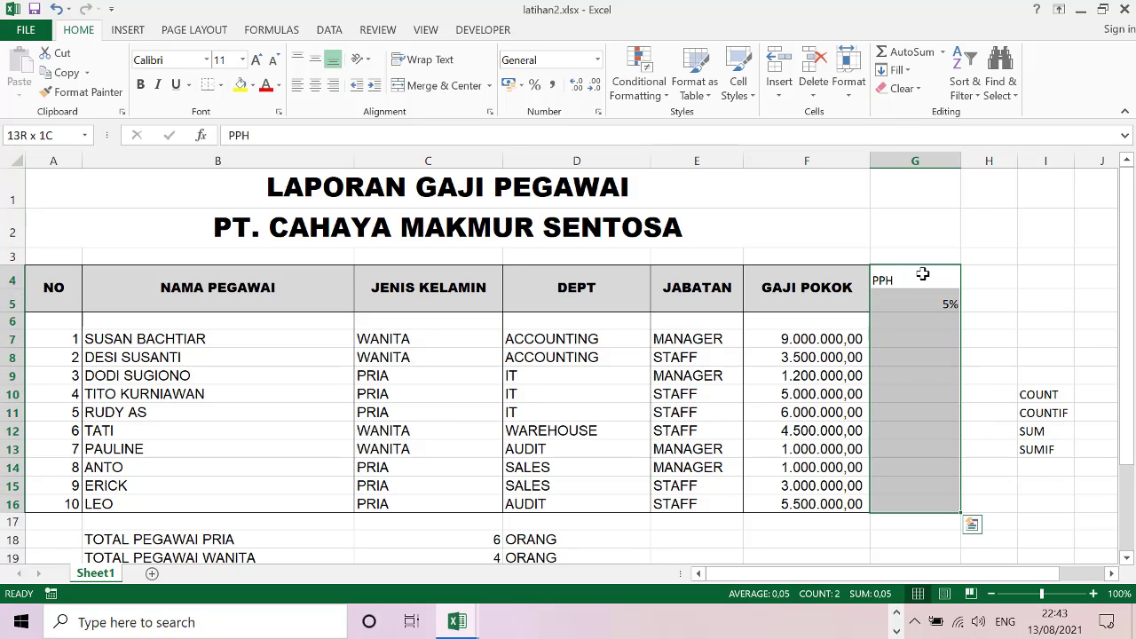
{"action": "key", "text": "Left"}
{"action": "key", "text": "ctrl+c"}
{"action": "key", "text": "Right"}
{"action": "key", "text": "Return"}
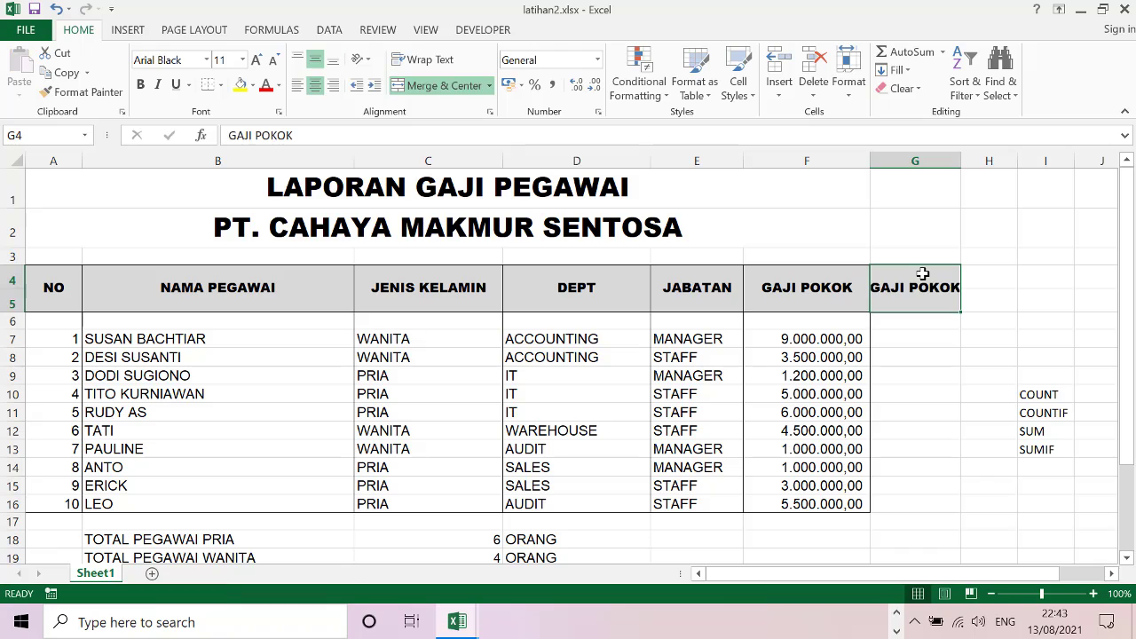
Step: Rename the G4 heading to PPH 5%
{"action": "double_click", "coordinate": [916, 289]}
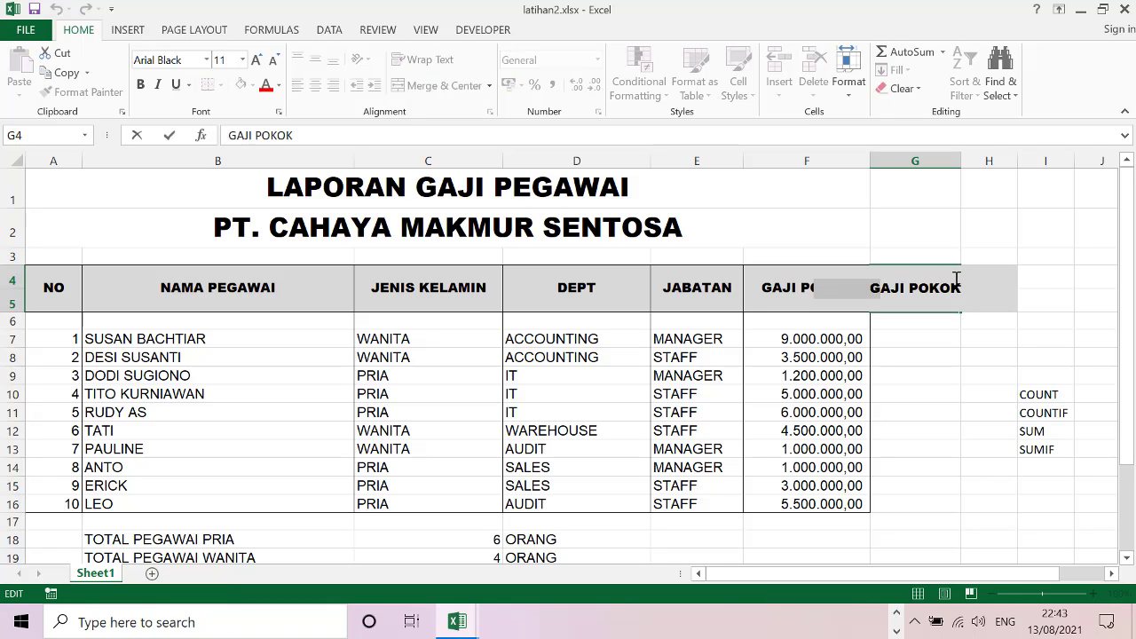
{"action": "triple_click", "coordinate": [958, 282]}
{"action": "type", "text": "G"}
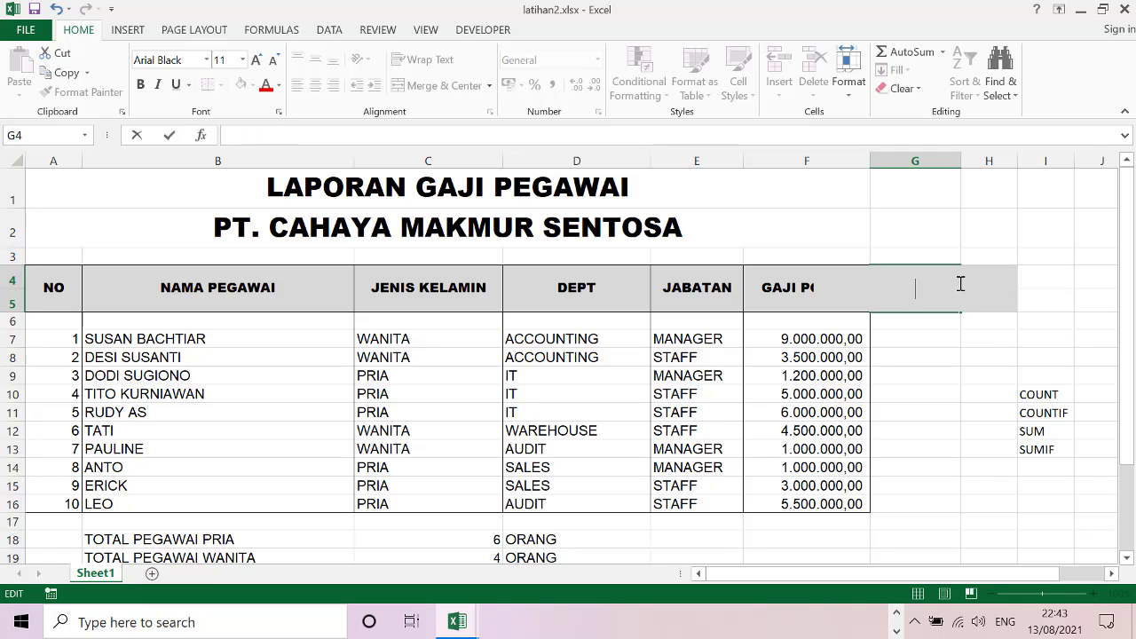
{"action": "type", "text": "PPH 5%"}
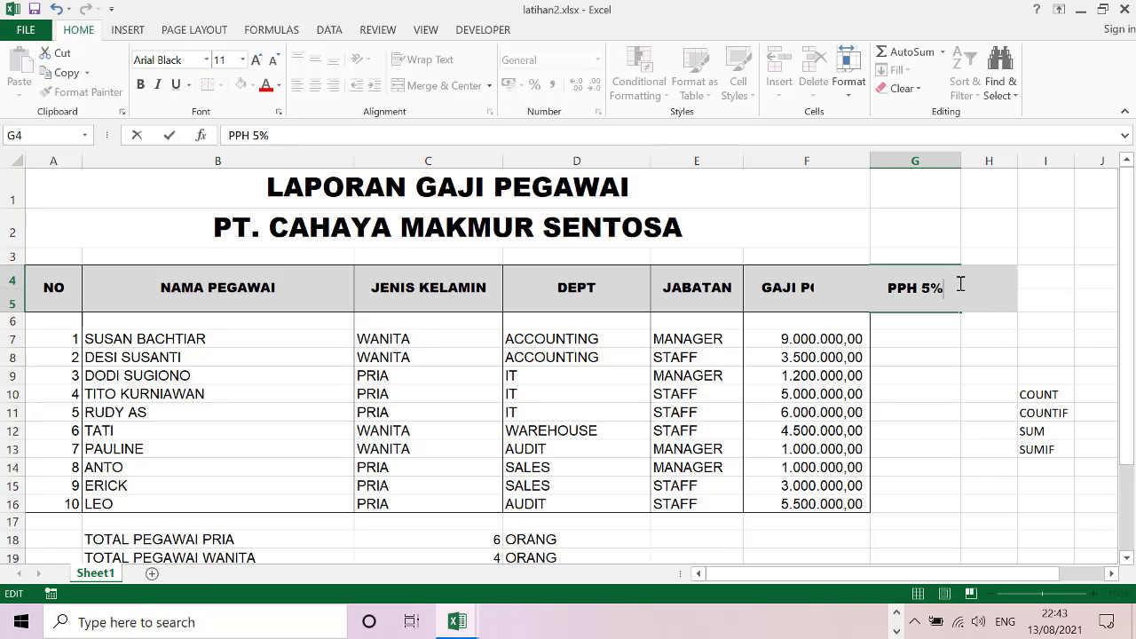
{"action": "key", "text": "Return"}
{"action": "key", "text": "Down"}
{"action": "key", "text": "Down"}
{"action": "key", "text": "Up"}
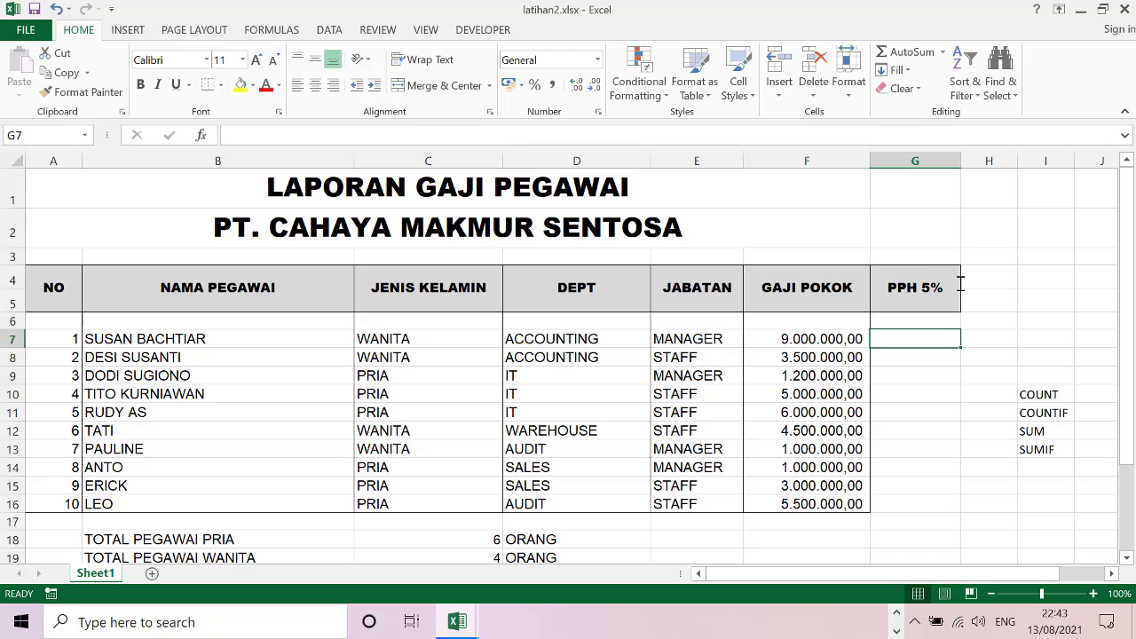
{"action": "key", "text": "Up"}
Step: Add side borders to G6:G16 through Format Cells and widen column G slightly
{"action": "key", "text": "shift+Down"}
{"action": "key", "text": "shift+Down"}
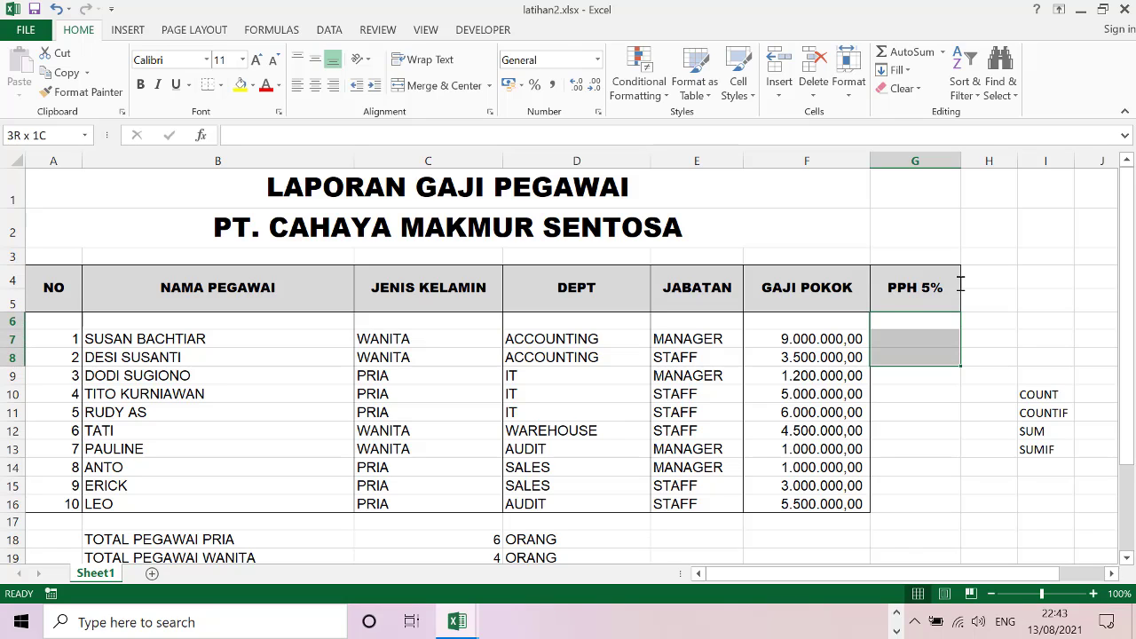
{"action": "key", "text": "shift+Down"}
{"action": "key", "text": "shift+Down"}
{"action": "key", "text": "shift+Down"}
{"action": "key", "text": "shift+Down"}
{"action": "key", "text": "shift+Down"}
{"action": "key", "text": "shift+Down"}
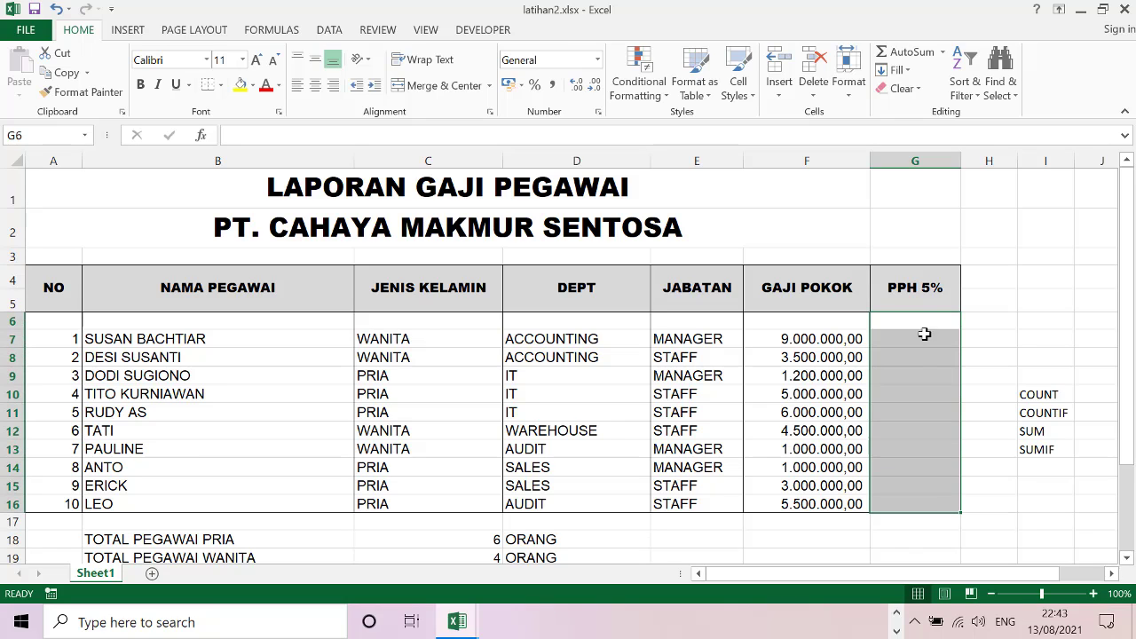
{"action": "right_click", "coordinate": [927, 343]}
{"action": "left_click", "coordinate": [976, 525]}
{"action": "left_click", "coordinate": [870, 213]}
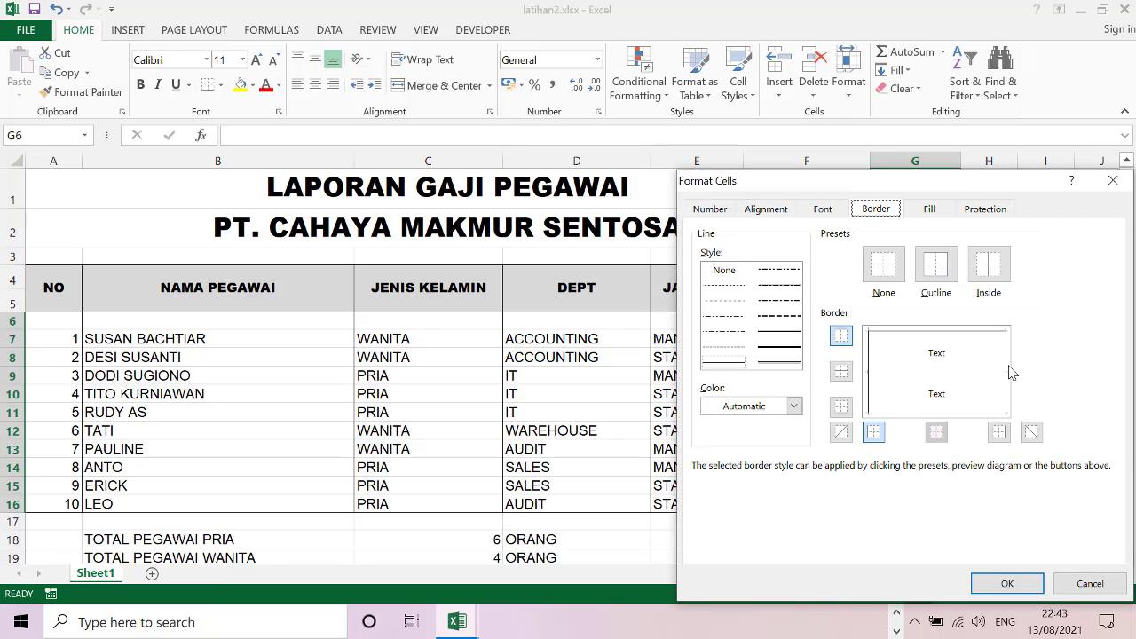
{"action": "left_click", "coordinate": [994, 584]}
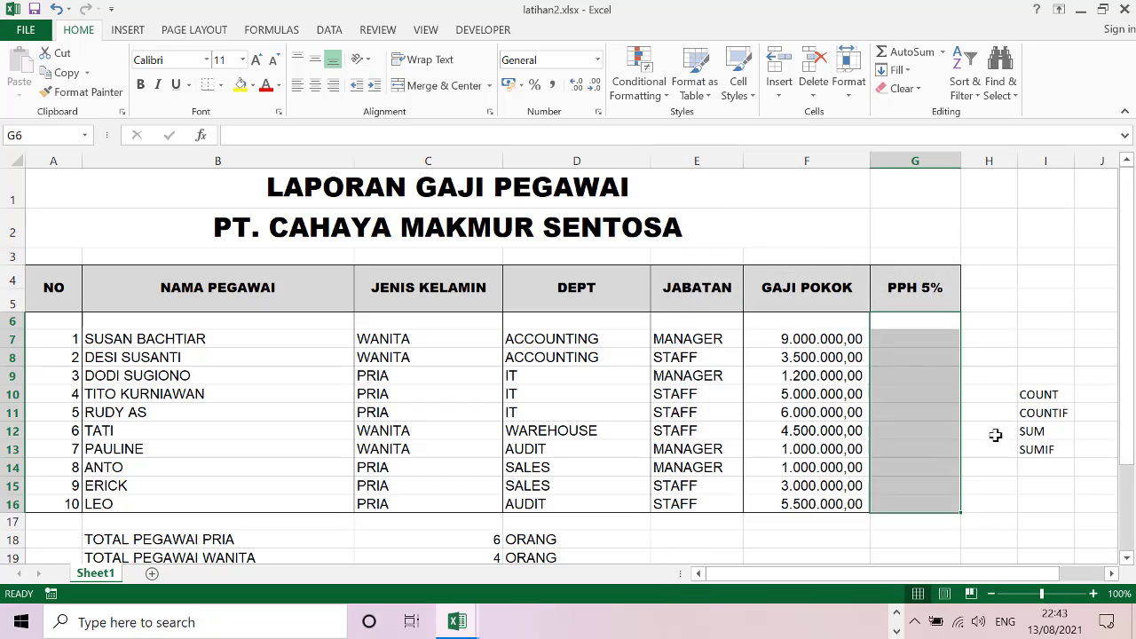
{"action": "left_click", "coordinate": [996, 435]}
{"action": "left_click_drag", "start_coordinate": [960, 161], "coordinate": [969, 160]}
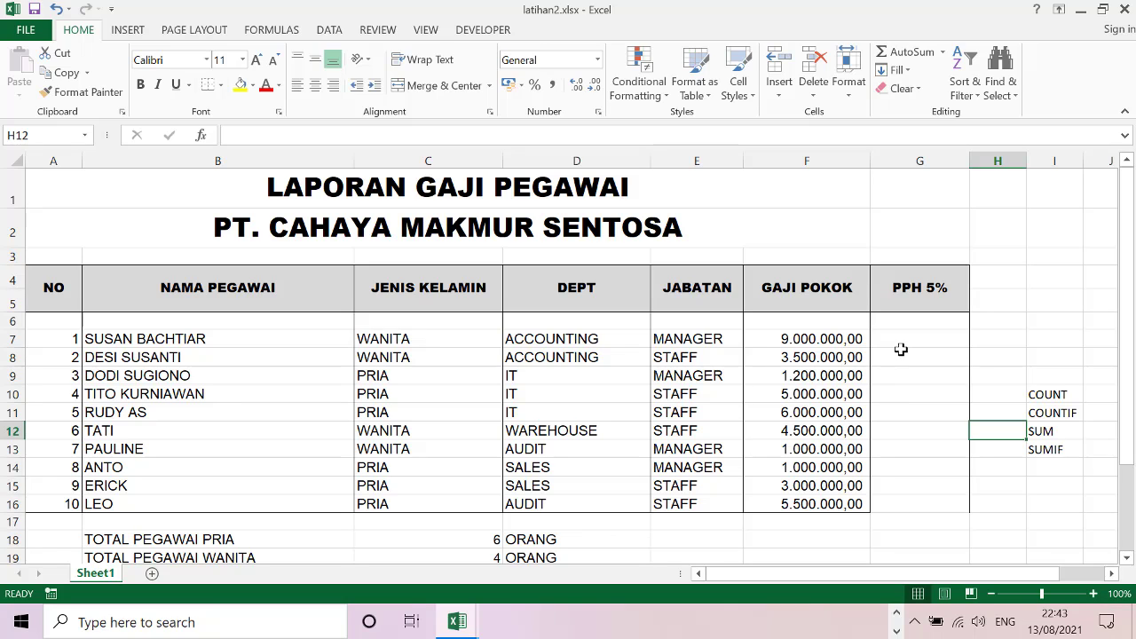
{"action": "left_click", "coordinate": [927, 335]}
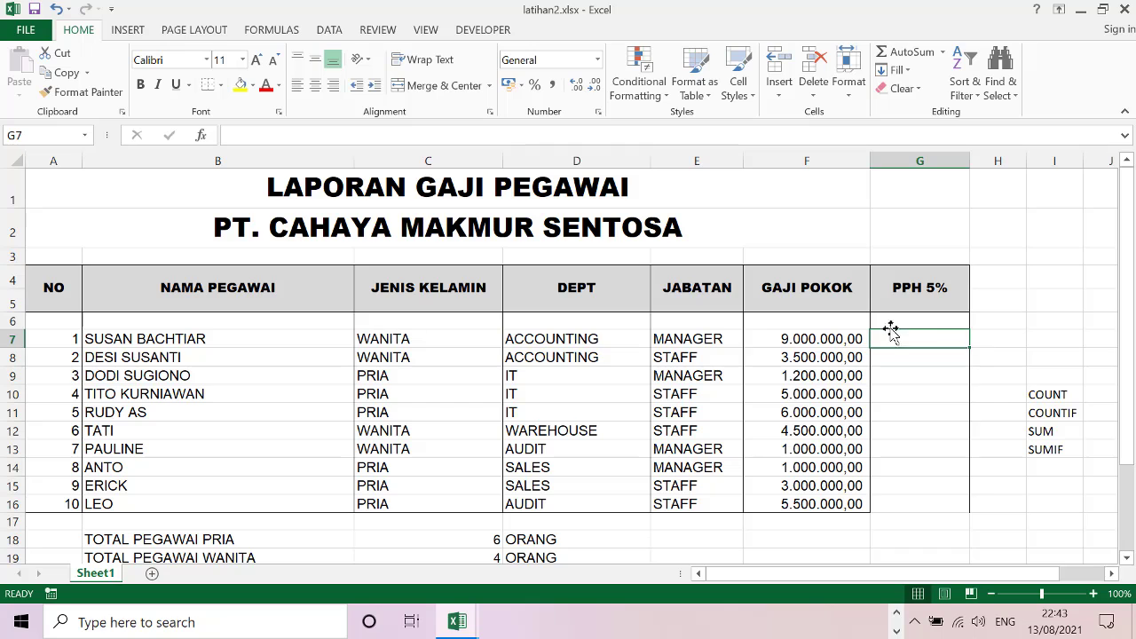
Step: Enter =5%*F7 in G7 to compute the first PPH 5% tax, 450.000,00
{"action": "left_click", "coordinate": [272, 29]}
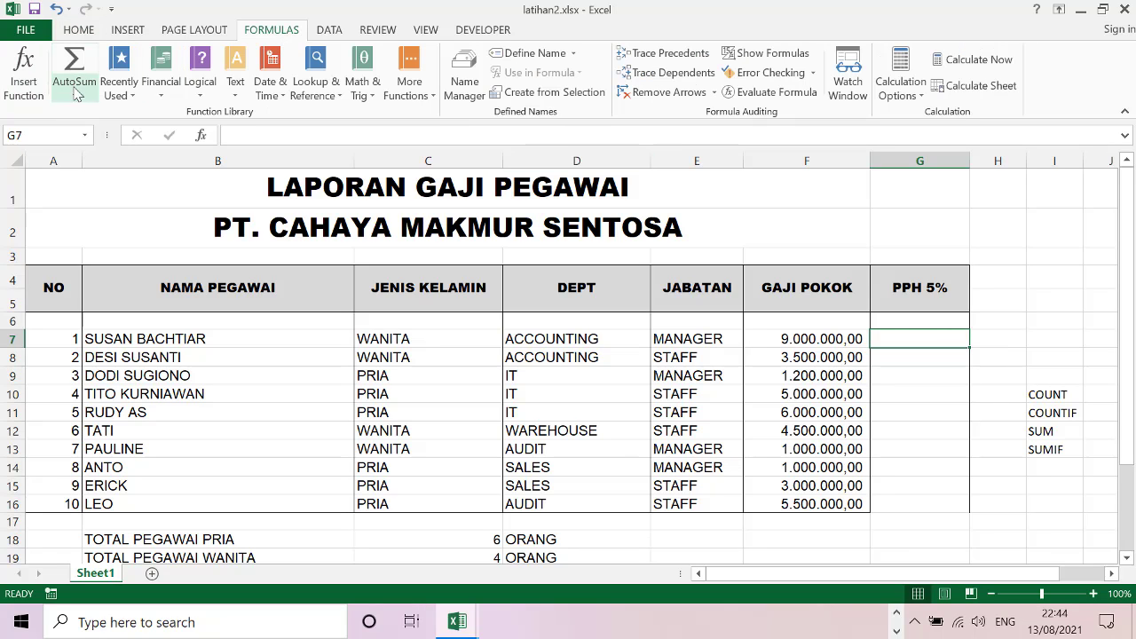
{"action": "left_click", "coordinate": [39, 95]}
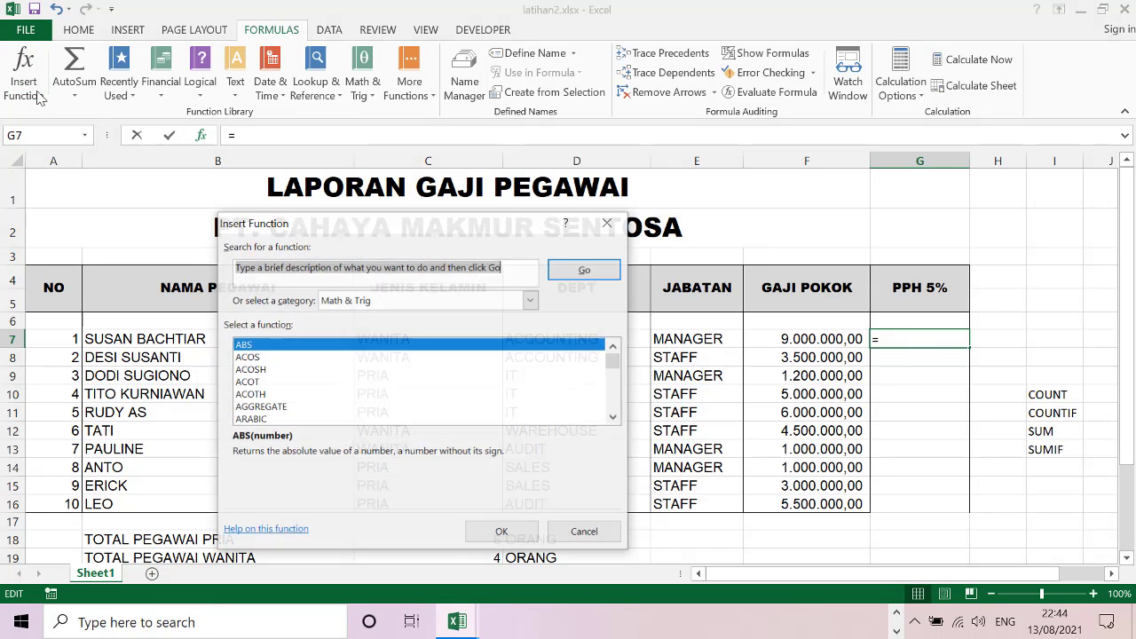
{"action": "left_click", "coordinate": [568, 532]}
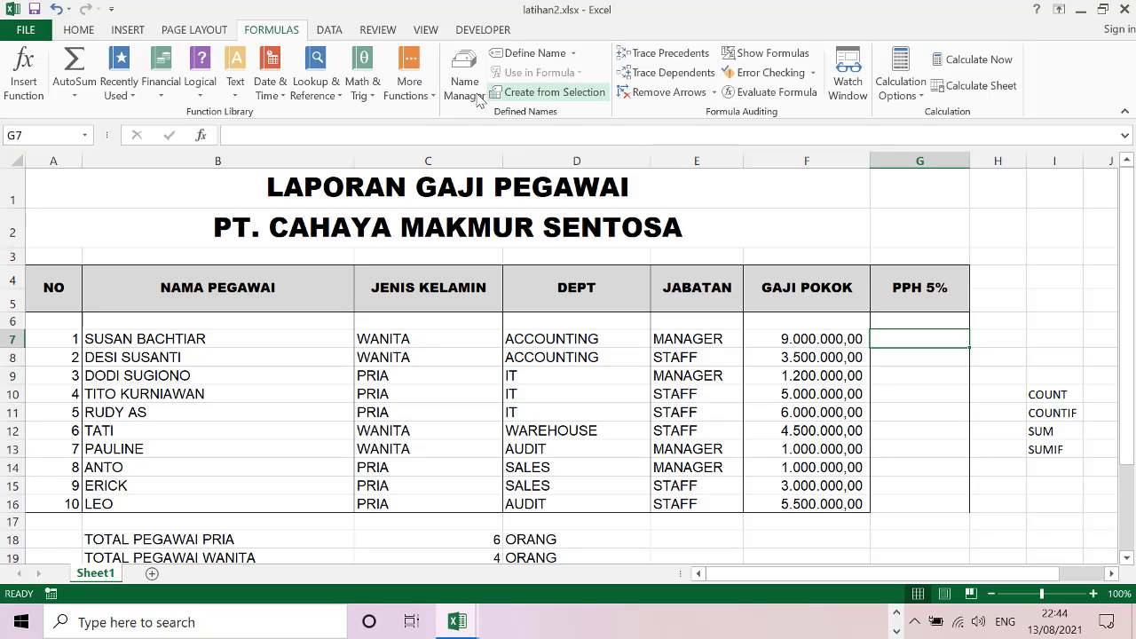
{"action": "left_click", "coordinate": [426, 102]}
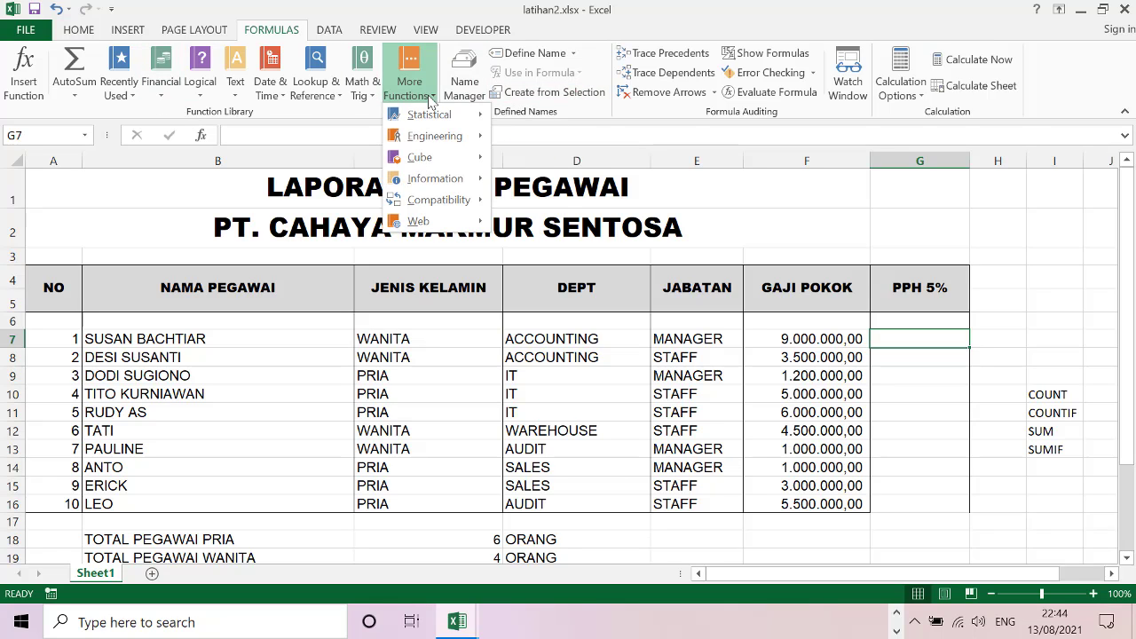
{"action": "left_click", "coordinate": [600, 9]}
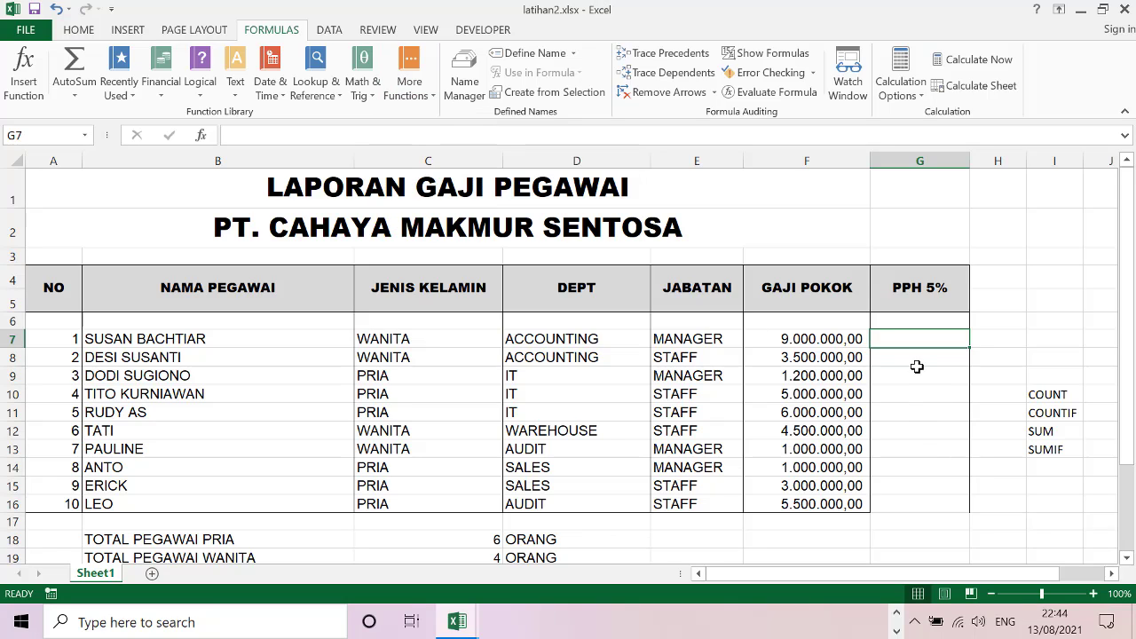
{"action": "type", "text": "="}
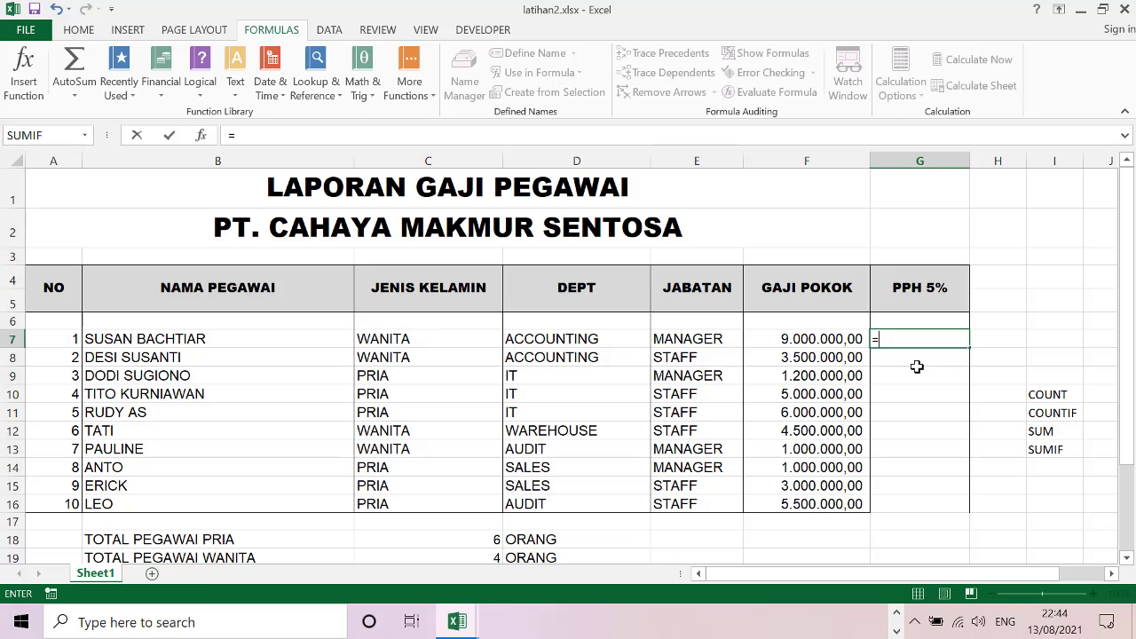
{"action": "type", "text": "5%*"}
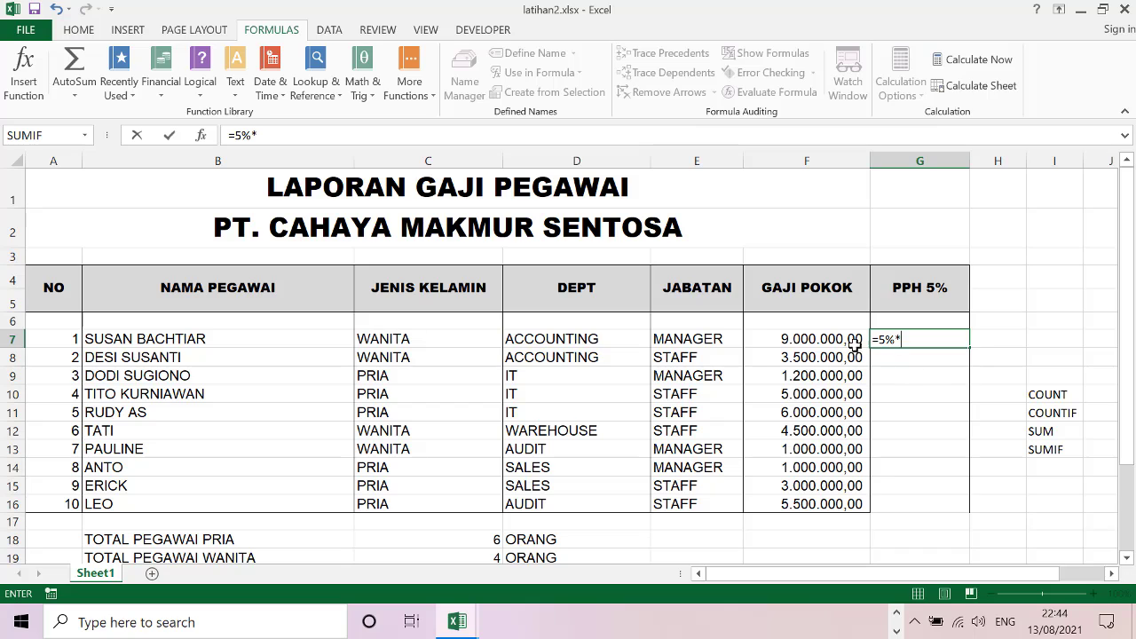
{"action": "left_click", "coordinate": [839, 339]}
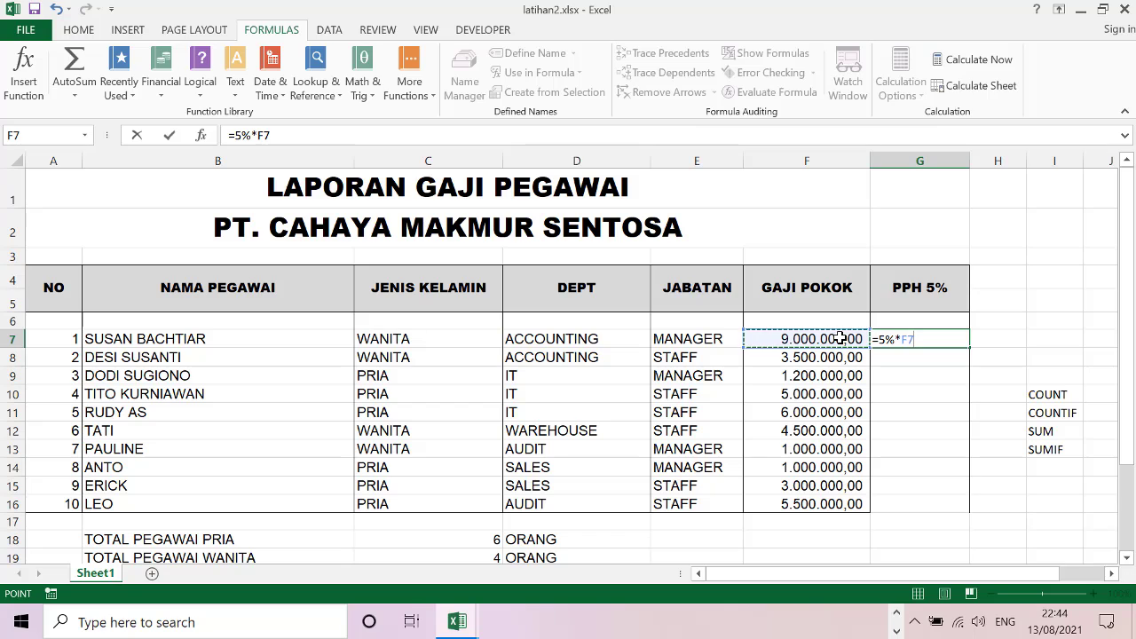
{"action": "key", "text": "ctrl+Return"}
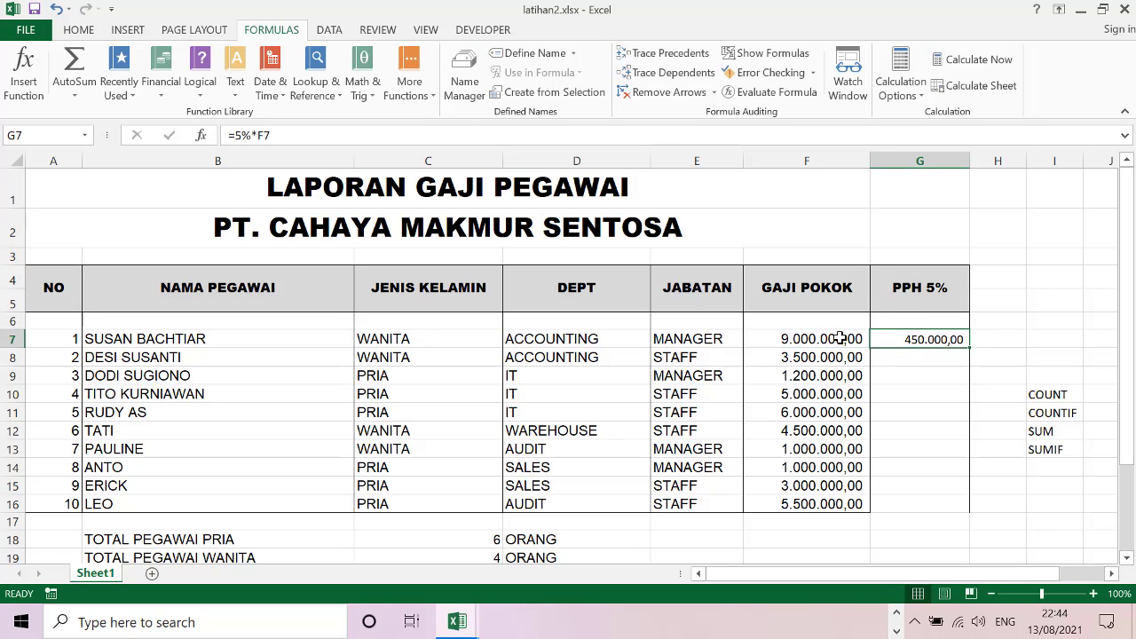
Step: Try copying the G7 and F7 cells, cancelling both copies
{"action": "key", "text": "ctrl+c"}
{"action": "key", "text": "Down"}
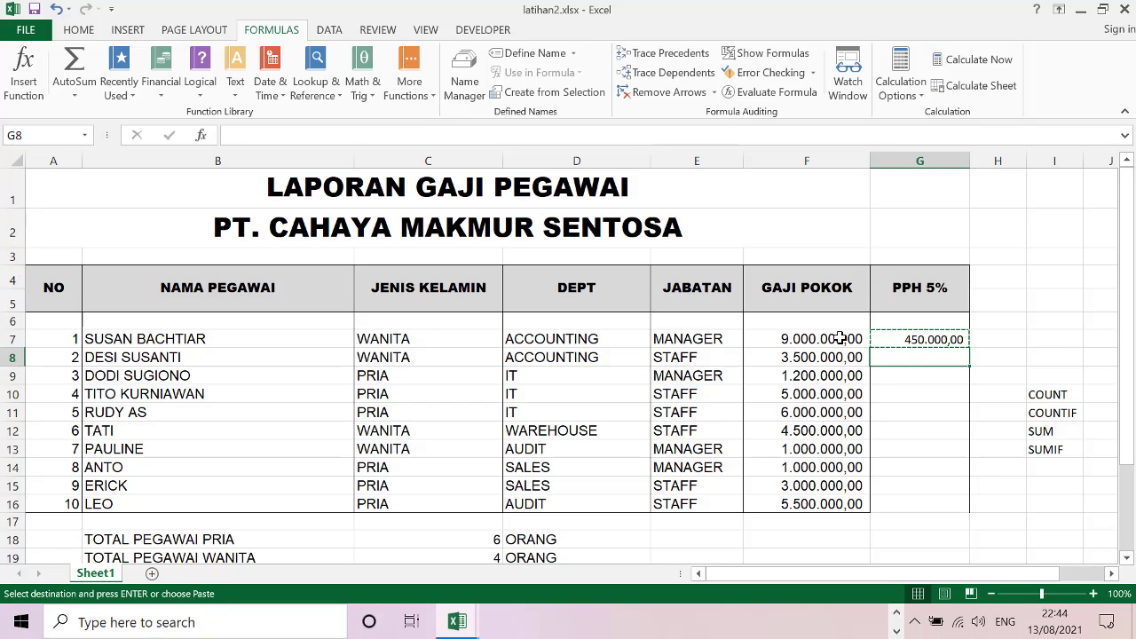
{"action": "key", "text": "Escape"}
{"action": "left_click", "coordinate": [840, 338]}
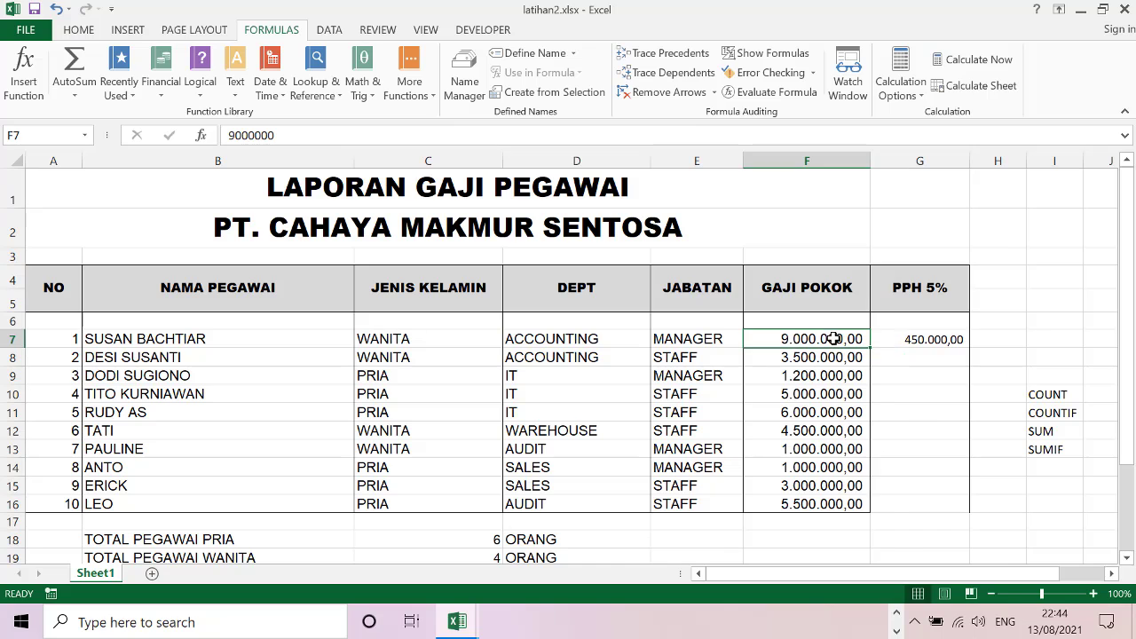
{"action": "right_click", "coordinate": [841, 335]}
{"action": "left_click", "coordinate": [872, 282]}
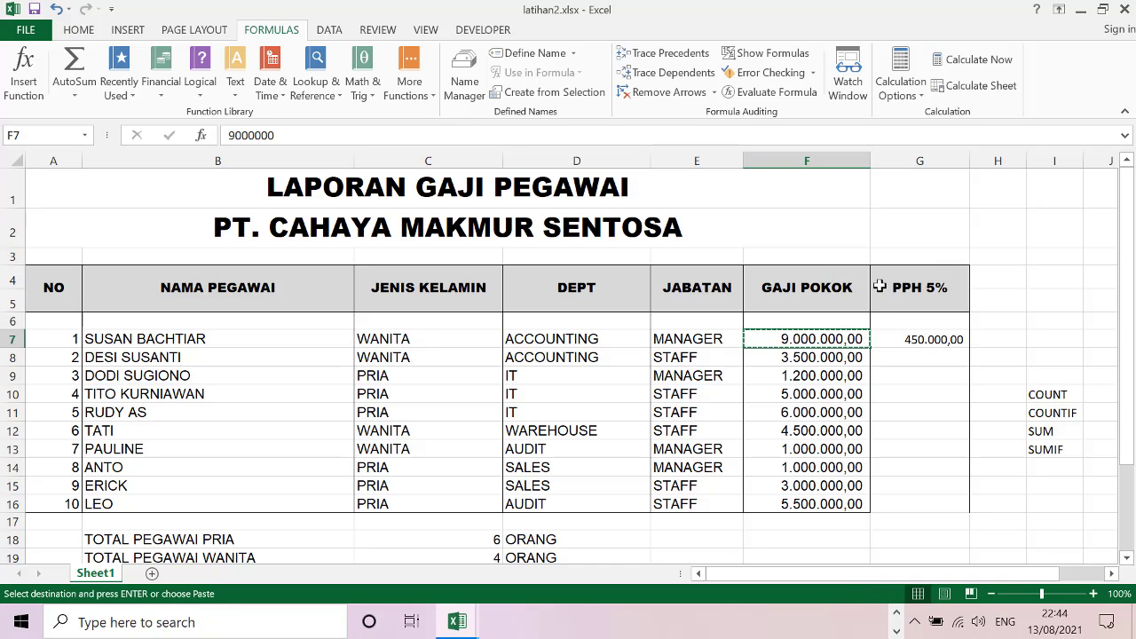
{"action": "key", "text": "Escape"}
{"action": "left_click", "coordinate": [915, 336]}
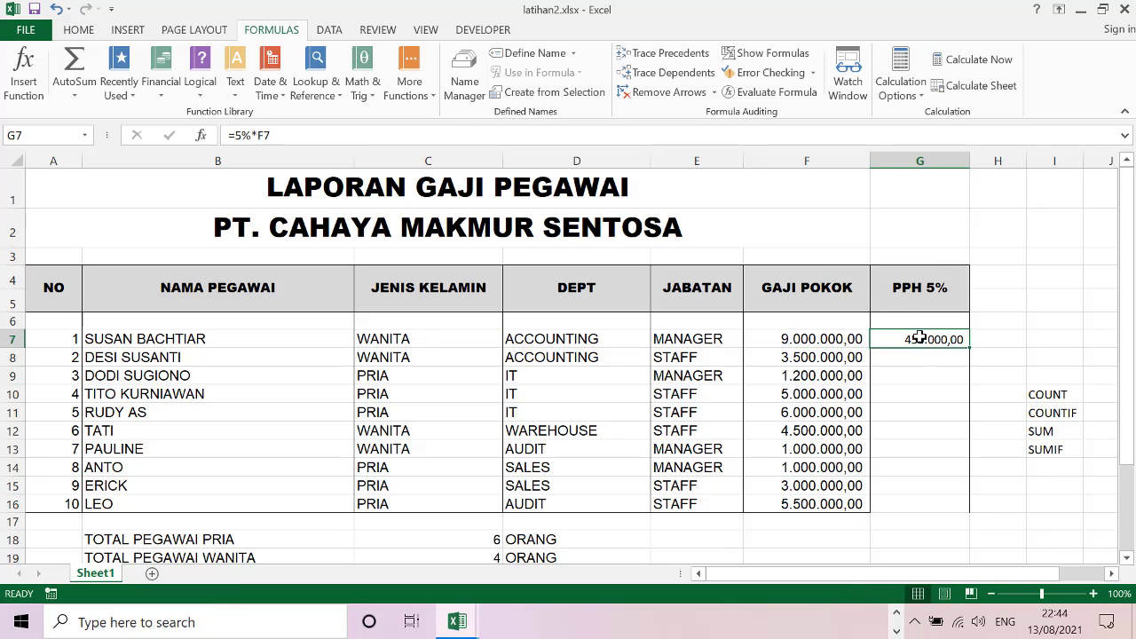
Step: Paste the G7 tax formula into G8:G16 and check =5%*F8 in G8
{"action": "left_click", "coordinate": [78, 29]}
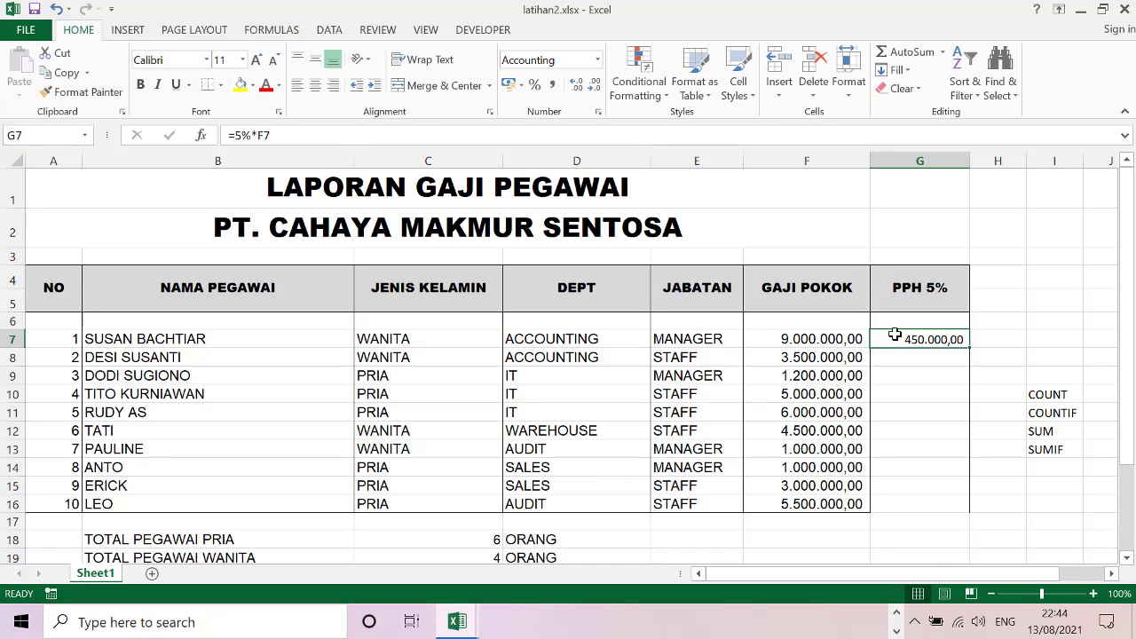
{"action": "right_click", "coordinate": [894, 335]}
{"action": "left_click", "coordinate": [923, 282]}
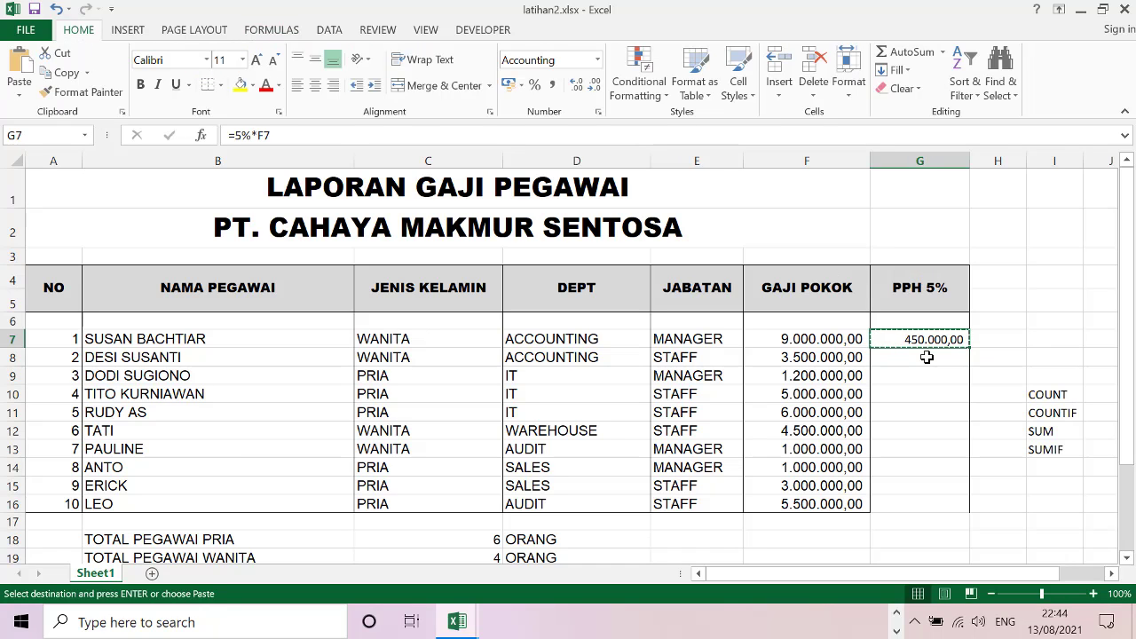
{"action": "left_click_drag", "start_coordinate": [925, 356], "coordinate": [929, 502]}
{"action": "right_click", "coordinate": [928, 500]}
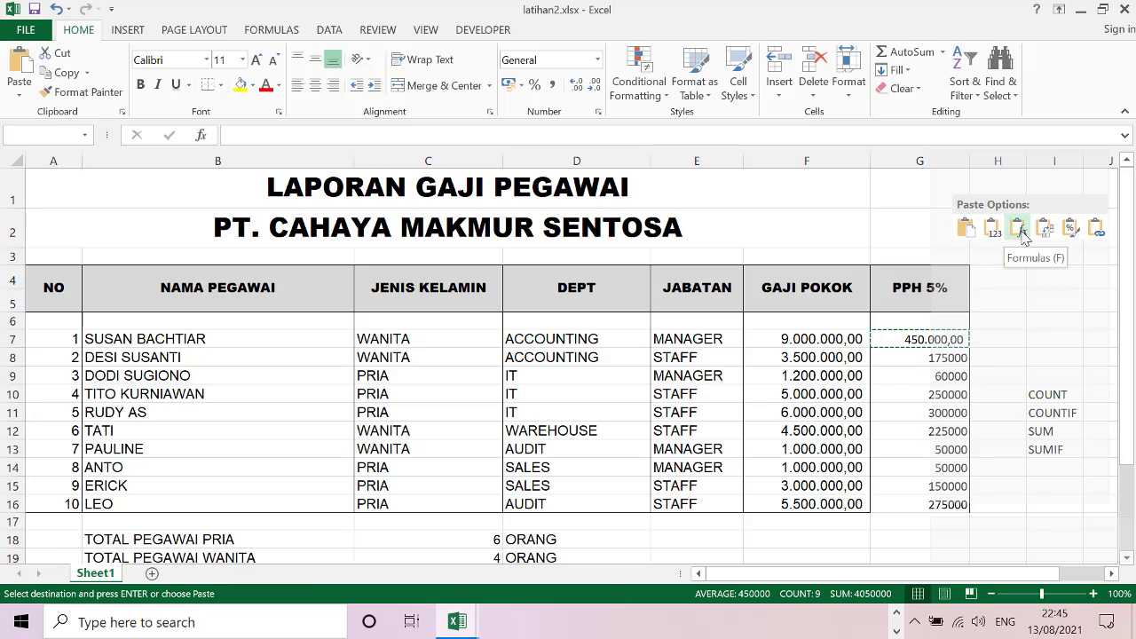
{"action": "left_click", "coordinate": [965, 229]}
{"action": "left_click", "coordinate": [1049, 337]}
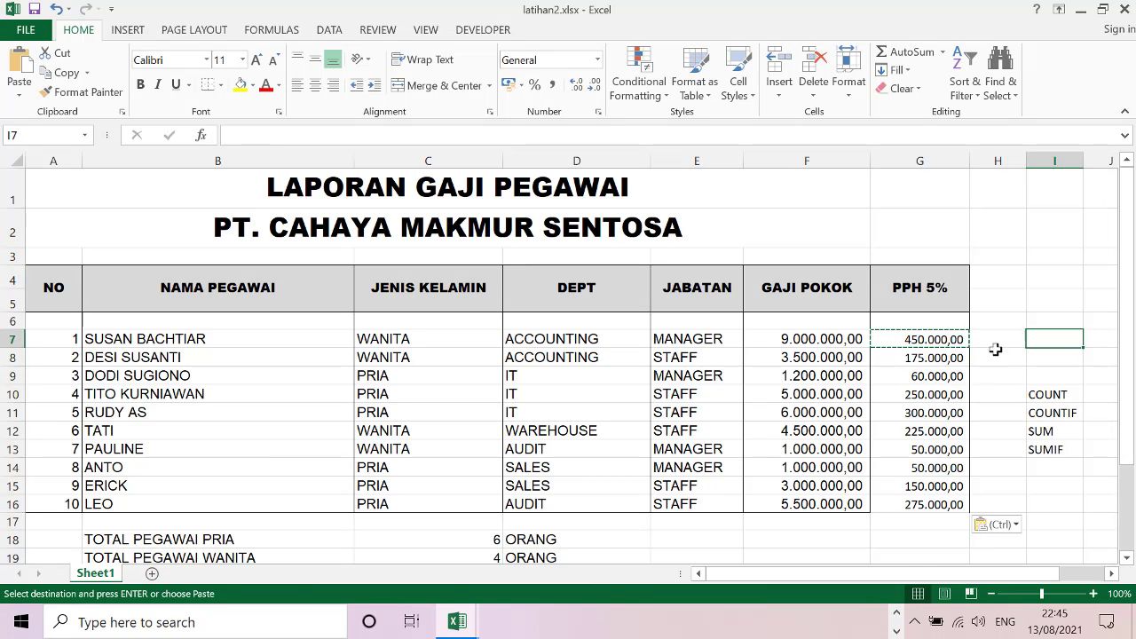
{"action": "double_click", "coordinate": [946, 356]}
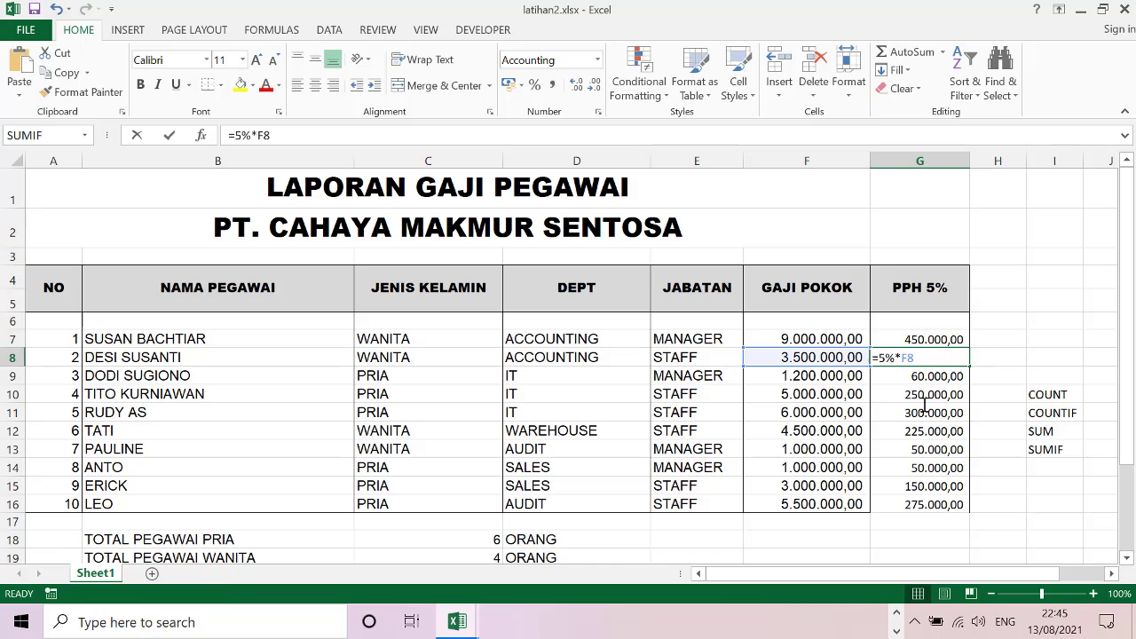
Step: Set the tax amounts in G7:G16 to Arial
{"action": "left_click", "coordinate": [1039, 318]}
{"action": "left_click_drag", "start_coordinate": [946, 339], "coordinate": [941, 504]}
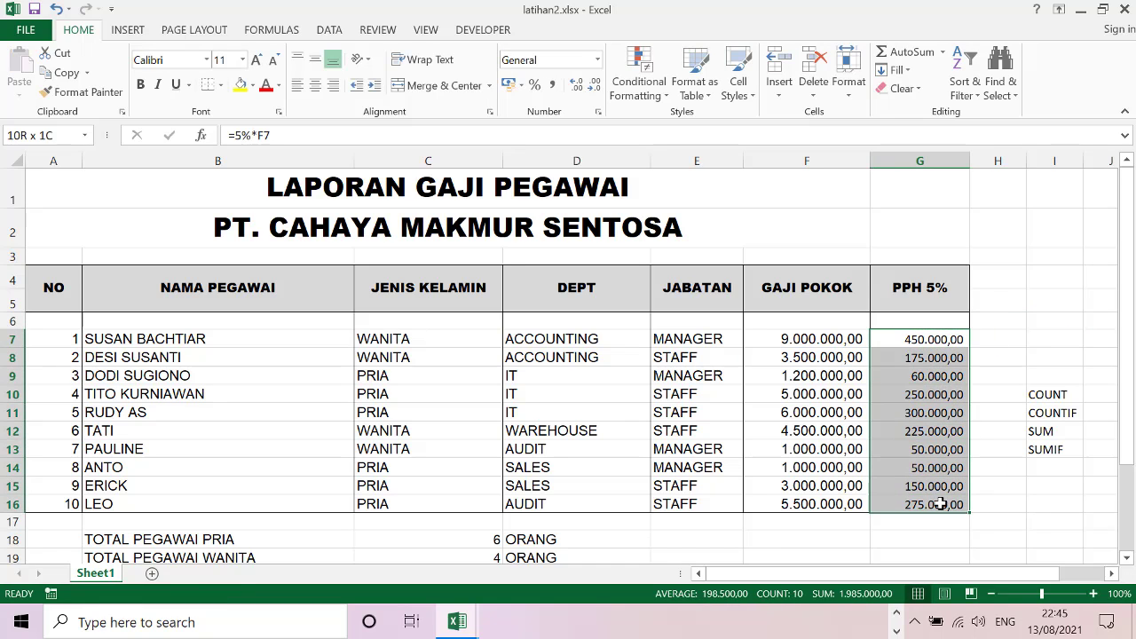
{"action": "left_click", "coordinate": [206, 59]}
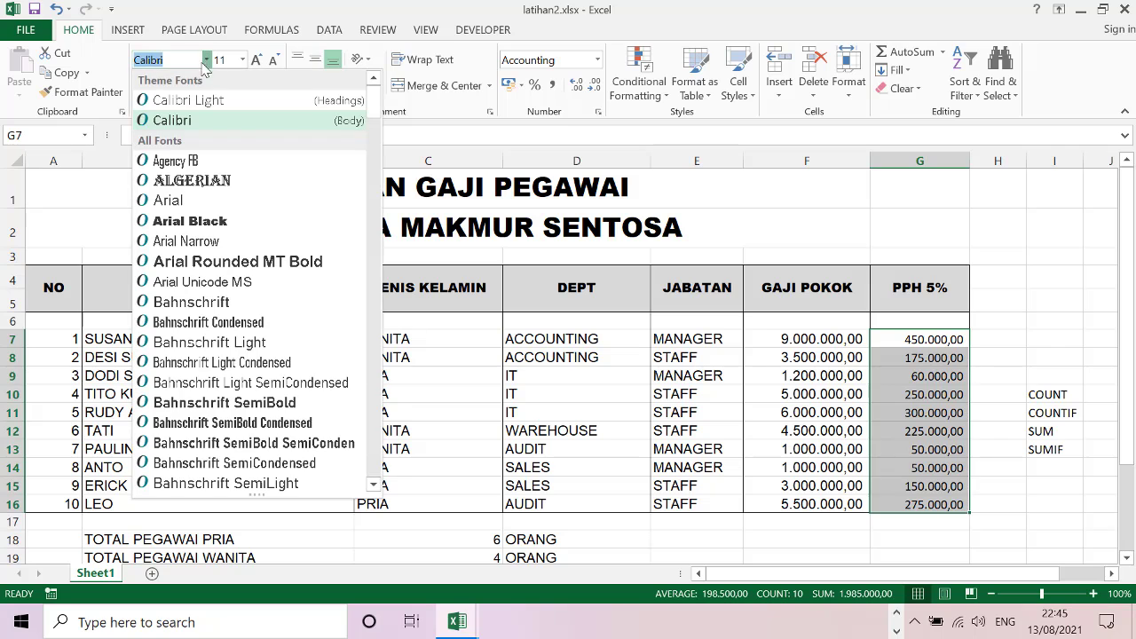
{"action": "left_click", "coordinate": [169, 201]}
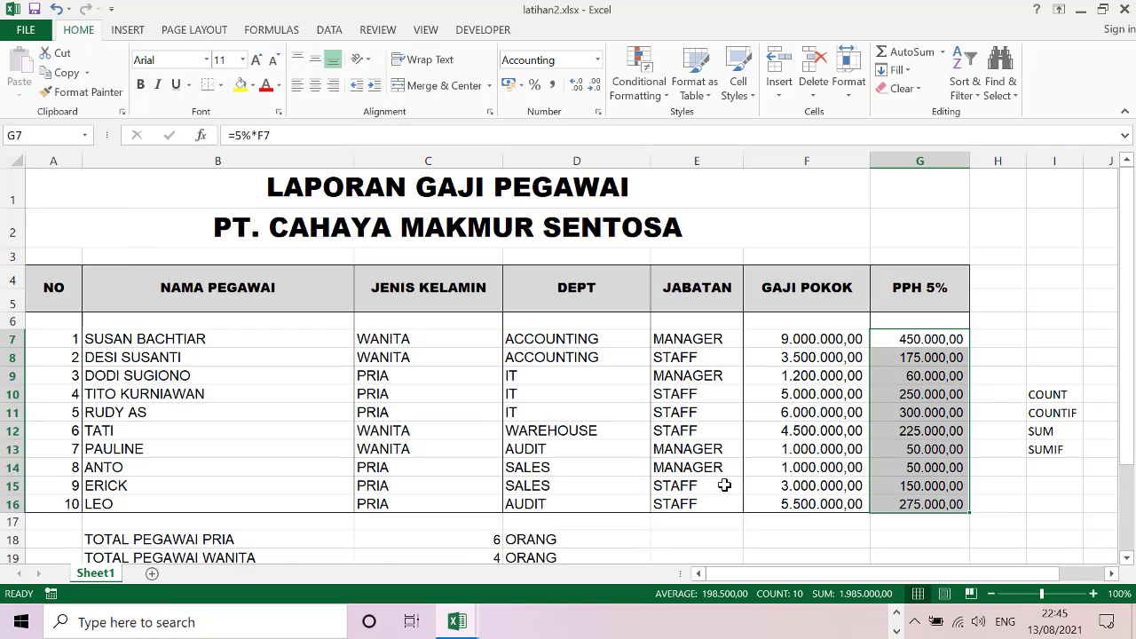
{"action": "left_click", "coordinate": [821, 467]}
Step: Clear the COUNT, COUNTIF, SUM and SUMIF notes from column I
{"action": "left_click_drag", "start_coordinate": [1043, 578], "coordinate": [1056, 541]}
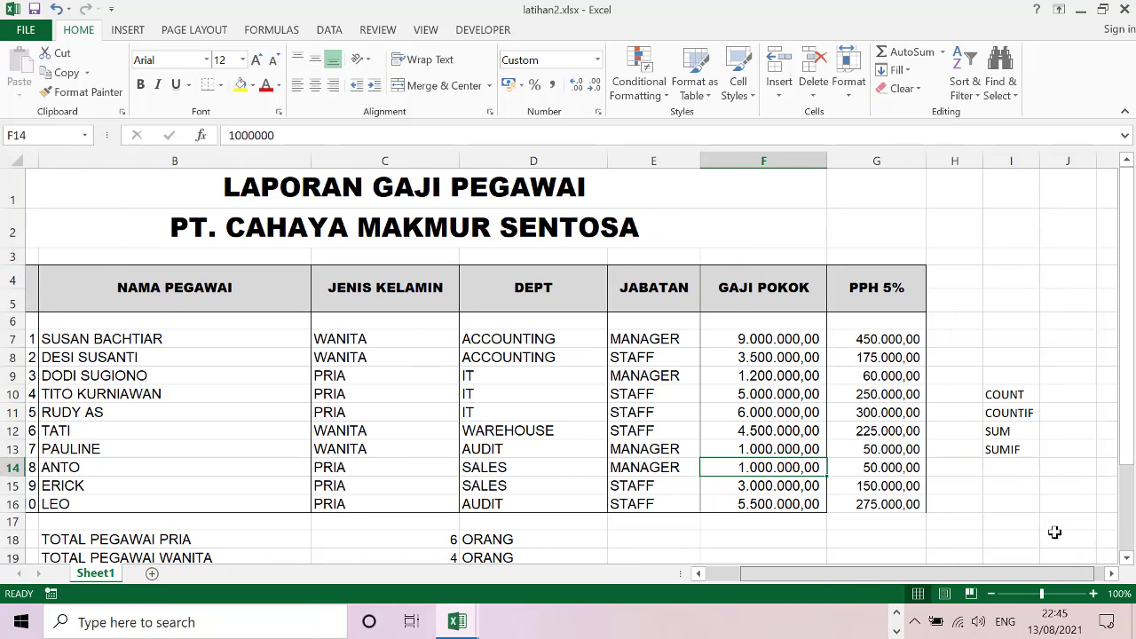
{"action": "left_click_drag", "start_coordinate": [987, 394], "coordinate": [1003, 457]}
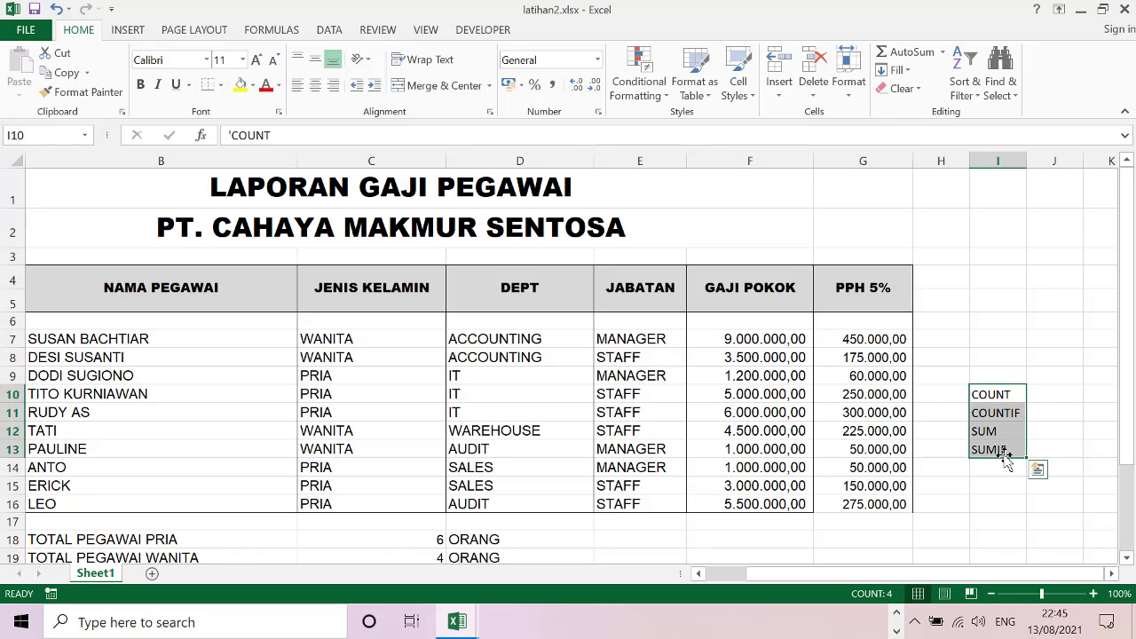
{"action": "key", "text": "Delete"}
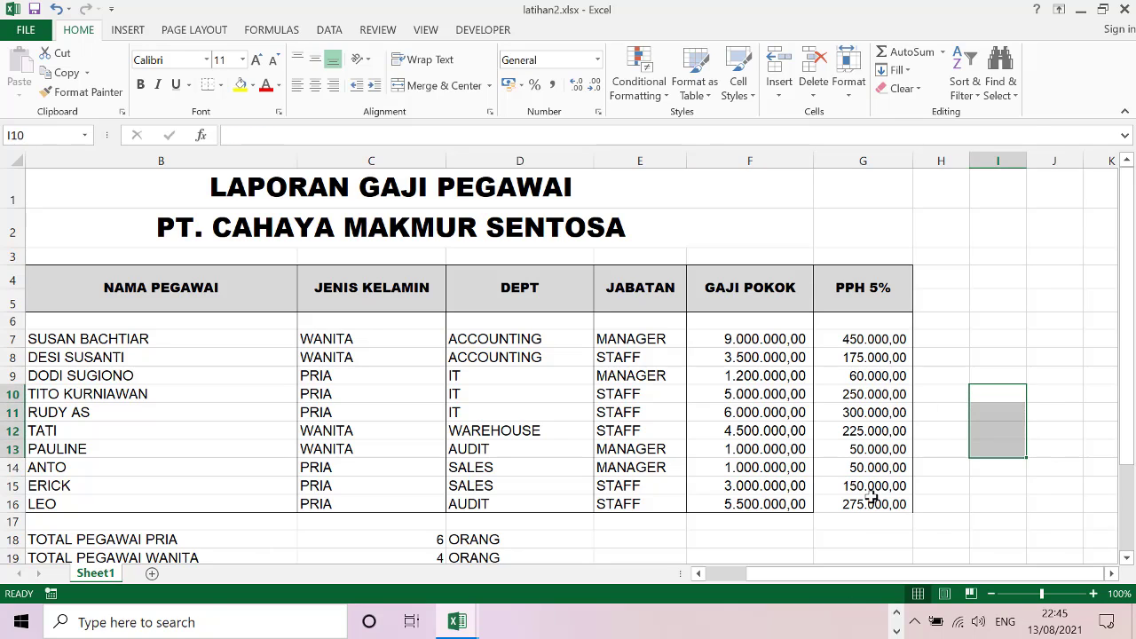
Step: Border the PPH 5% column cells and widen column H
{"action": "left_click", "coordinate": [872, 499]}
{"action": "right_click", "coordinate": [873, 499]}
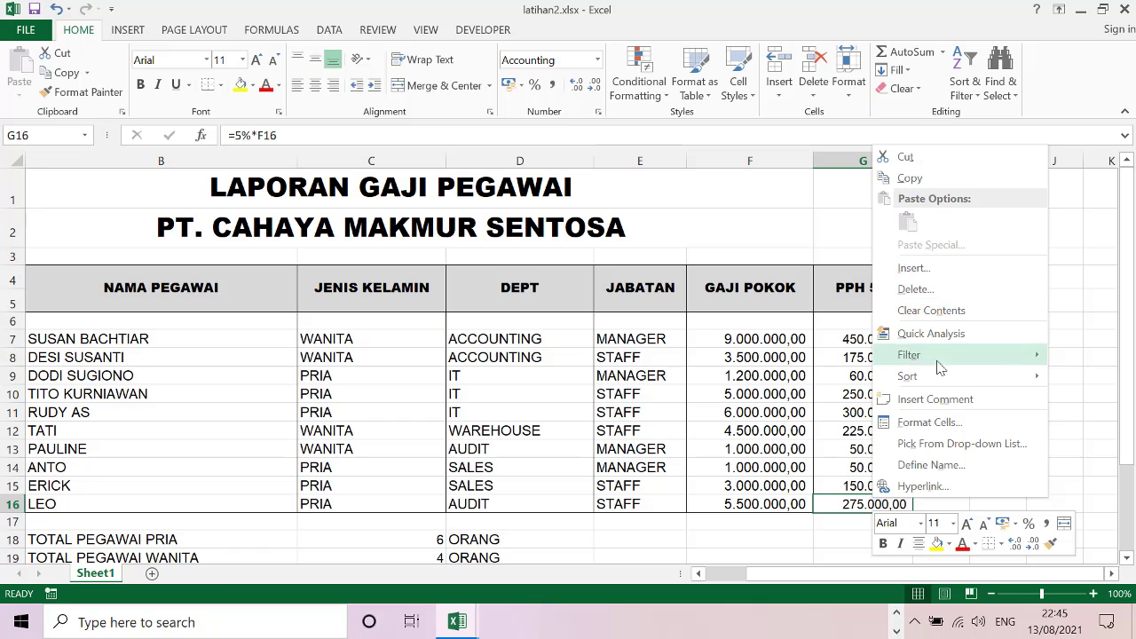
{"action": "left_click", "coordinate": [927, 422]}
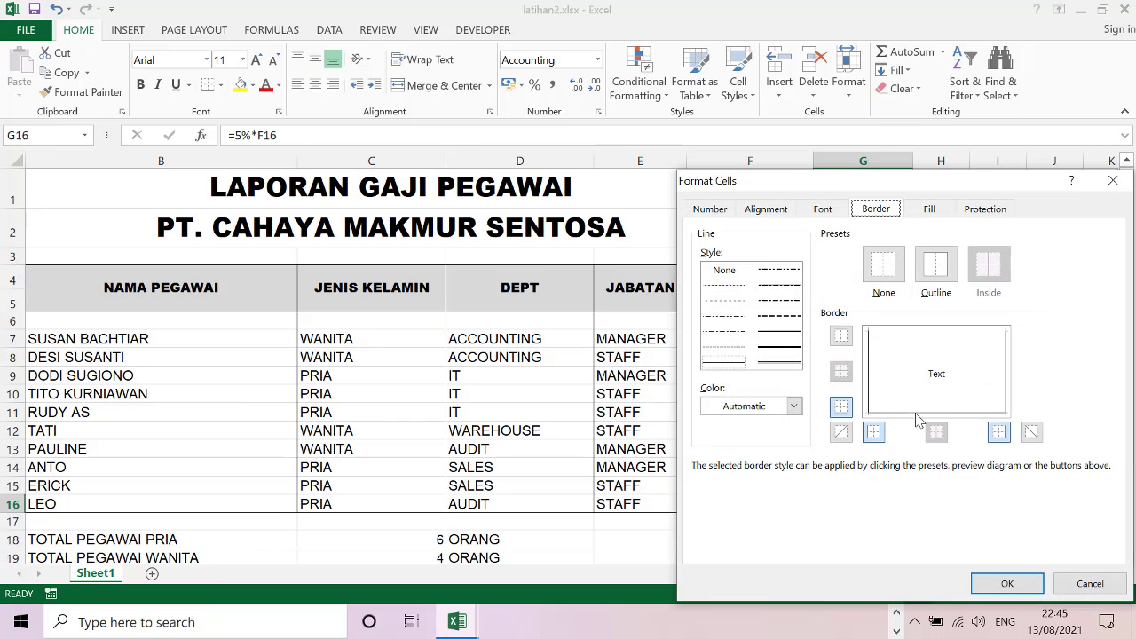
{"action": "left_click", "coordinate": [1010, 583]}
{"action": "left_click", "coordinate": [1008, 445]}
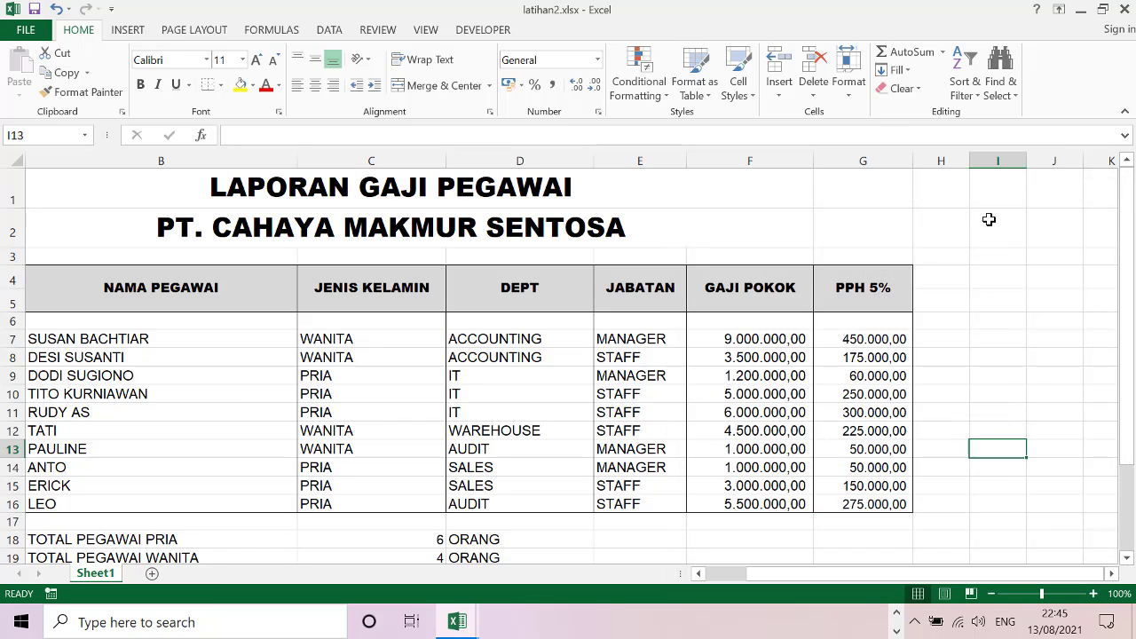
{"action": "left_click_drag", "start_coordinate": [972, 161], "coordinate": [1035, 162]}
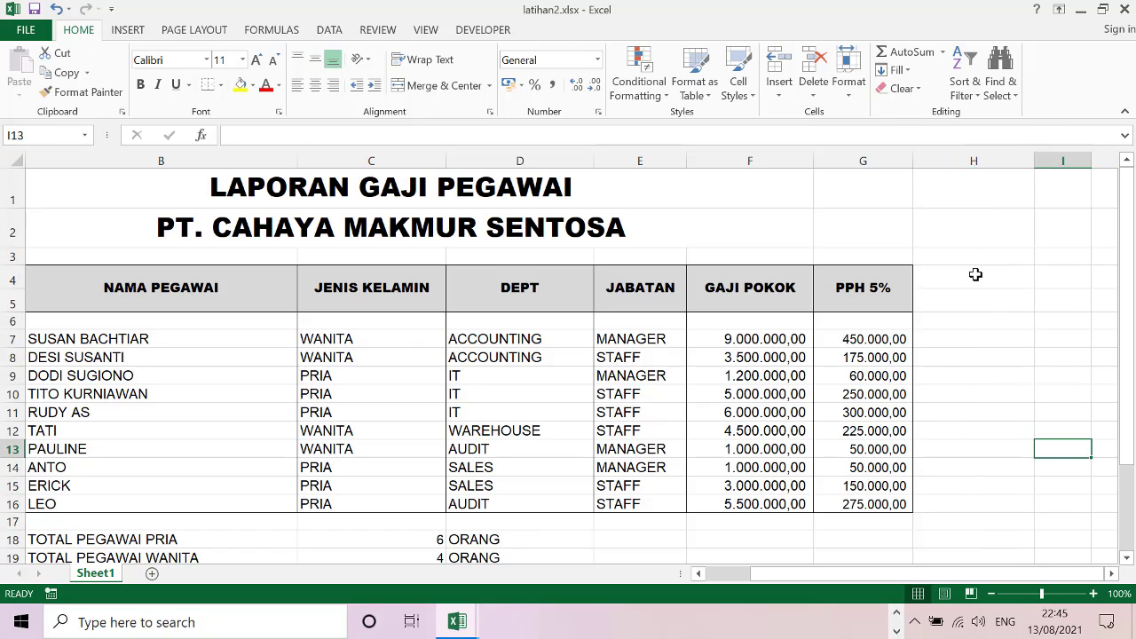
{"action": "left_click", "coordinate": [975, 275]}
Step: Copy the PPH 5% header into H4 and rename it GAJI BERSIH
{"action": "left_click", "coordinate": [874, 292]}
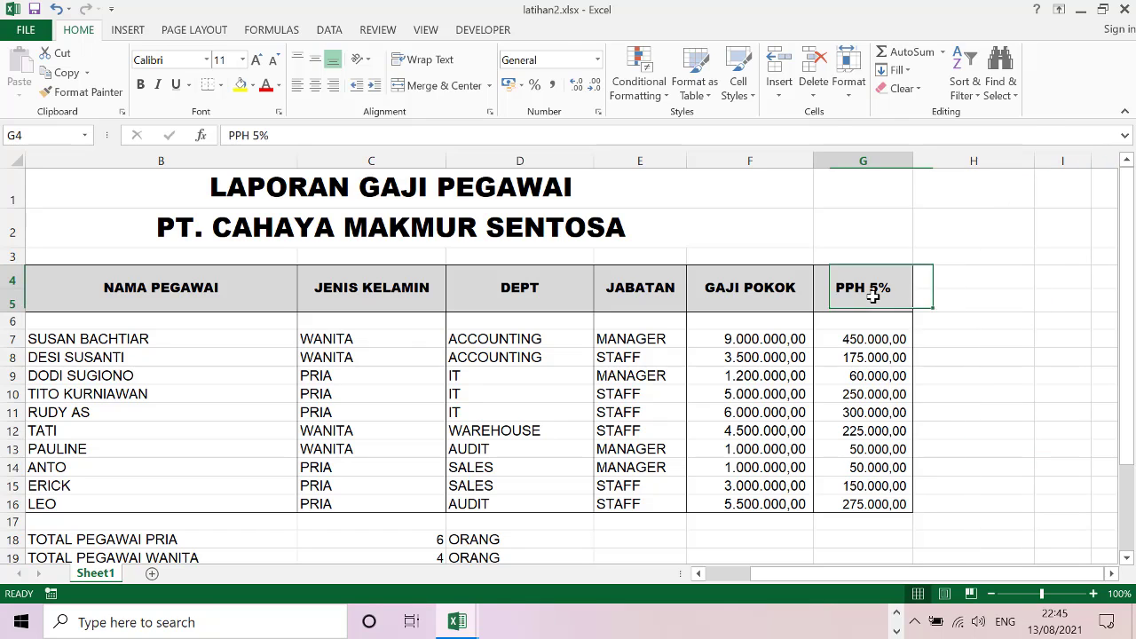
{"action": "key", "text": "ctrl+c"}
{"action": "left_click", "coordinate": [939, 274]}
{"action": "key", "text": "ctrl+v"}
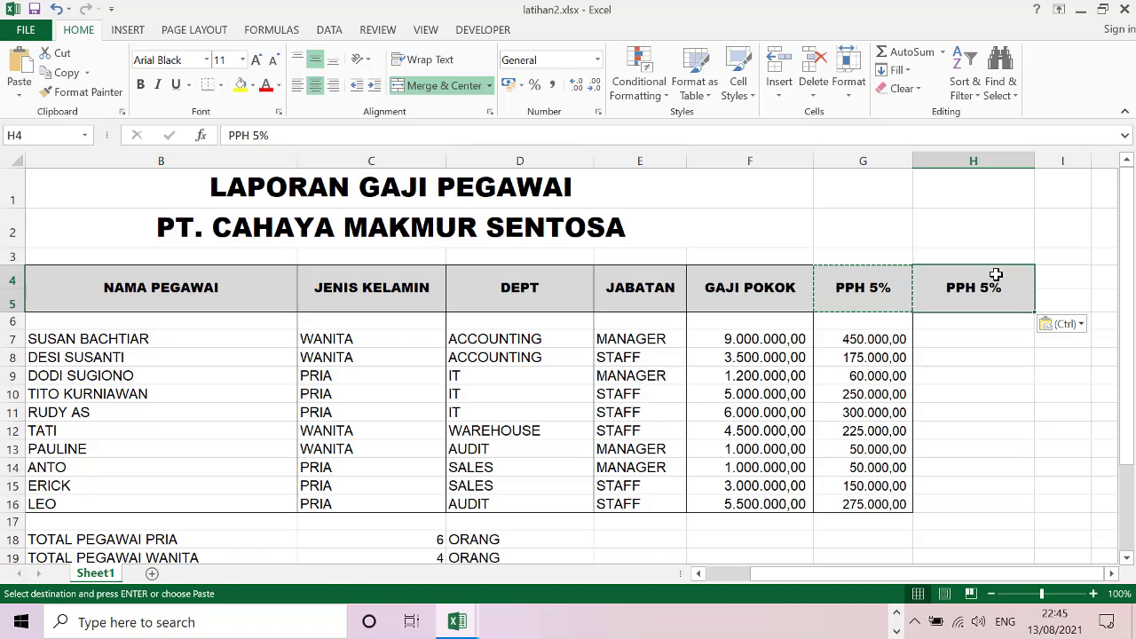
{"action": "double_click", "coordinate": [989, 286]}
{"action": "left_click_drag", "start_coordinate": [947, 293], "coordinate": [1003, 288]}
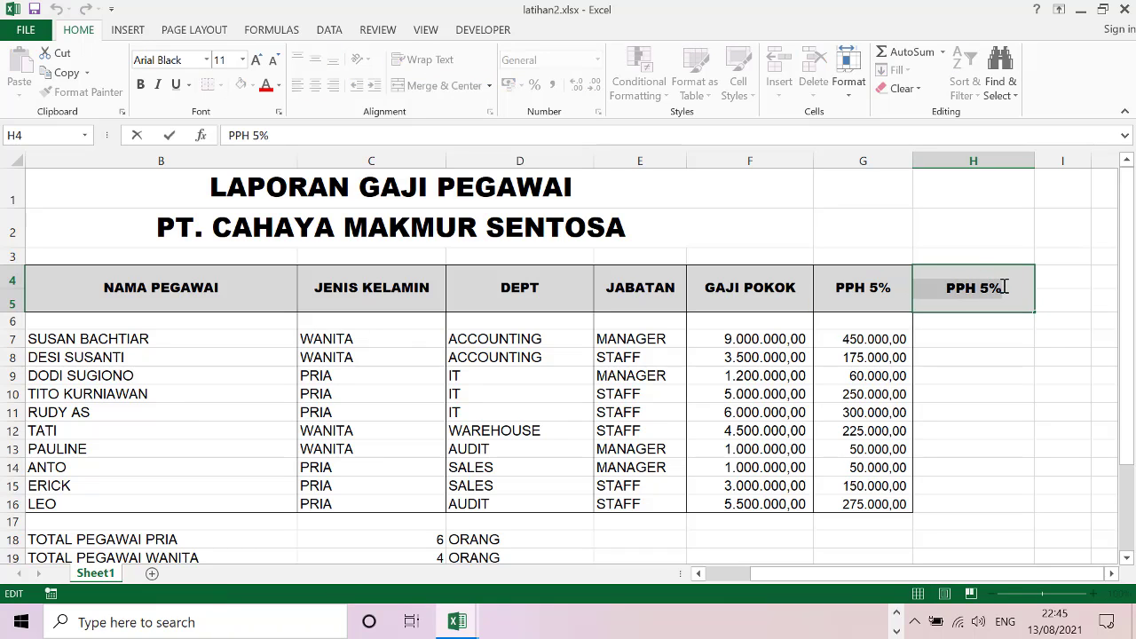
{"action": "type", "text": "GAAJ"}
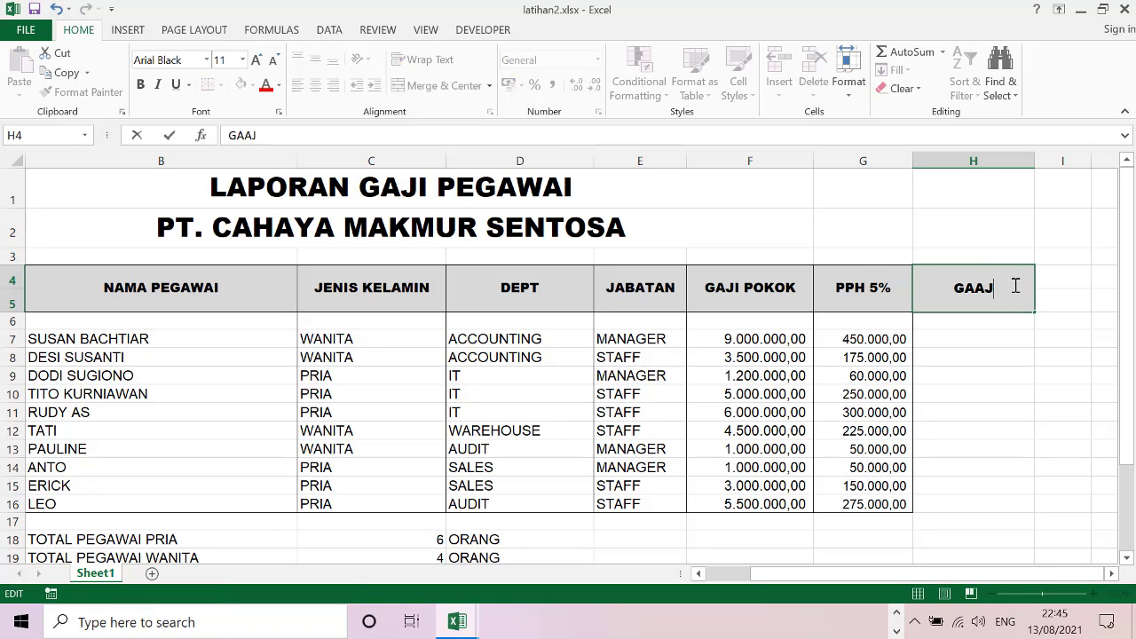
{"action": "key", "text": "BackSpace"}
{"action": "key", "text": "BackSpace"}
{"action": "type", "text": "JI BERS"}
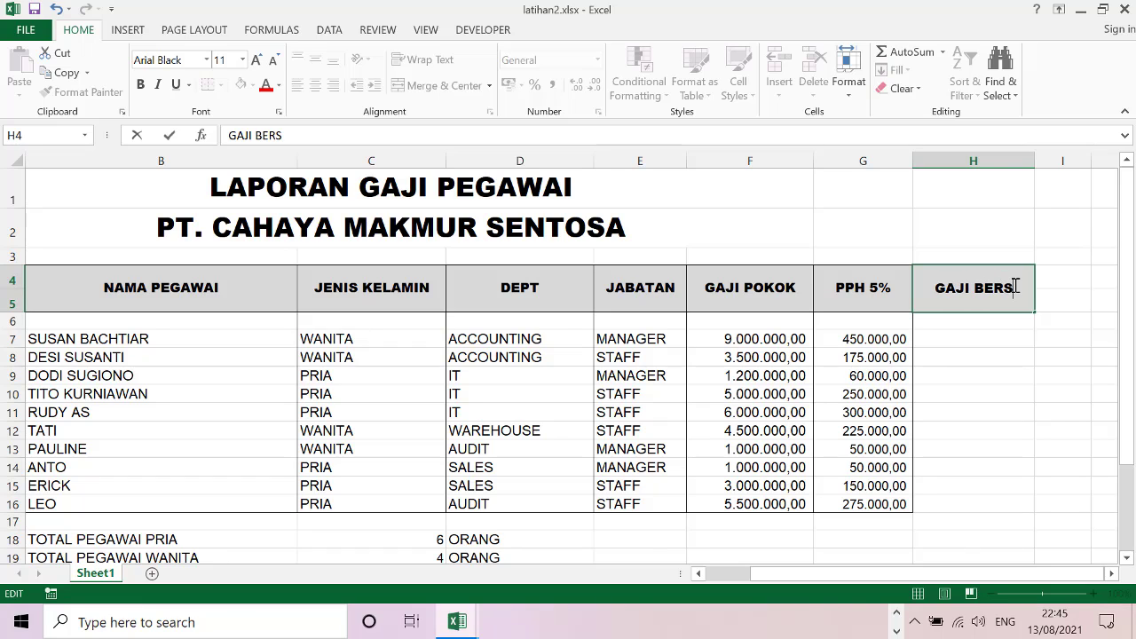
{"action": "type", "text": "IH"}
{"action": "key", "text": "Return"}
{"action": "key", "text": "Return"}
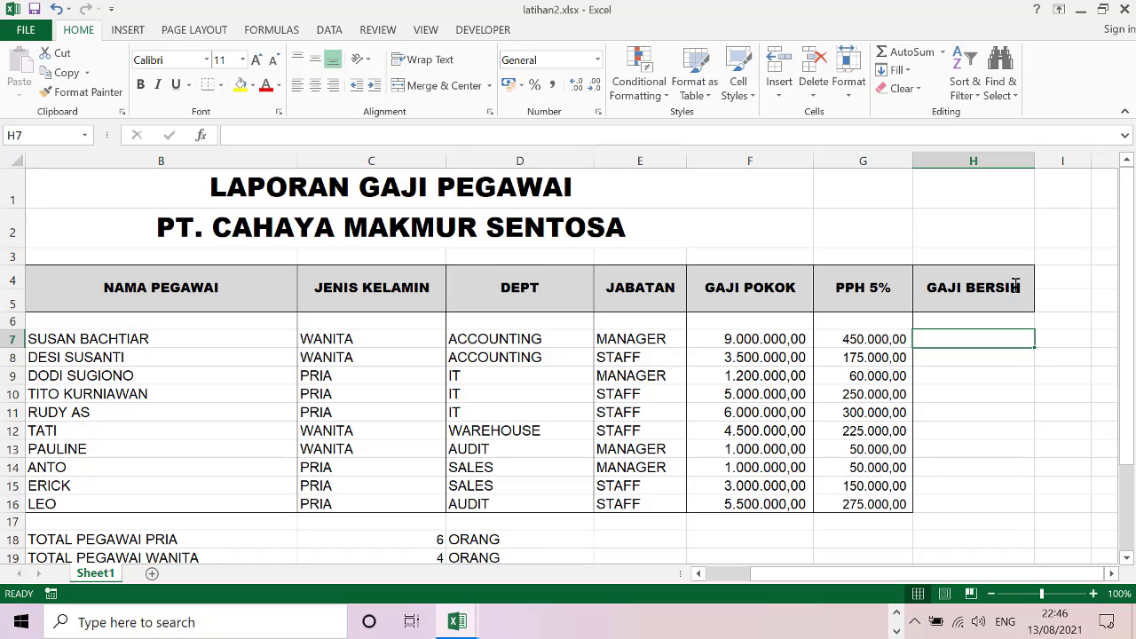
{"action": "key", "text": "Up"}
{"action": "key", "text": "Up"}
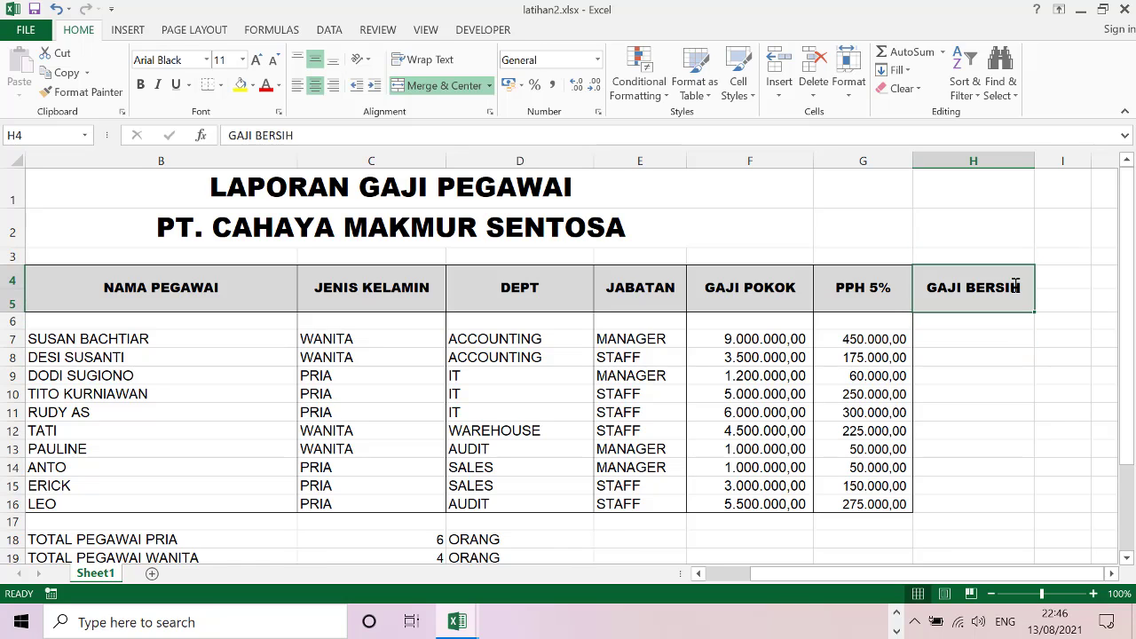
Step: Enter the net-salary formula GAJI POKOK minus PPH 5% in H7, giving 8.550.000,00
{"action": "key", "text": "Right"}
{"action": "key", "text": "Left"}
{"action": "key", "text": "Left"}
{"action": "key", "text": "Right"}
{"action": "key", "text": "Right"}
{"action": "key", "text": "Left"}
{"action": "key", "text": "Left"}
{"action": "key", "text": "Left"}
{"action": "key", "text": "Right"}
{"action": "key", "text": "Right"}
{"action": "key", "text": "Left"}
{"action": "key", "text": "Down"}
{"action": "key", "text": "Down"}
{"action": "key", "text": "Right"}
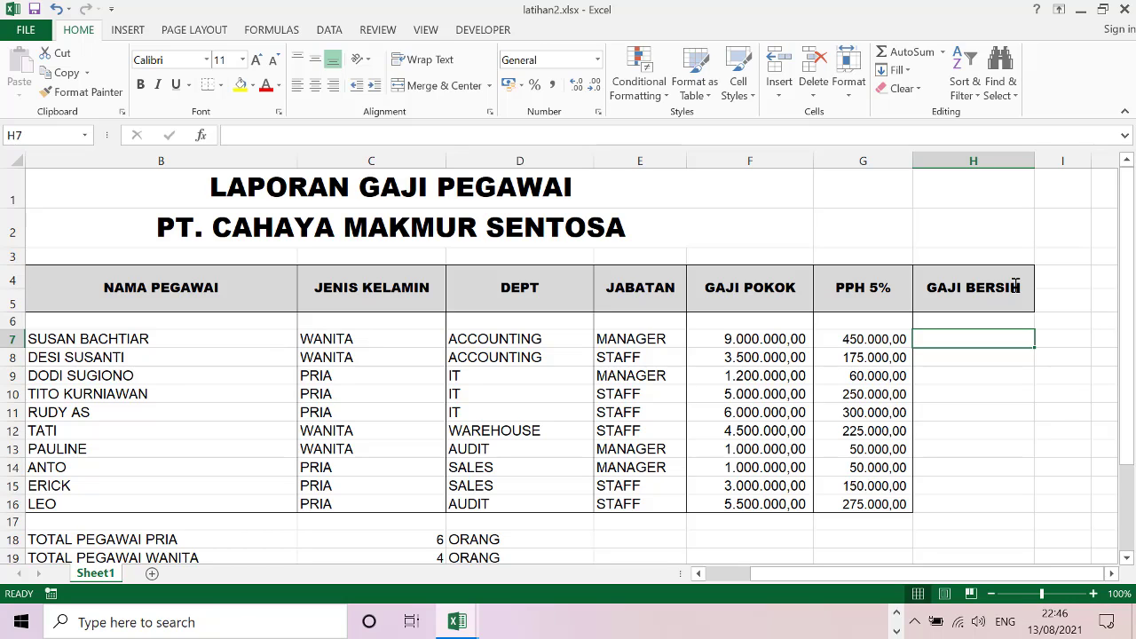
{"action": "key", "text": "Left"}
{"action": "key", "text": "Left"}
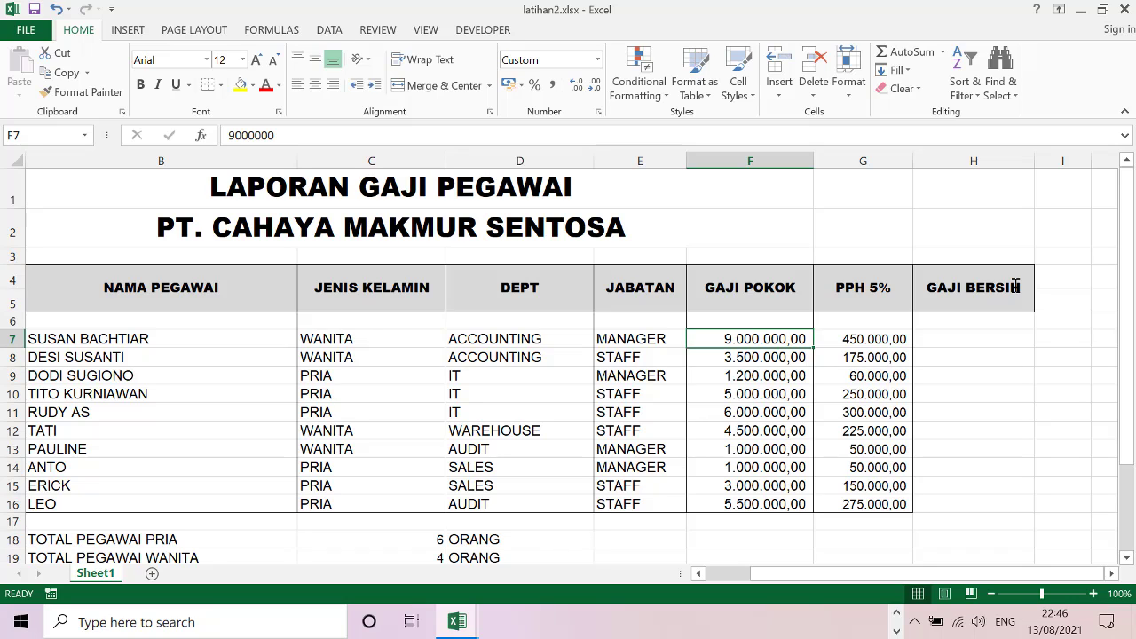
{"action": "key", "text": "Right"}
{"action": "key", "text": "Right"}
{"action": "key", "text": "Left"}
{"action": "key", "text": "Right"}
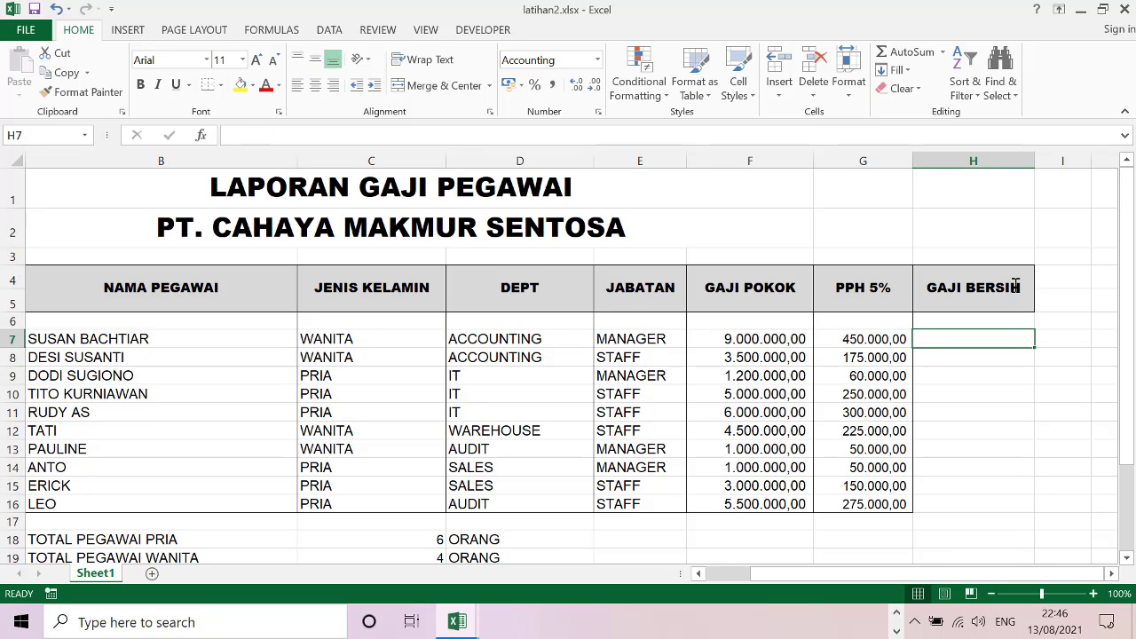
{"action": "type", "text": "="}
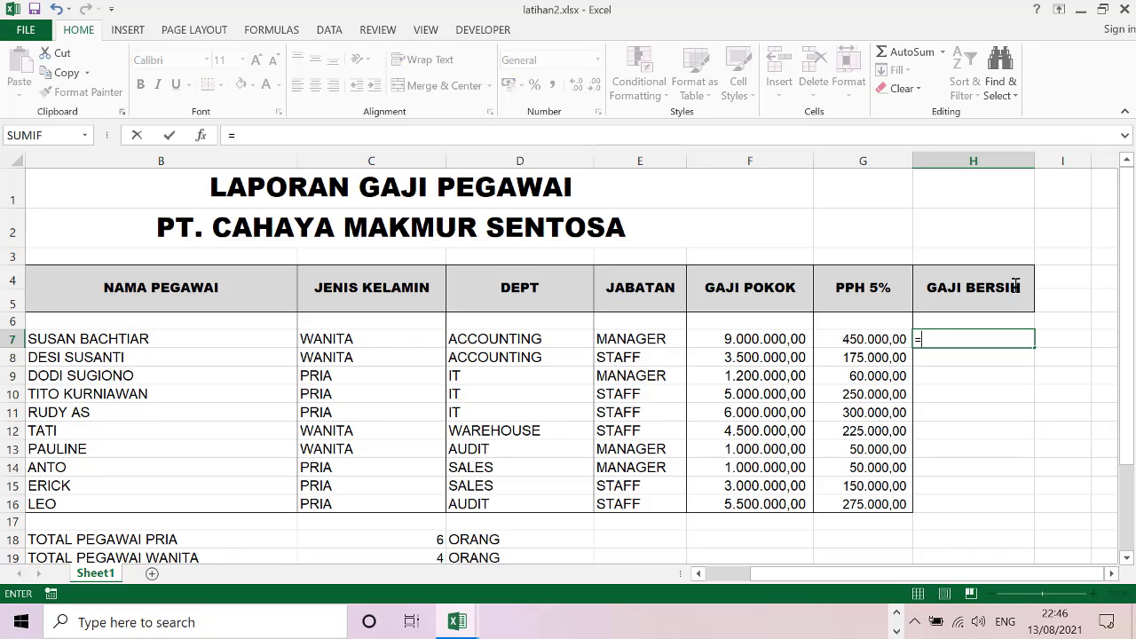
{"action": "key", "text": "Left"}
{"action": "key", "text": "Left"}
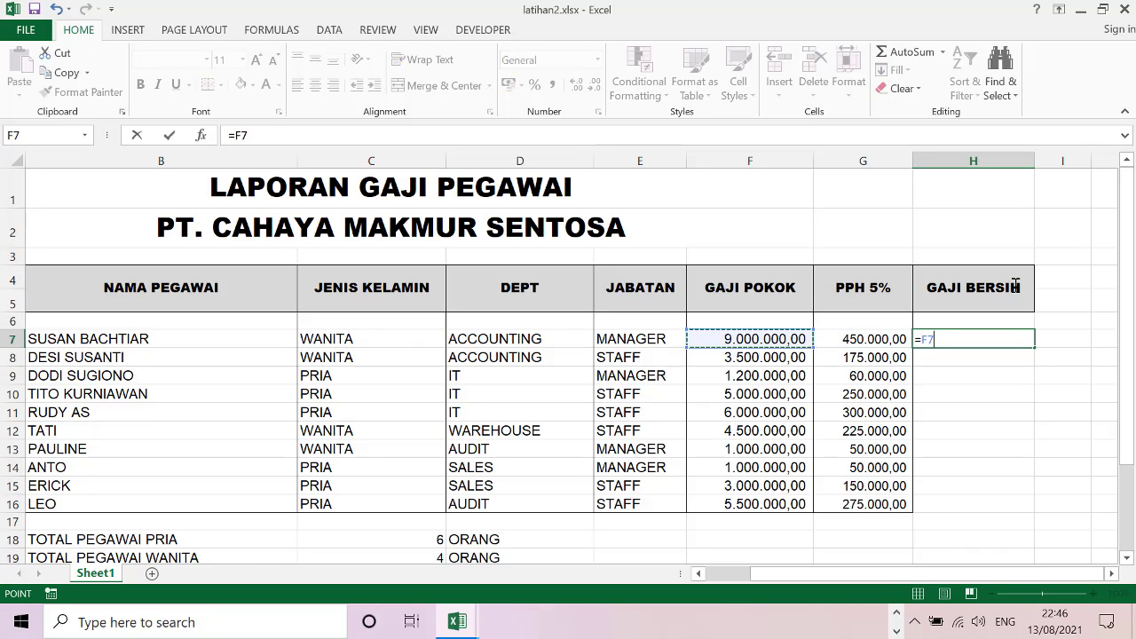
{"action": "type", "text": "-"}
{"action": "key", "text": "Left"}
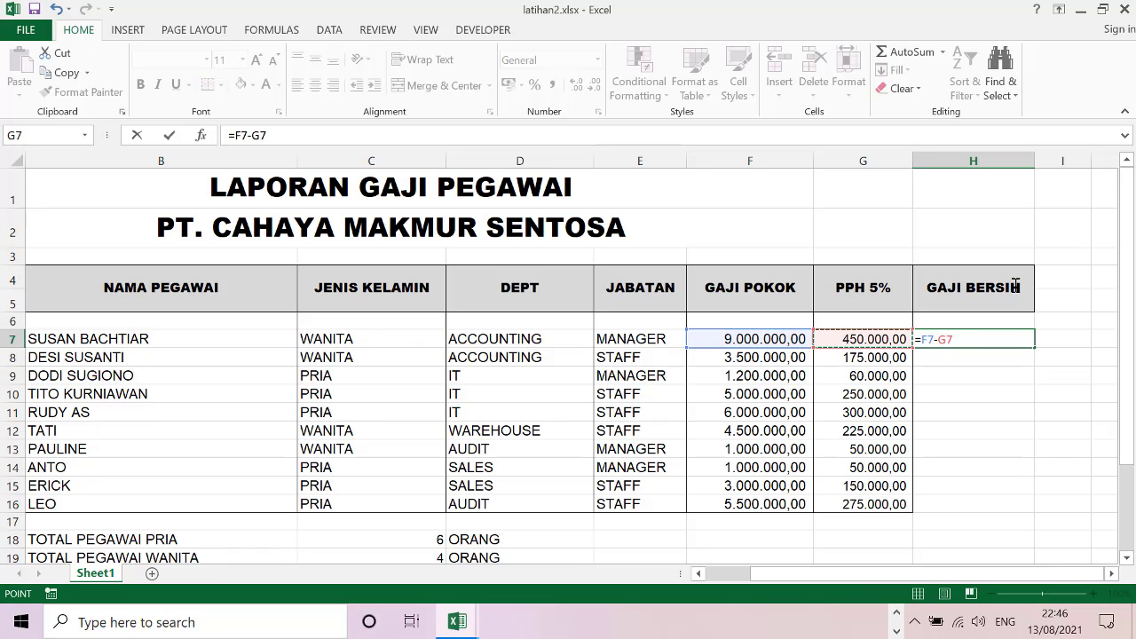
{"action": "key", "text": "Return"}
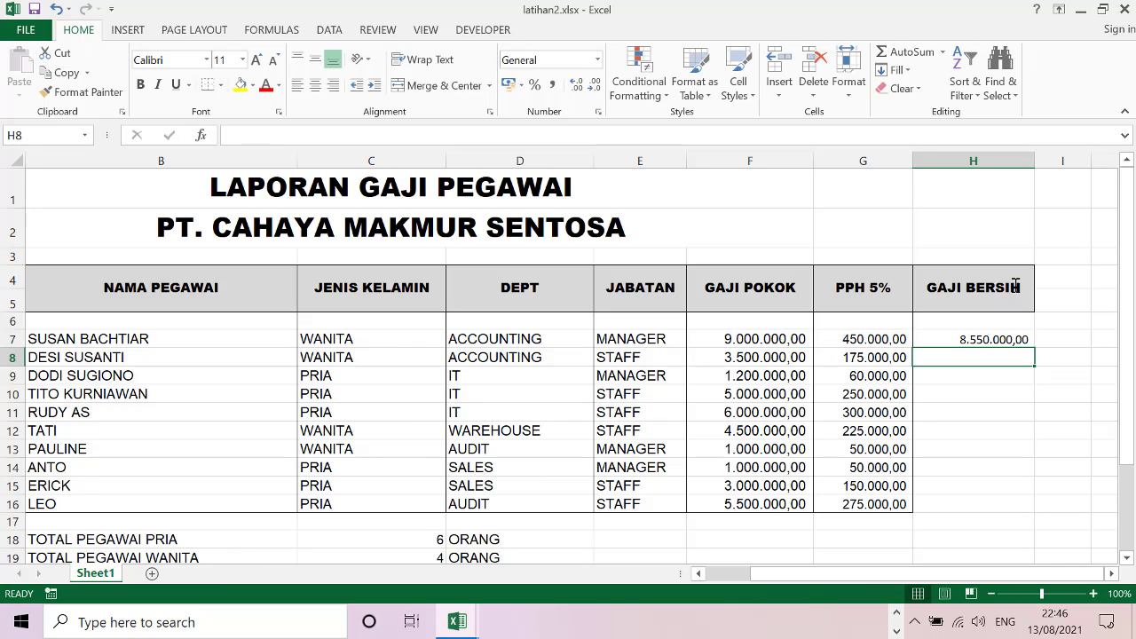
Step: Copy the H7 formula down to H8:H16 to fill the remaining nine net salaries
{"action": "key", "text": "Up"}
{"action": "key", "text": "ctrl+c"}
{"action": "key", "text": "Down"}
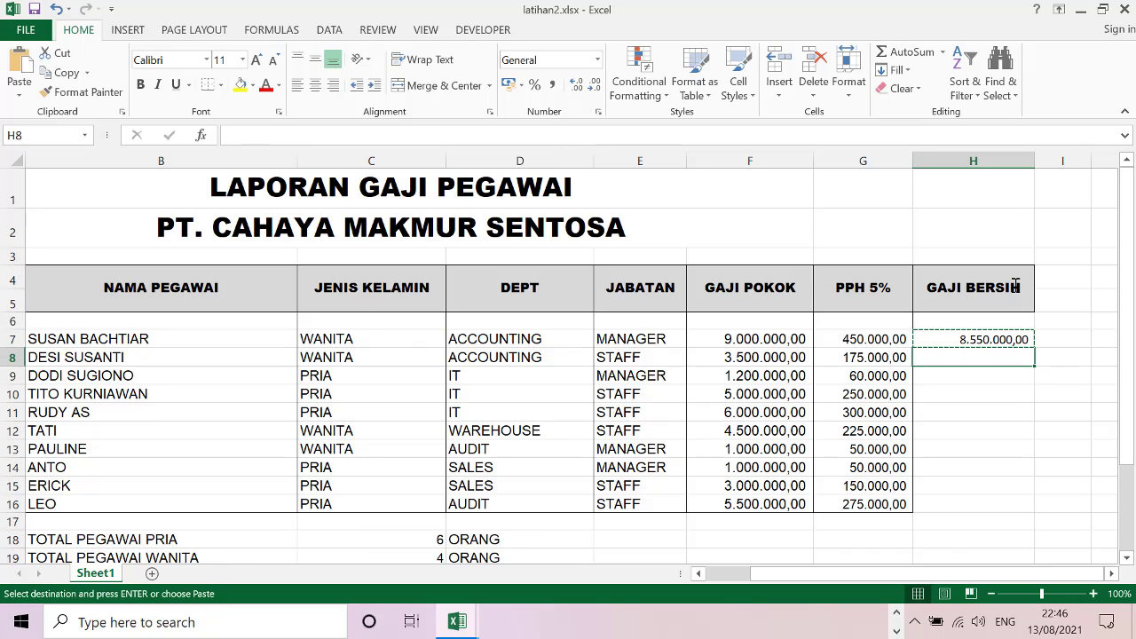
{"action": "key", "text": "Up"}
{"action": "key", "text": "Escape"}
{"action": "key", "text": "ctrl+c"}
{"action": "key", "text": "Down"}
{"action": "key", "text": "shift+Down"}
{"action": "key", "text": "shift+Down"}
{"action": "key", "text": "shift+Down"}
{"action": "key", "text": "shift+Down"}
{"action": "key", "text": "shift+Down"}
{"action": "key", "text": "shift+Down"}
{"action": "key", "text": "shift+Down"}
{"action": "key", "text": "shift+Down"}
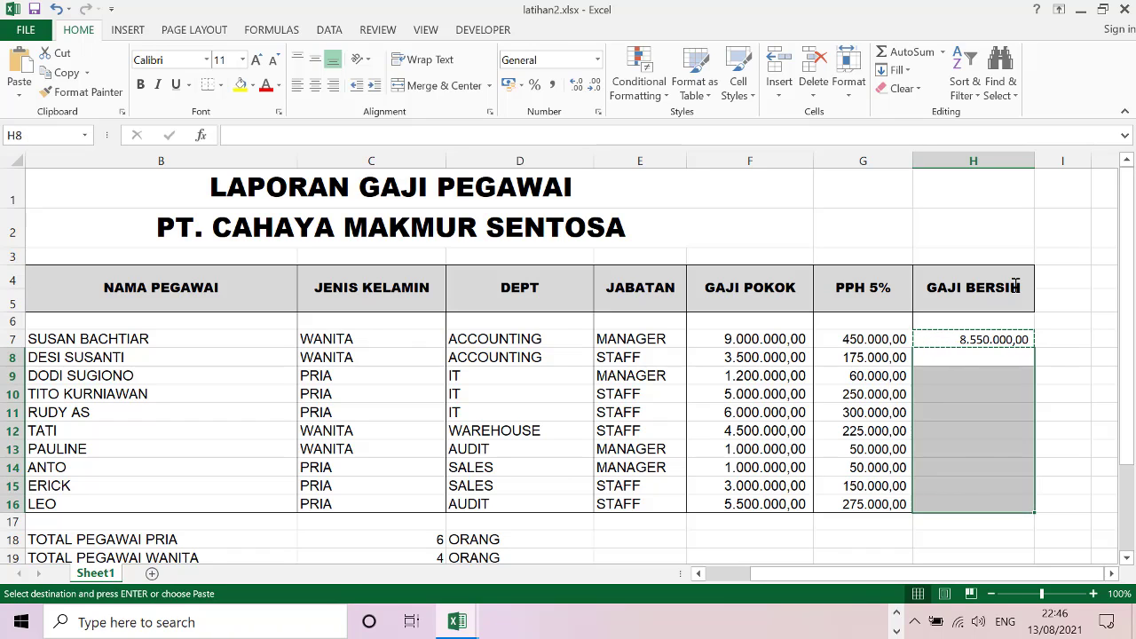
{"action": "key", "text": "Return"}
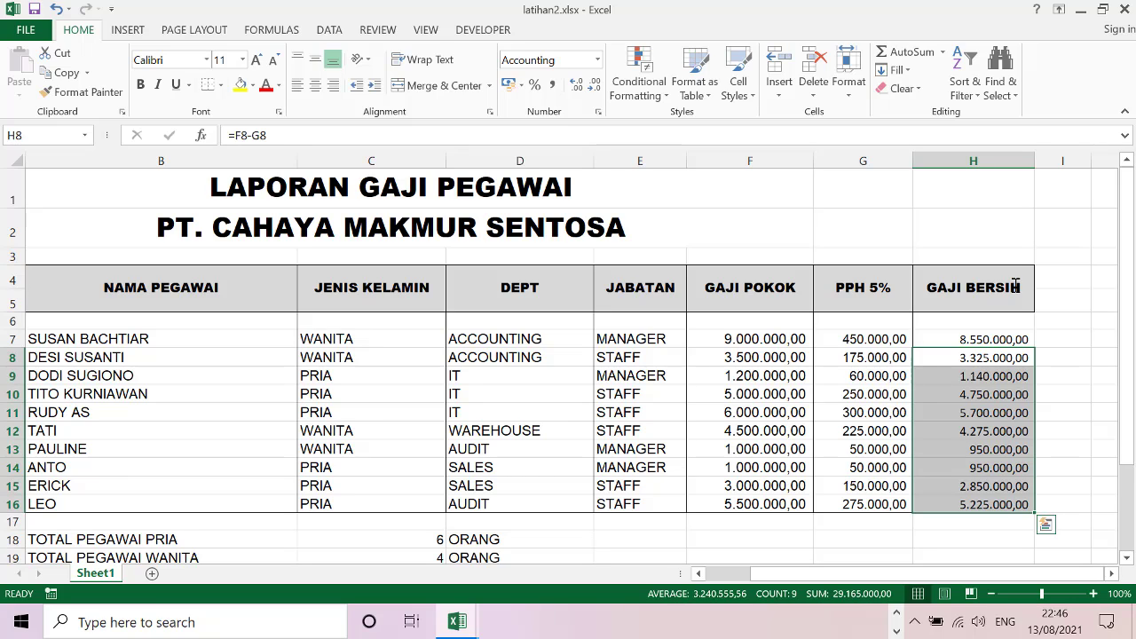
{"action": "mouse_move", "coordinate": [1130, 246]}
{"action": "left_mouse_down"}
{"action": "mouse_move", "coordinate": [1107, 338]}
{"action": "mouse_move", "coordinate": [1100, 328]}
{"action": "left_mouse_up"}
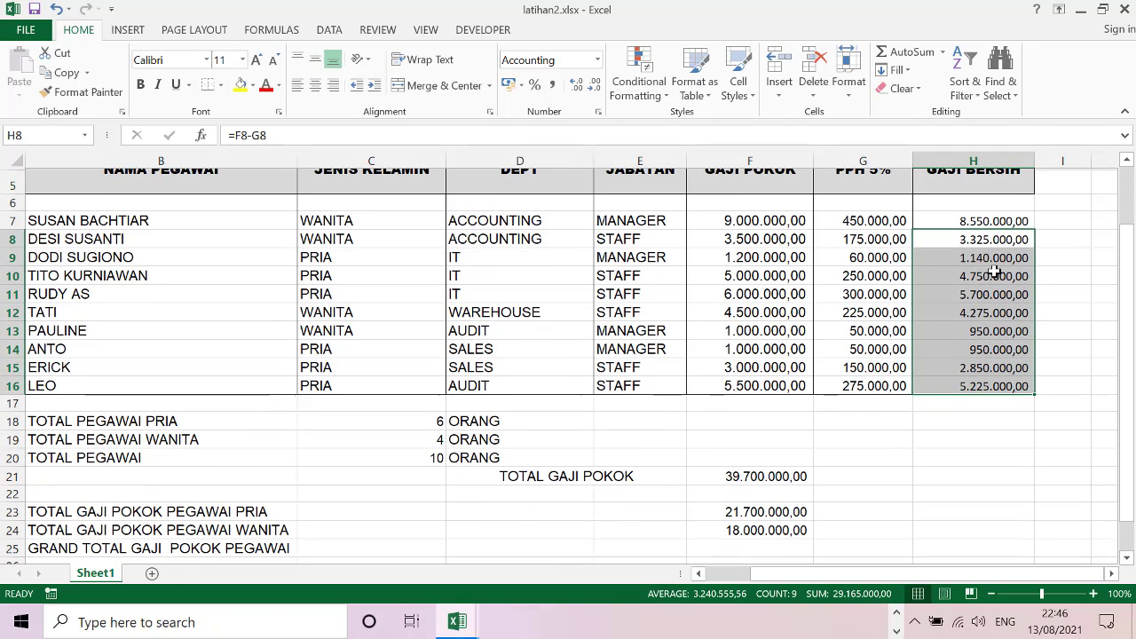
{"action": "left_click_drag", "start_coordinate": [943, 219], "coordinate": [976, 237]}
{"action": "left_click_drag", "start_coordinate": [981, 290], "coordinate": [976, 383]}
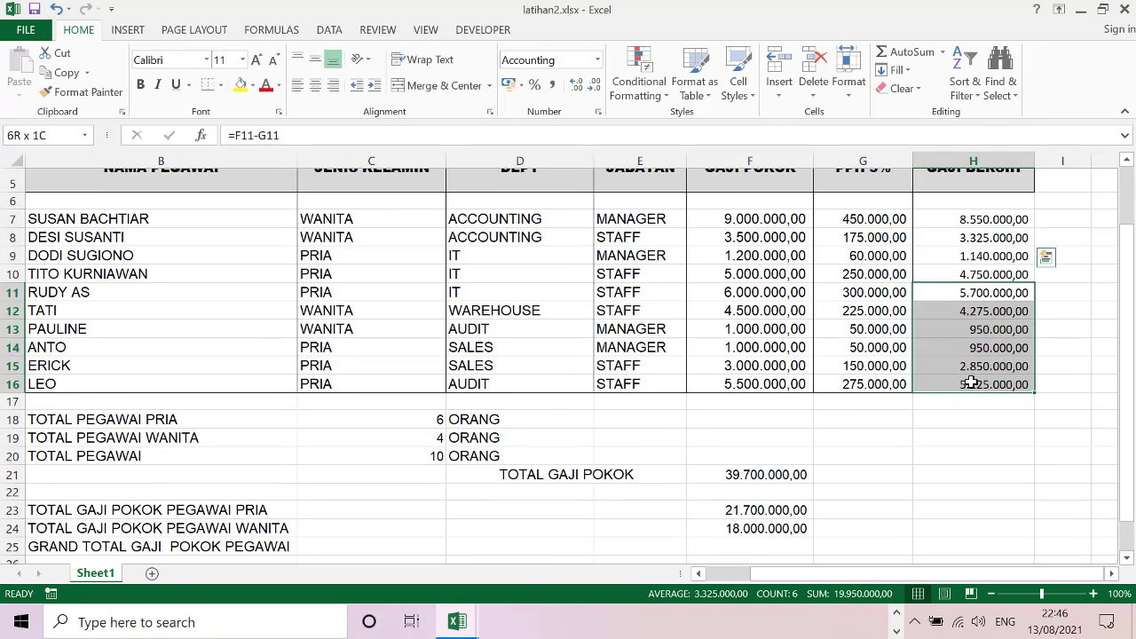
Step: Set the GAJI BERSIH values in H7:H16 to the Arial font
{"action": "left_click", "coordinate": [205, 60]}
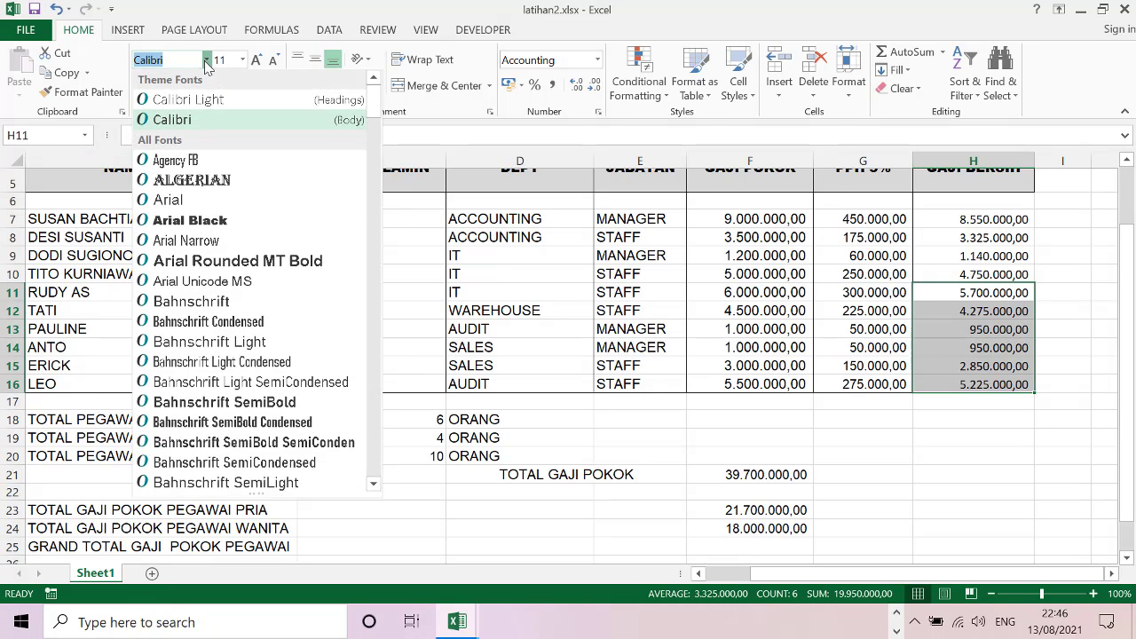
{"action": "left_click", "coordinate": [167, 200]}
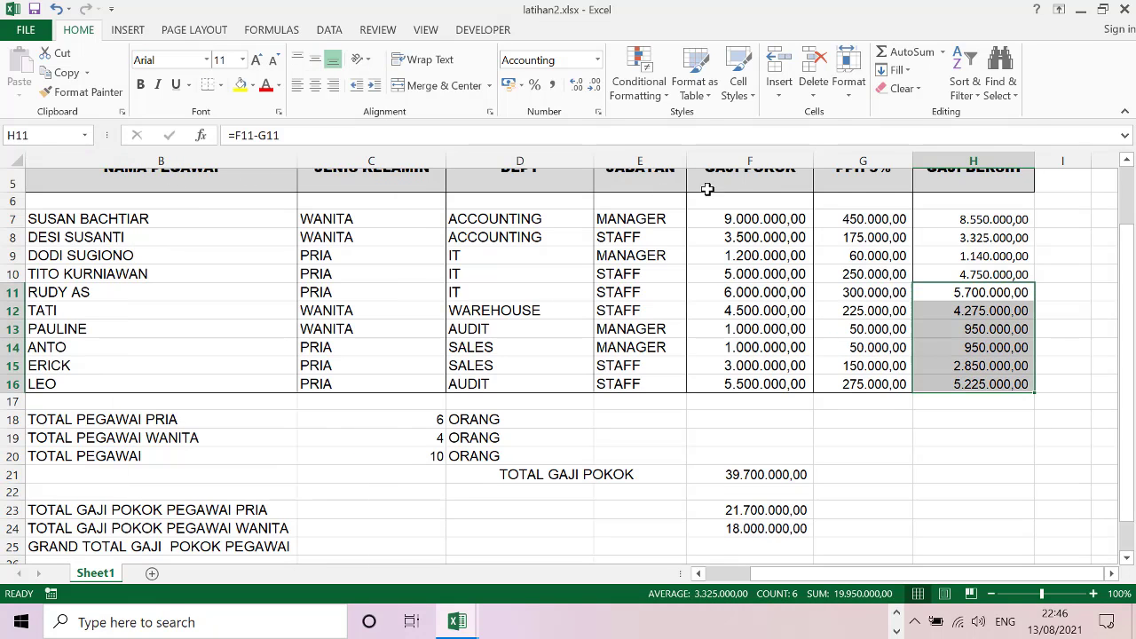
{"action": "left_click", "coordinate": [970, 219]}
{"action": "left_click_drag", "start_coordinate": [967, 290], "coordinate": [976, 384]}
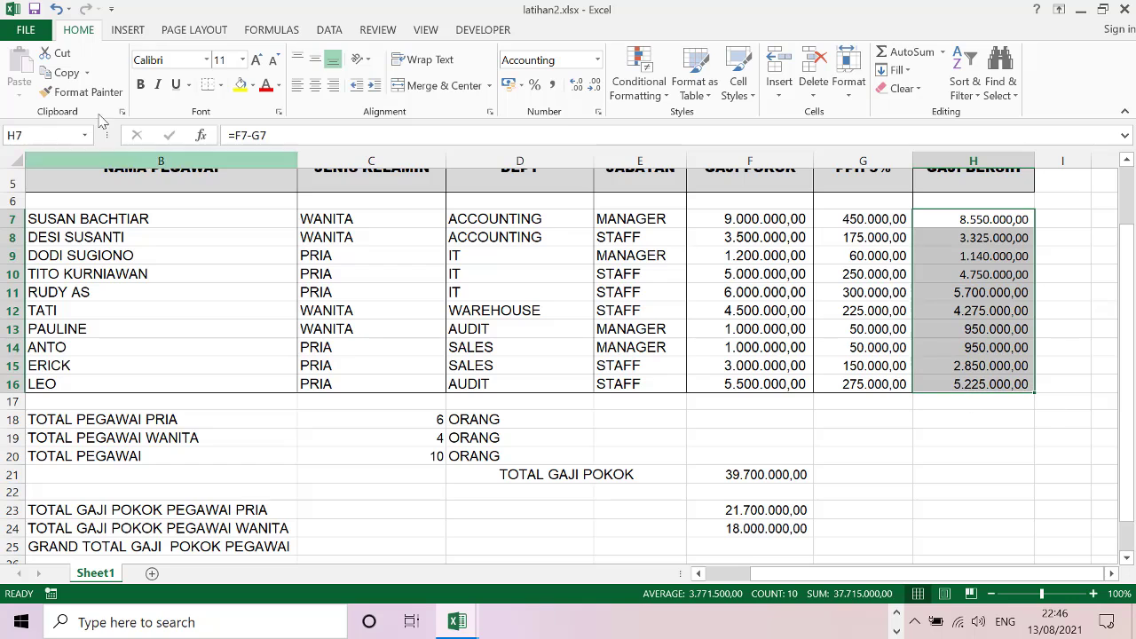
{"action": "left_click", "coordinate": [207, 62]}
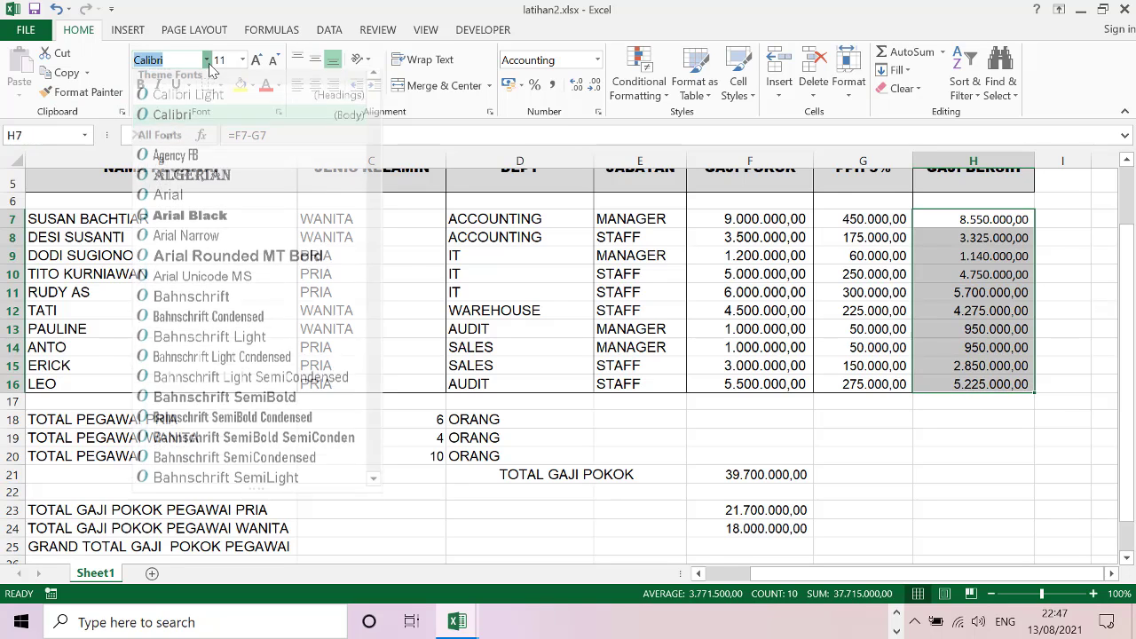
{"action": "left_click", "coordinate": [169, 186]}
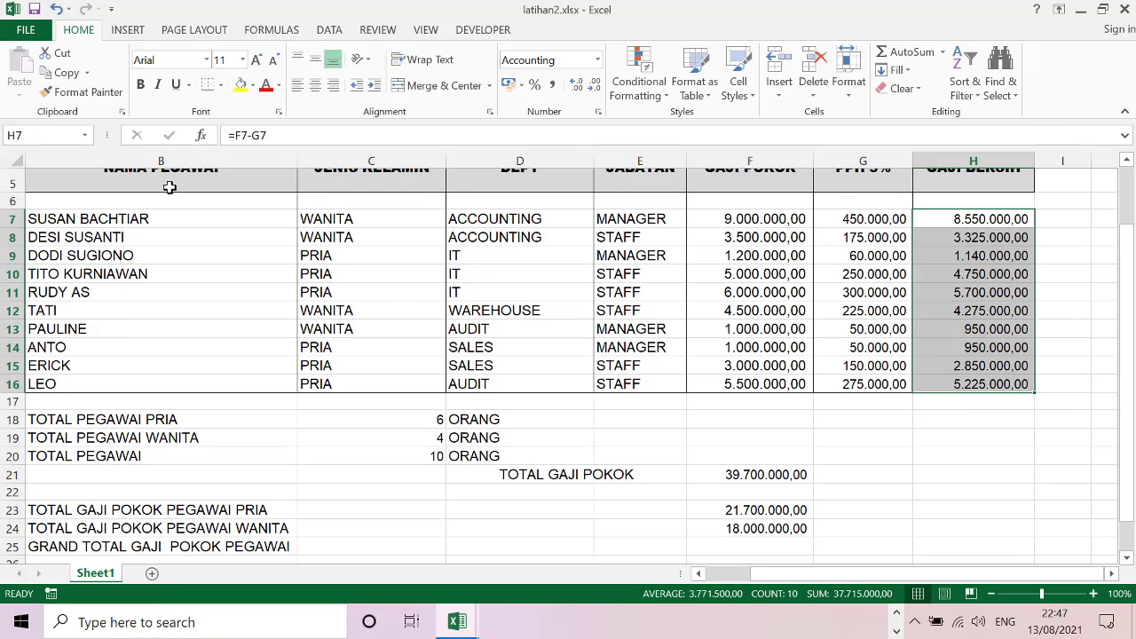
{"action": "left_click", "coordinate": [887, 404]}
Step: Add right and bottom borders to H6:H16 through Format Cells
{"action": "left_click_drag", "start_coordinate": [1002, 199], "coordinate": [1001, 390]}
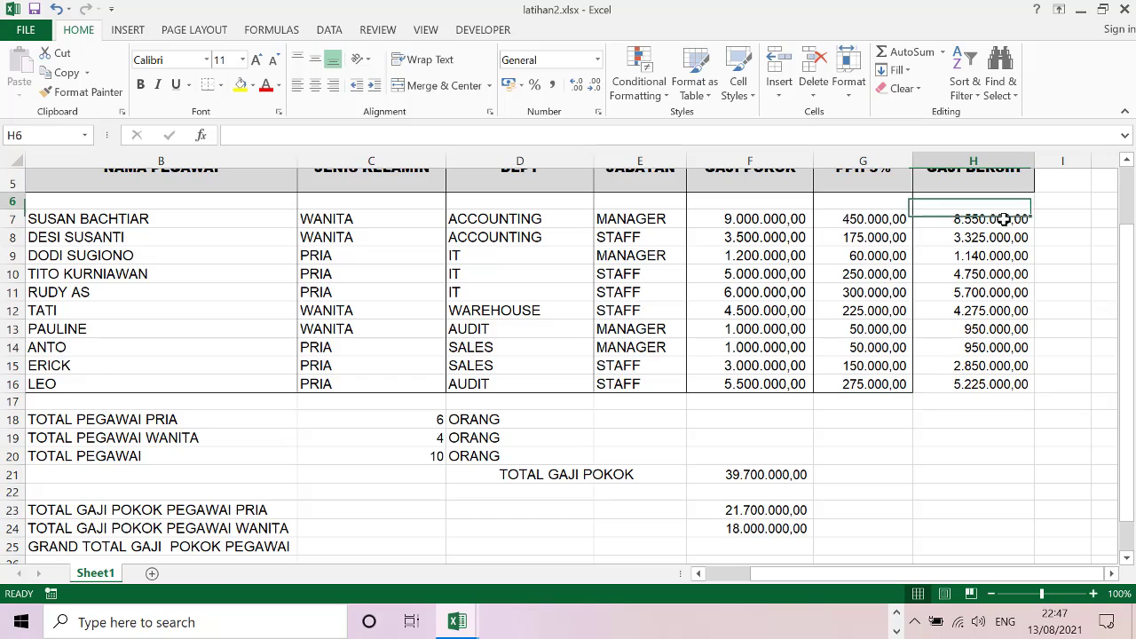
{"action": "right_click", "coordinate": [1001, 394]}
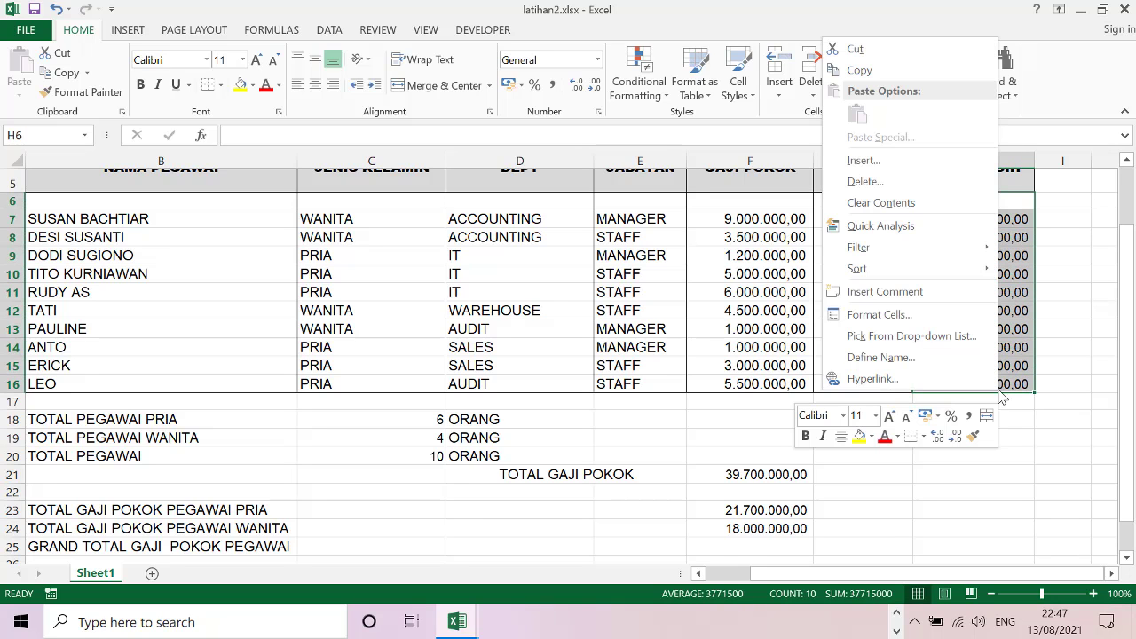
{"action": "left_click", "coordinate": [878, 314]}
{"action": "left_click", "coordinate": [993, 293]}
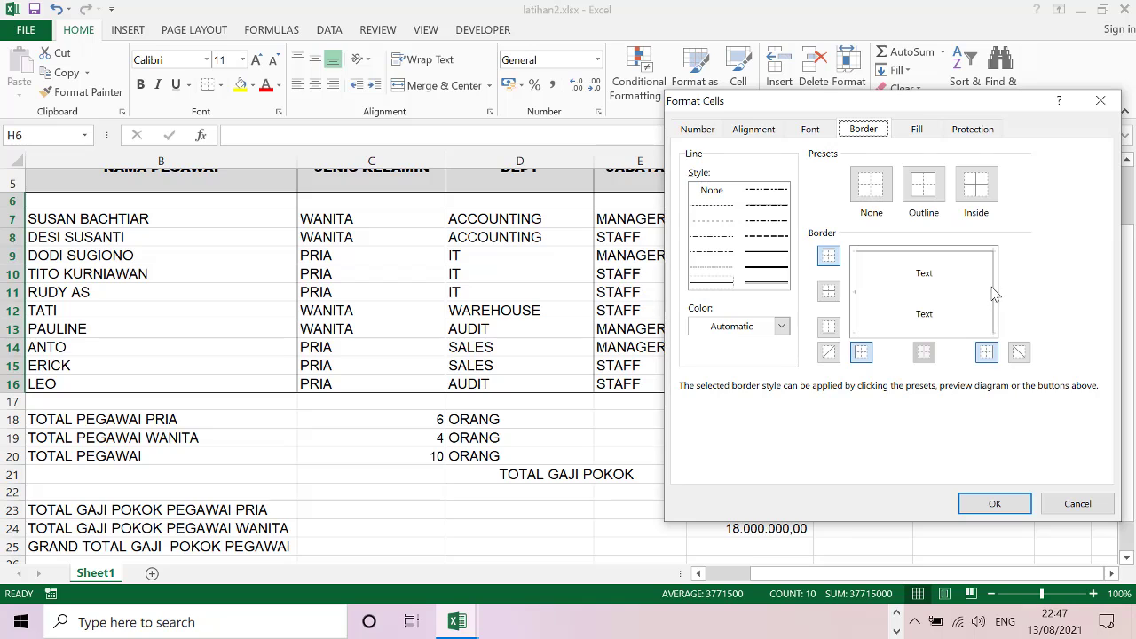
{"action": "left_click", "coordinate": [959, 331]}
{"action": "left_click", "coordinate": [994, 503]}
{"action": "left_click", "coordinate": [973, 493]}
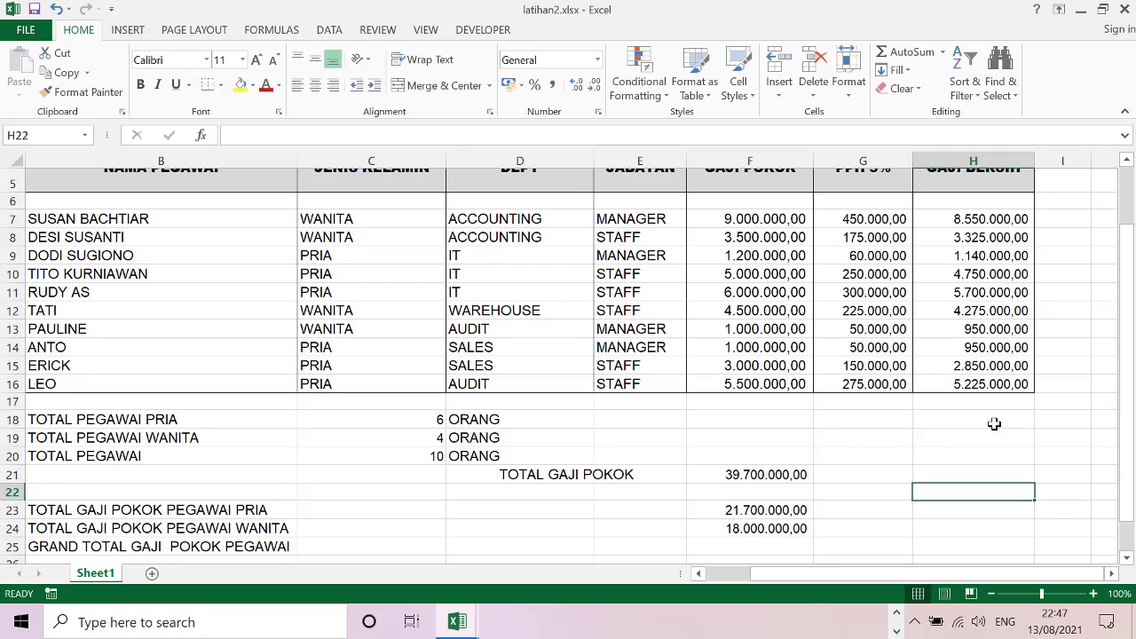
Step: Insert a blank row at row 22 above the pay totals
{"action": "left_click_drag", "start_coordinate": [1125, 386], "coordinate": [1109, 414]}
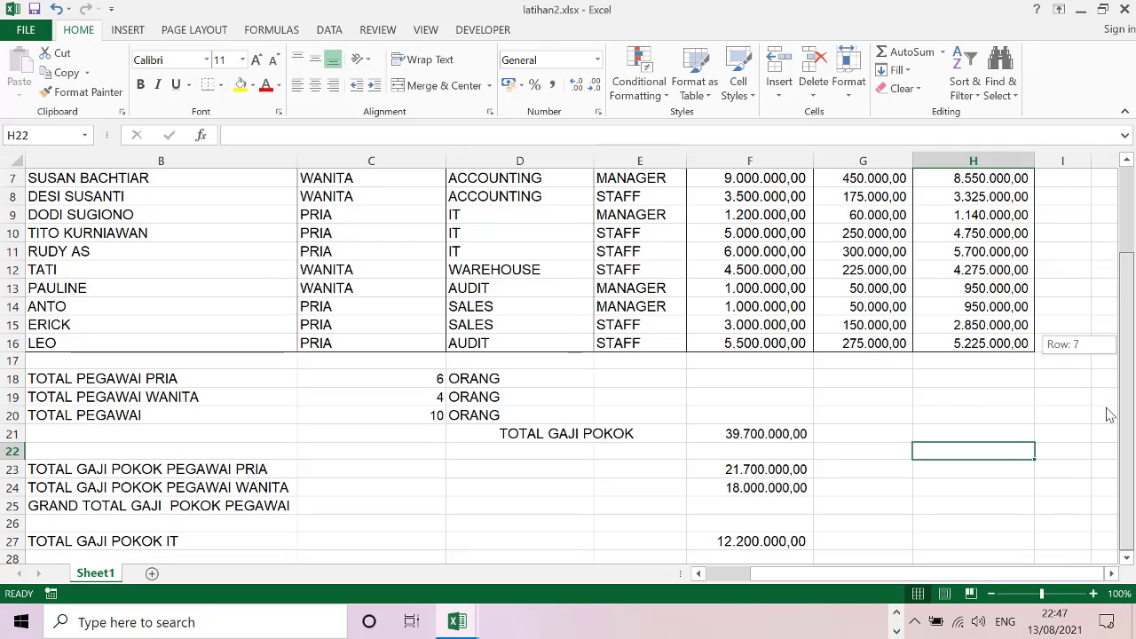
{"action": "left_click", "coordinate": [946, 377]}
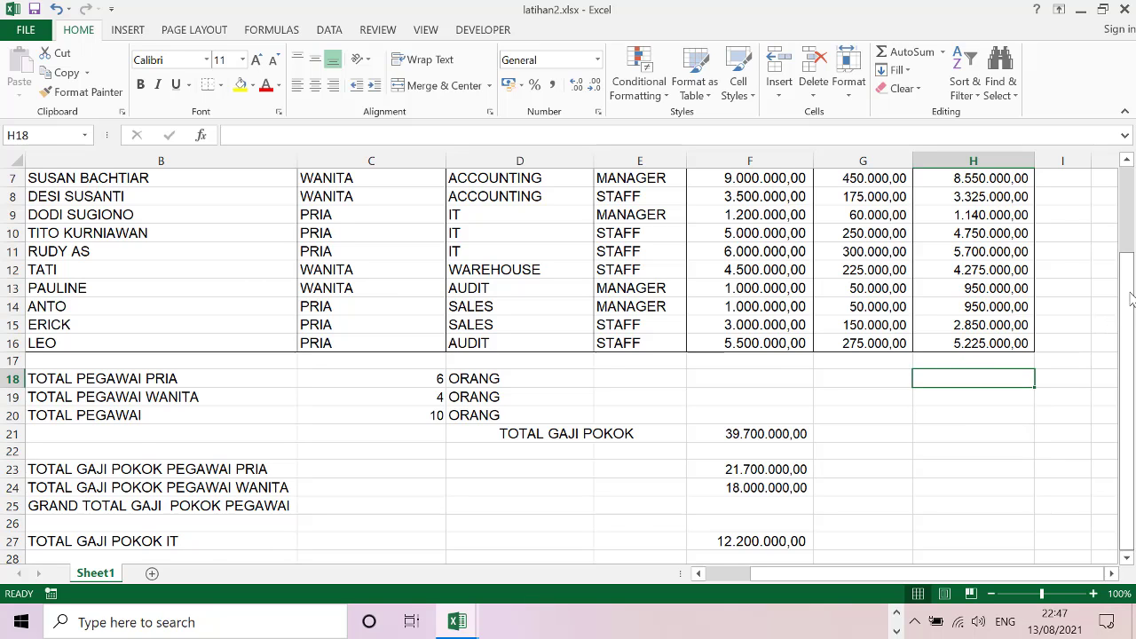
{"action": "left_click_drag", "start_coordinate": [1126, 293], "coordinate": [965, 326]}
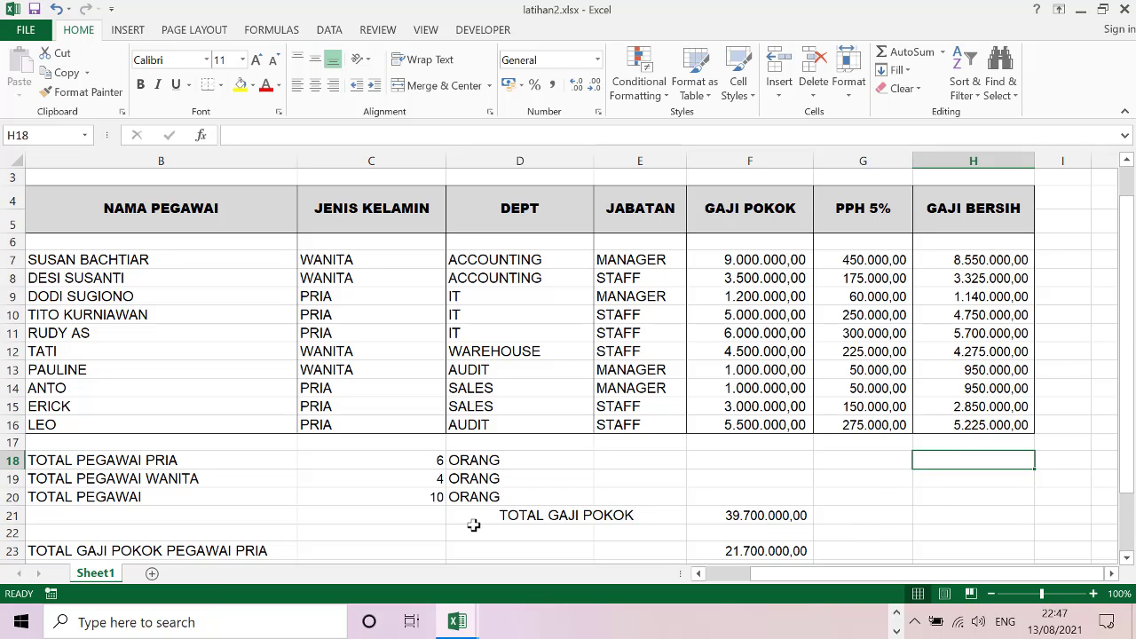
{"action": "scroll", "coordinate": [114, 532], "scroll_direction": "down", "scroll_amount": 1}
{"action": "scroll", "coordinate": [113, 532], "scroll_direction": "down", "scroll_amount": 1}
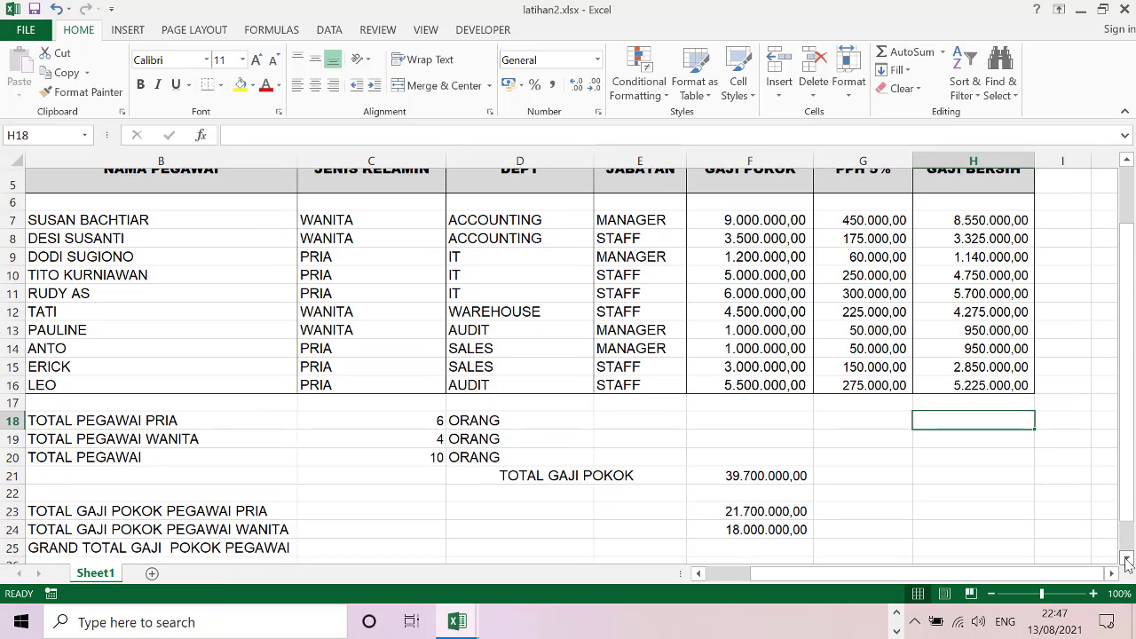
{"action": "scroll", "coordinate": [113, 533], "scroll_direction": "down", "scroll_amount": 2}
{"action": "right_click", "coordinate": [12, 452]}
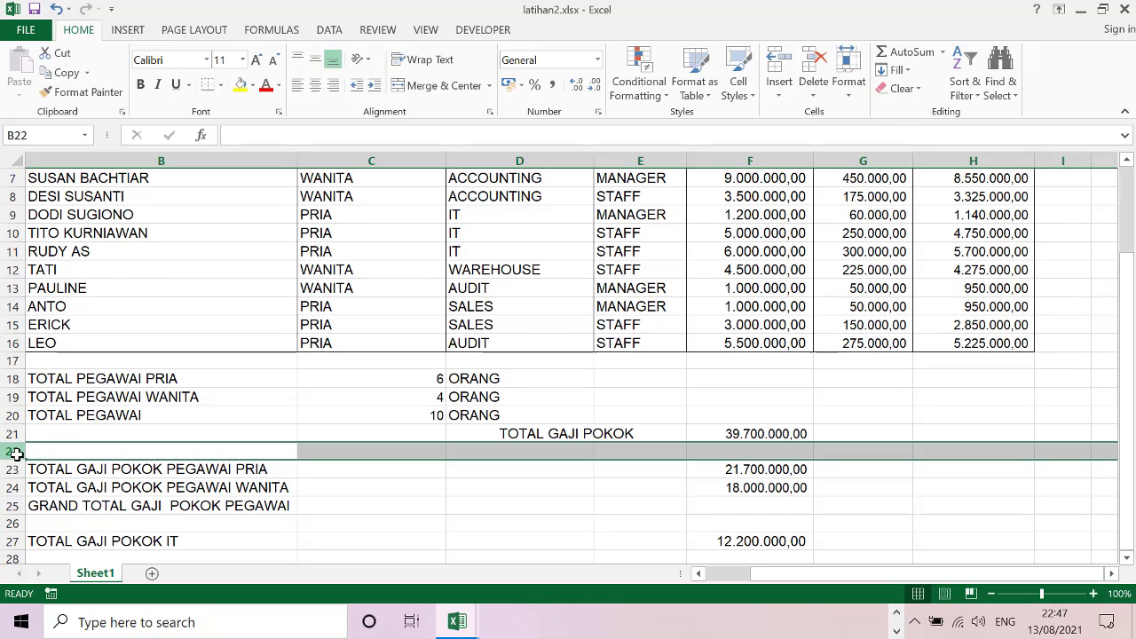
{"action": "left_click", "coordinate": [80, 311]}
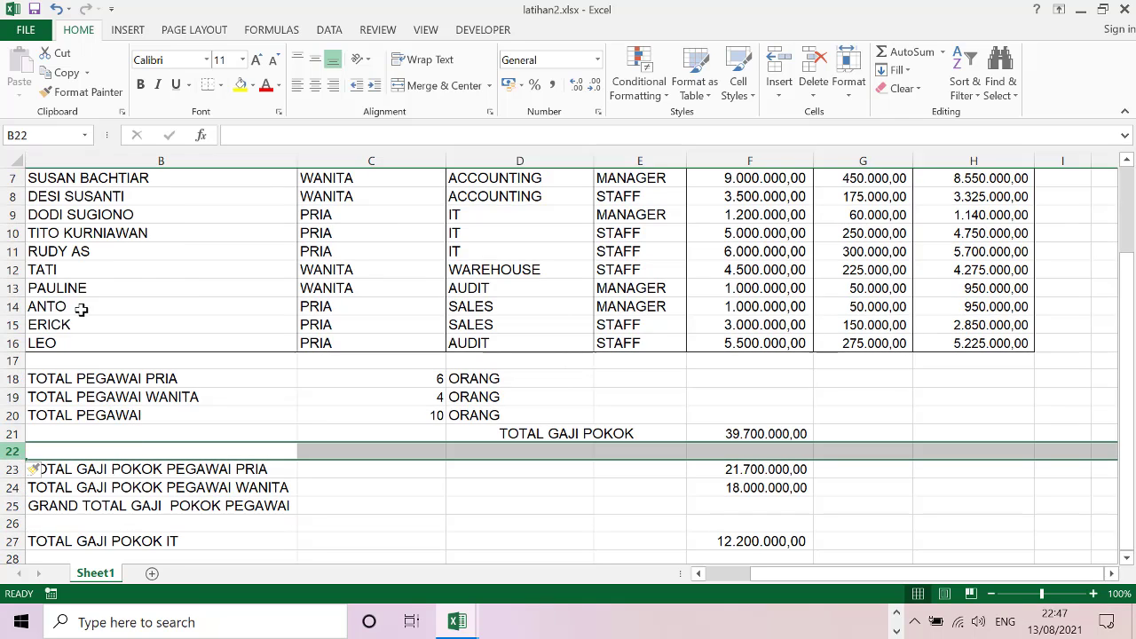
Step: Type 'TOTAL GAJI BERSIH' in D22 and merge and centre it across D22:E22
{"action": "left_click", "coordinate": [492, 452]}
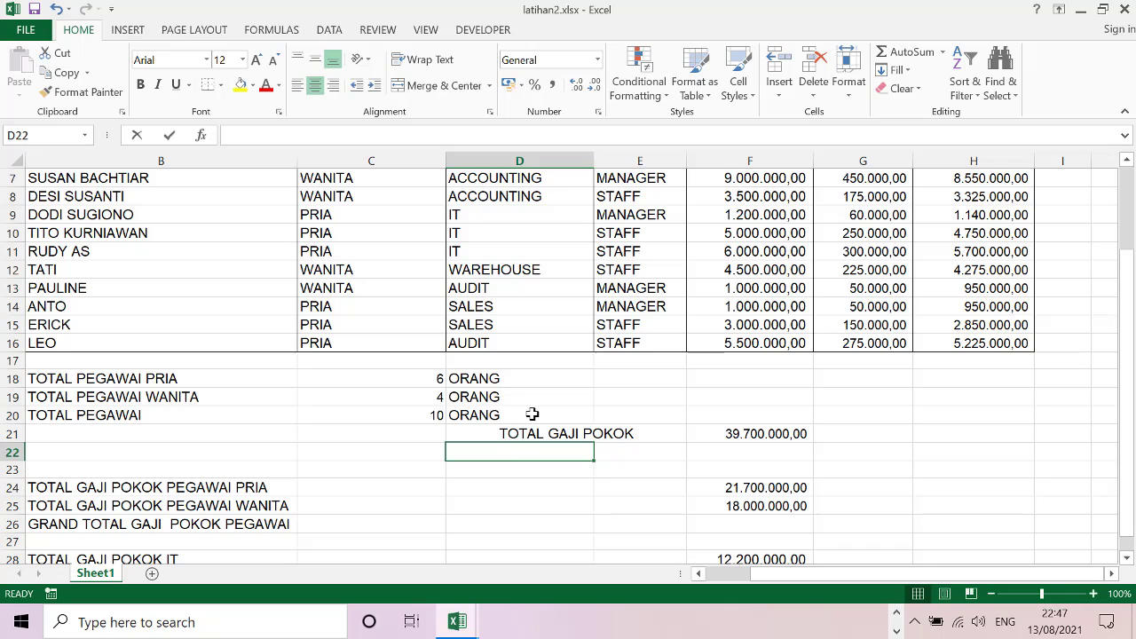
{"action": "type", "text": "TOTAL GAJI BER"}
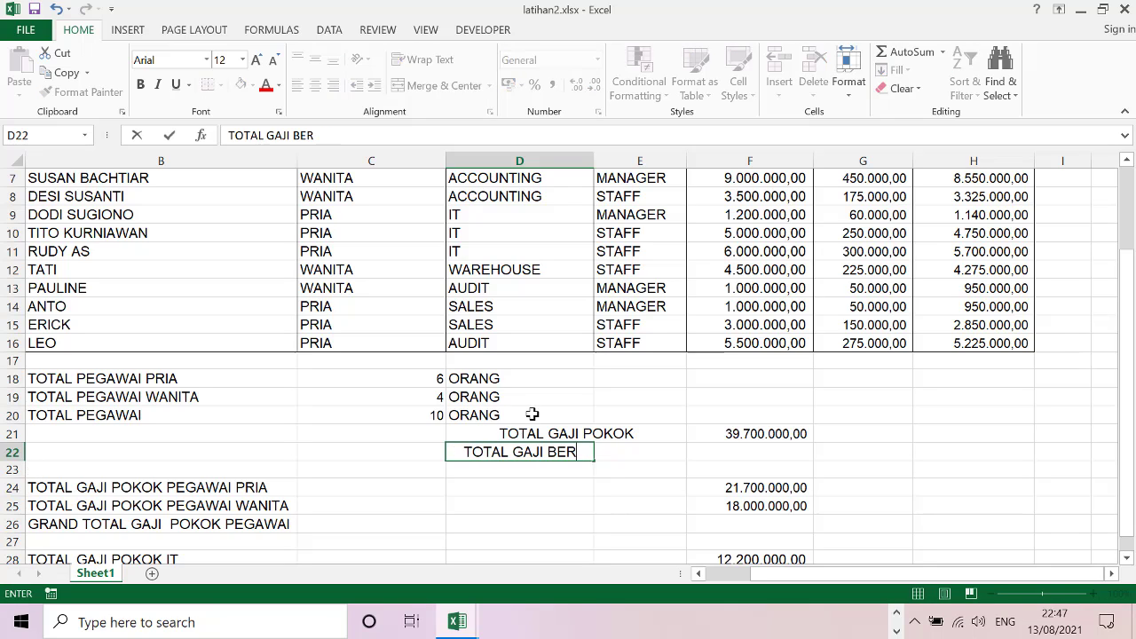
{"action": "type", "text": "SIH"}
{"action": "key", "text": "Return"}
{"action": "left_click_drag", "start_coordinate": [519, 452], "coordinate": [639, 451]}
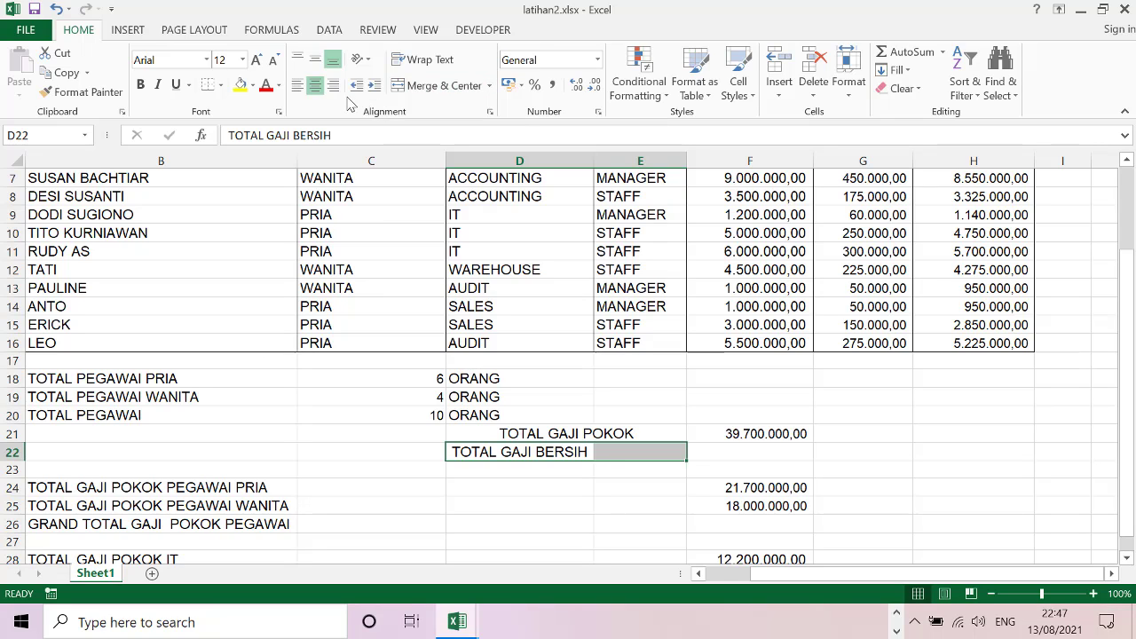
{"action": "left_click", "coordinate": [408, 86]}
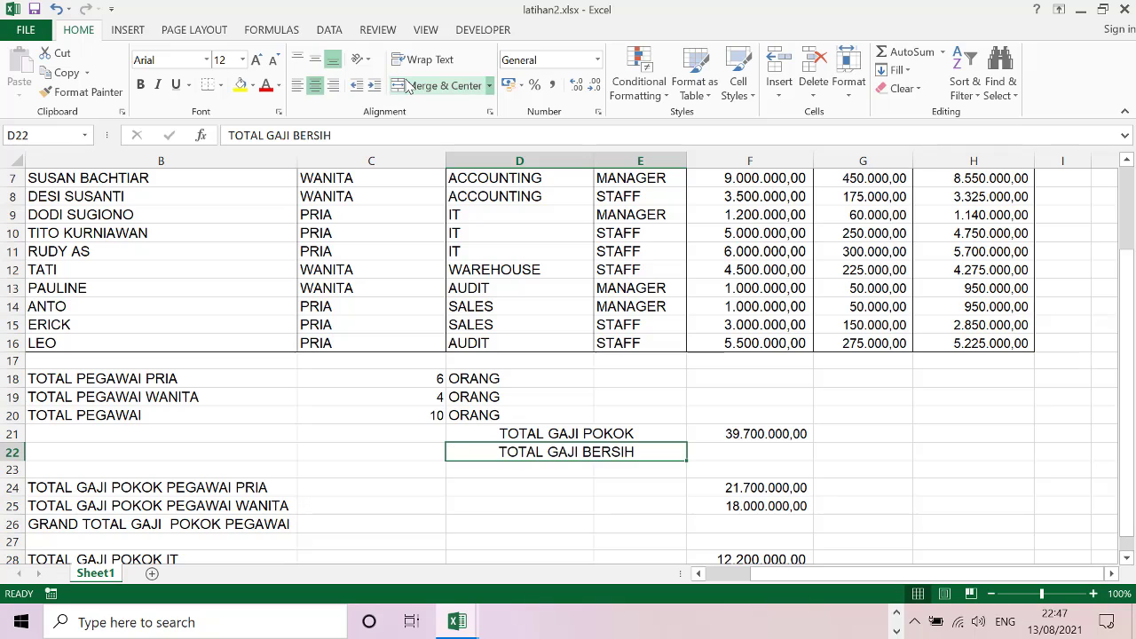
{"action": "left_click", "coordinate": [735, 453]}
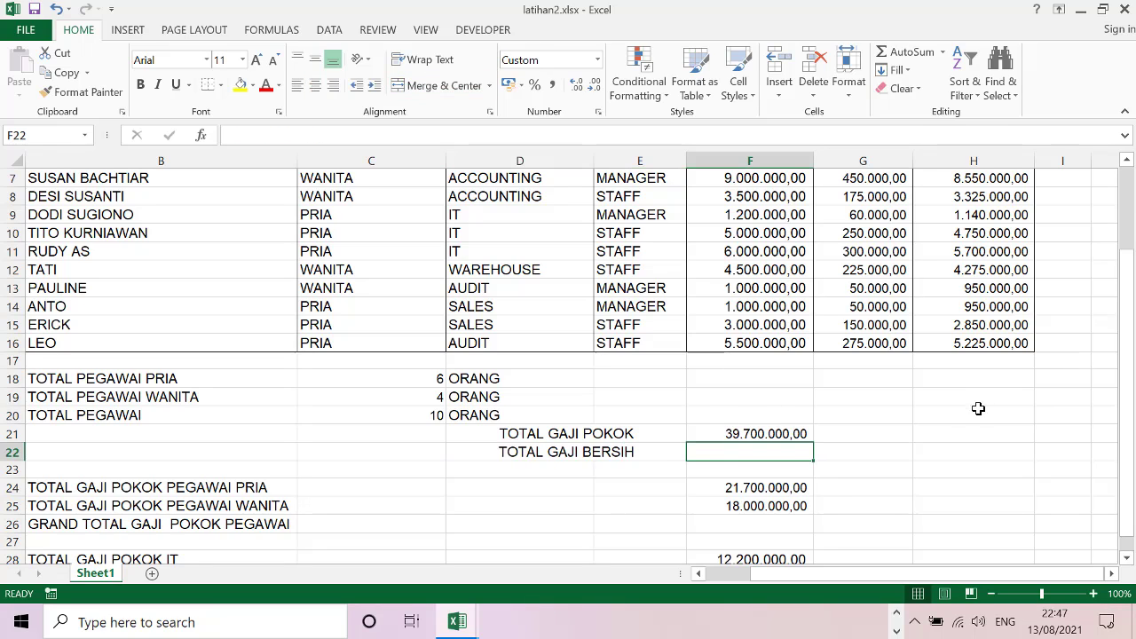
Step: Enter =SUM(H7:H16) in H22, totalling net salaries to 37.715.000,00
{"action": "left_click", "coordinate": [970, 446]}
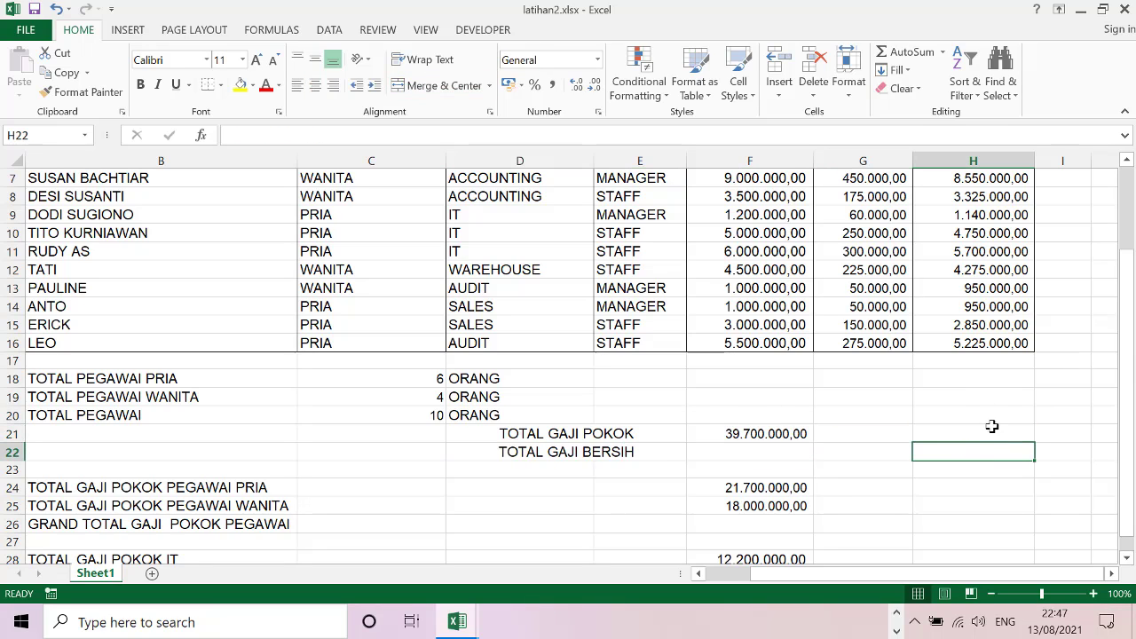
{"action": "left_click_drag", "start_coordinate": [1125, 348], "coordinate": [1131, 325]}
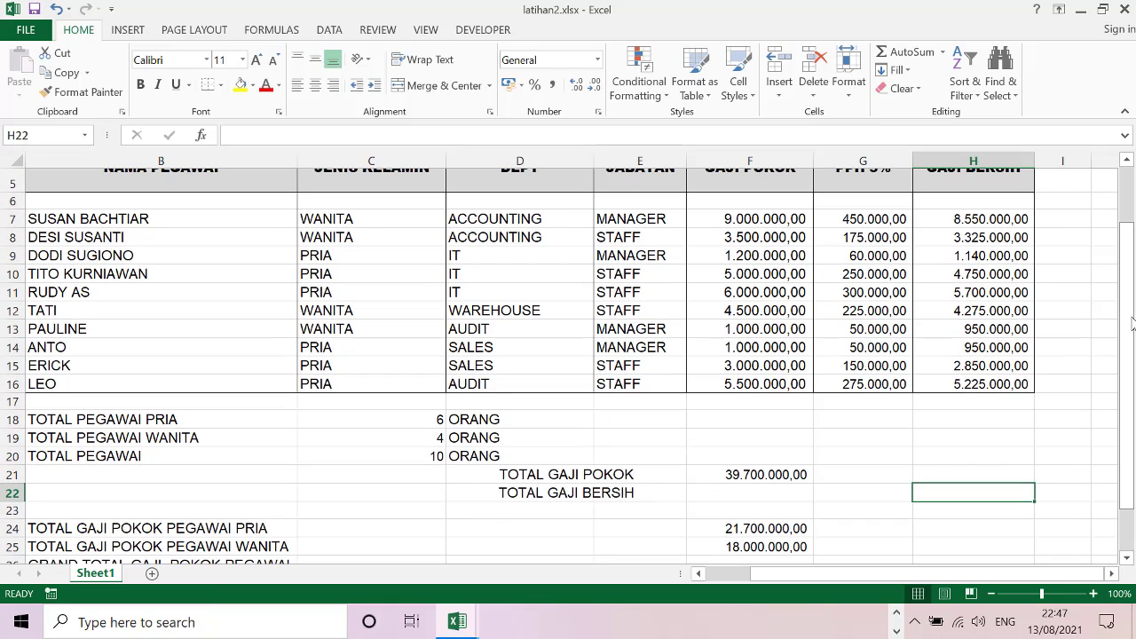
{"action": "type", "text": "=SUM("}
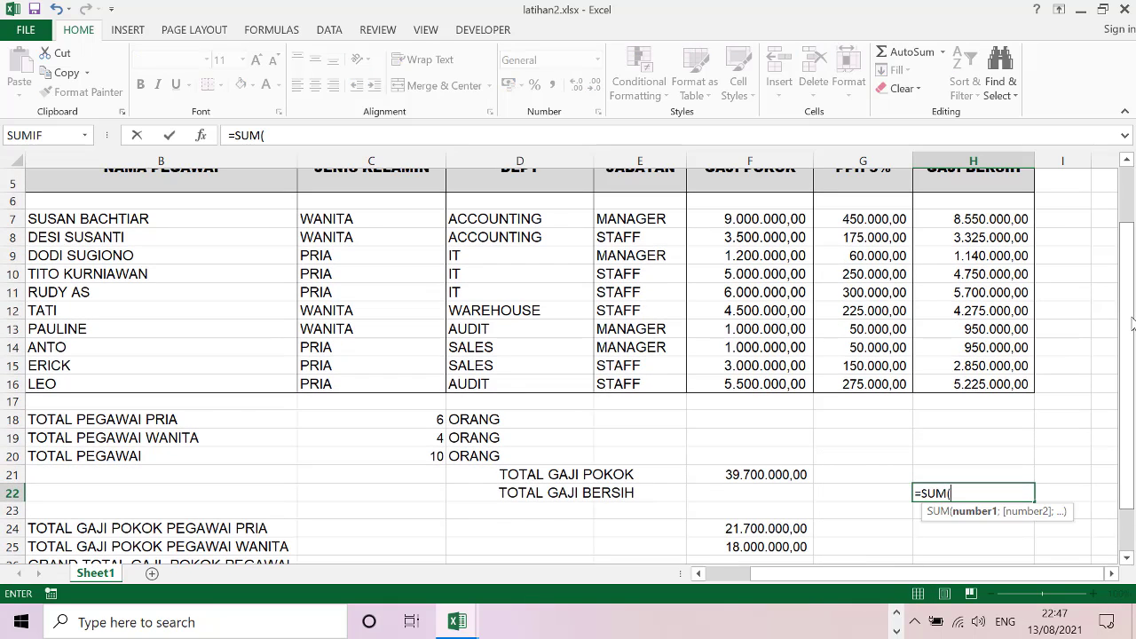
{"action": "left_click_drag", "start_coordinate": [994, 211], "coordinate": [976, 364]}
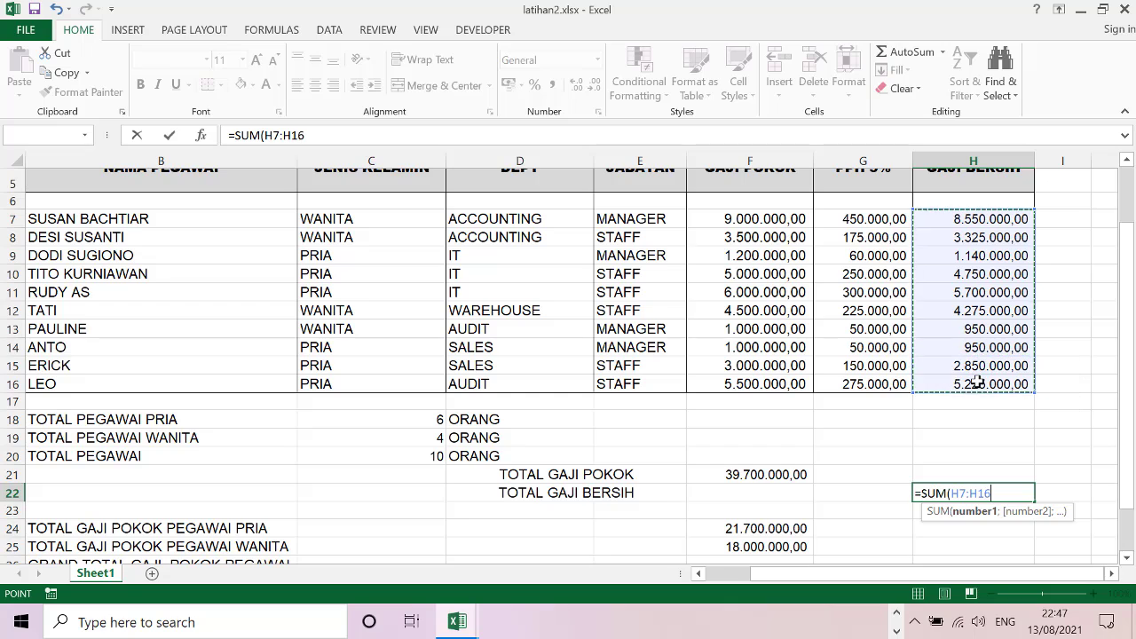
{"action": "left_click", "coordinate": [976, 383]}
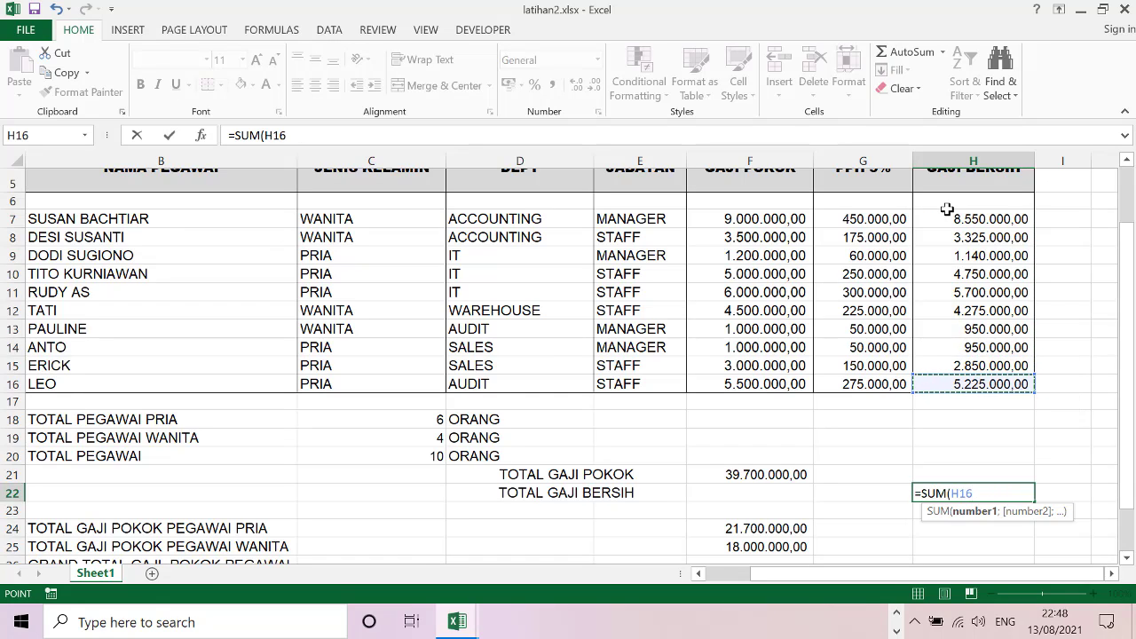
{"action": "left_click_drag", "start_coordinate": [951, 218], "coordinate": [959, 379]}
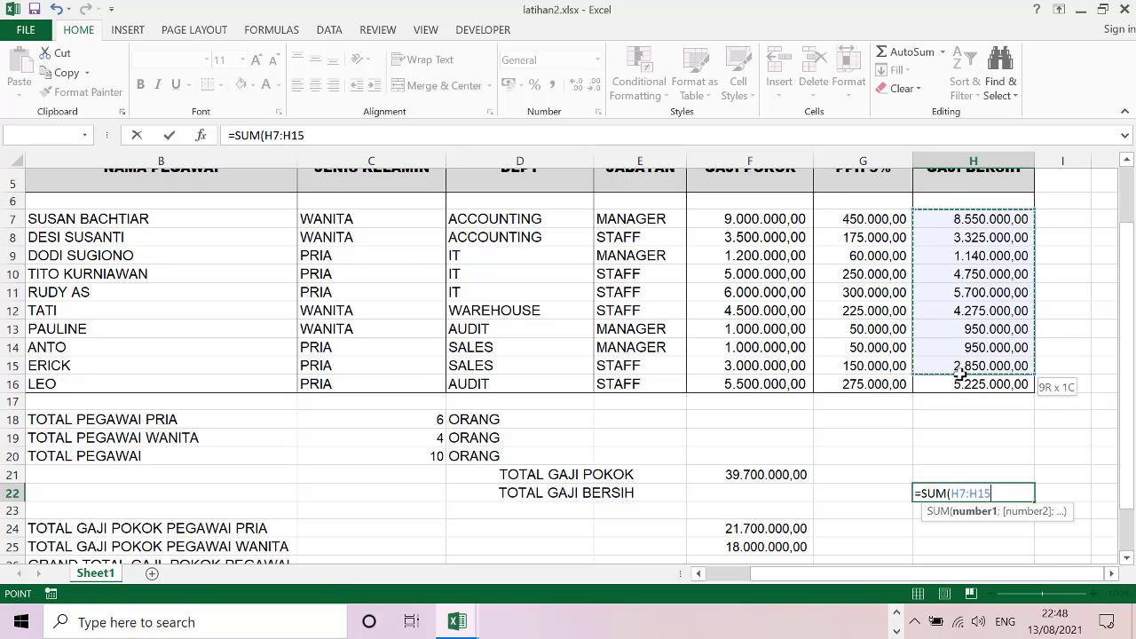
{"action": "key", "text": "Return"}
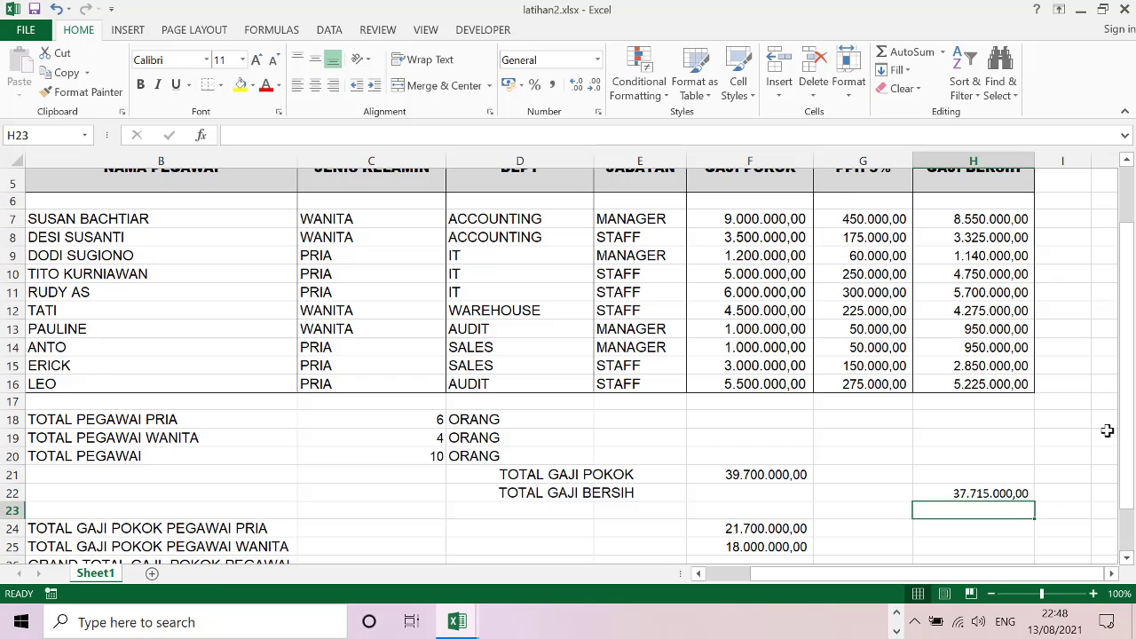
{"action": "left_click_drag", "start_coordinate": [1125, 422], "coordinate": [1130, 307]}
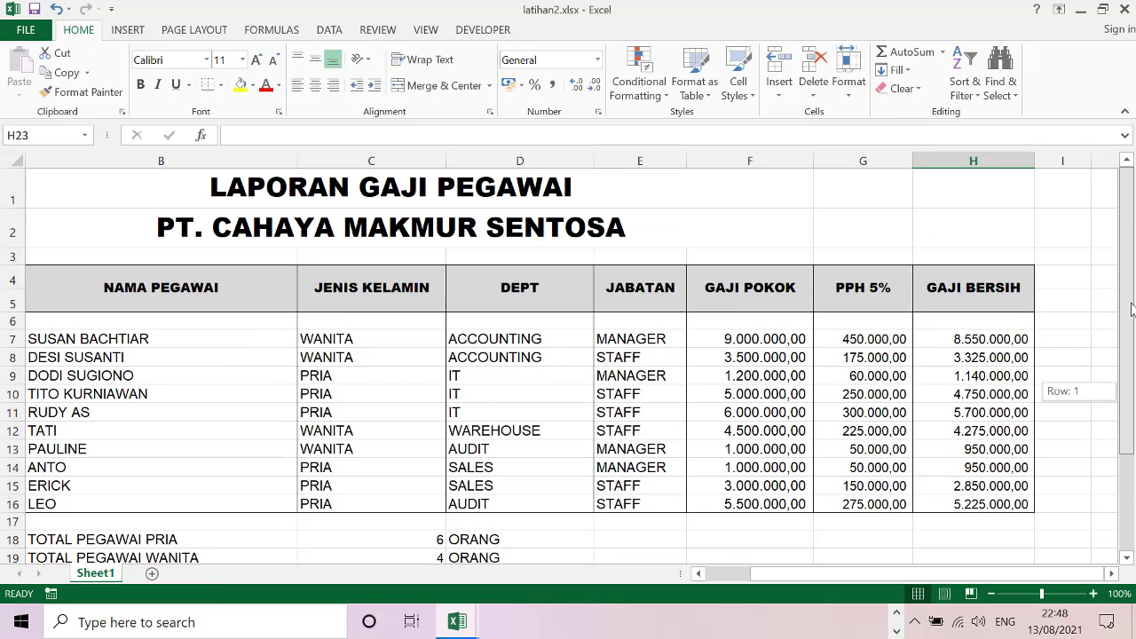
Step: Review the SUMIF formulas in F25 and F28, then close Excel
{"action": "left_click_drag", "start_coordinate": [945, 574], "coordinate": [903, 574]}
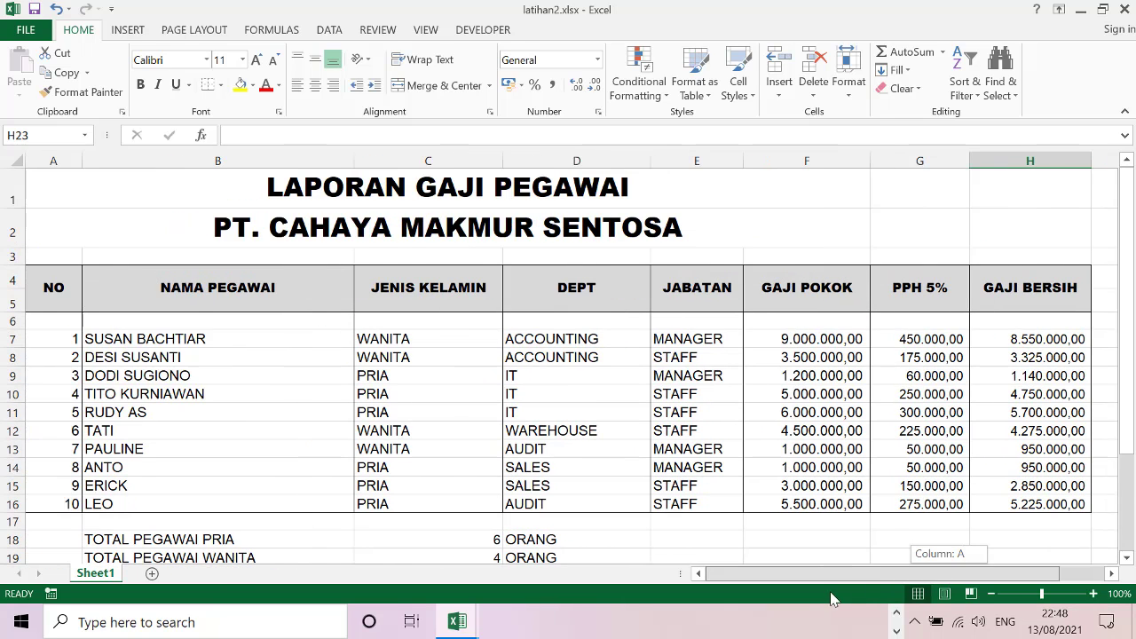
{"action": "left_click_drag", "start_coordinate": [1127, 277], "coordinate": [1129, 410]}
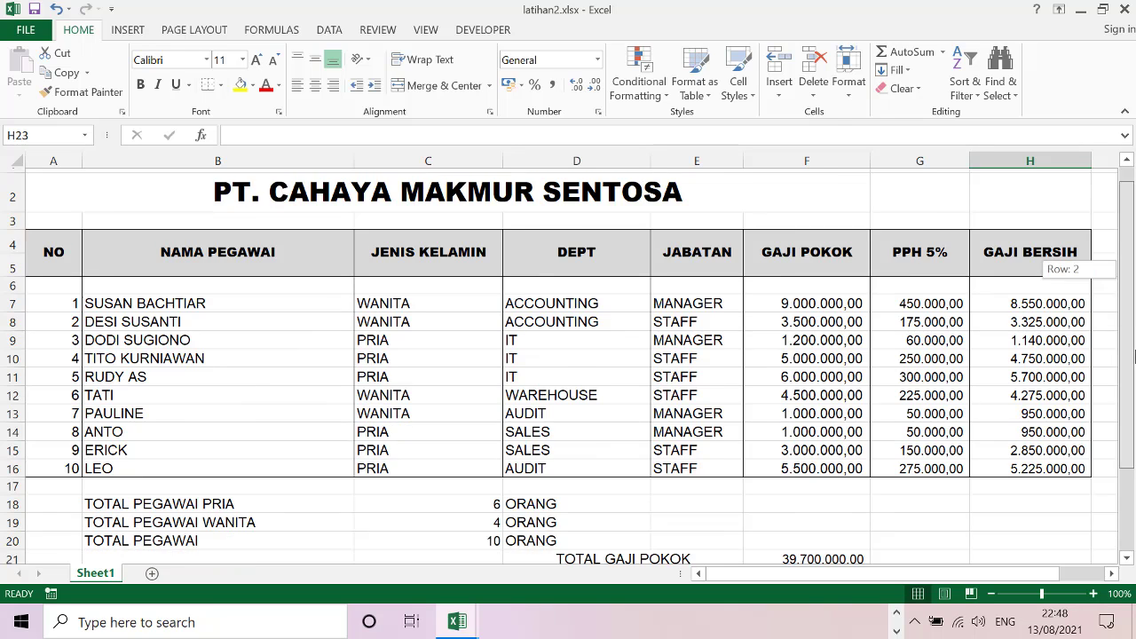
{"action": "left_click", "coordinate": [827, 488]}
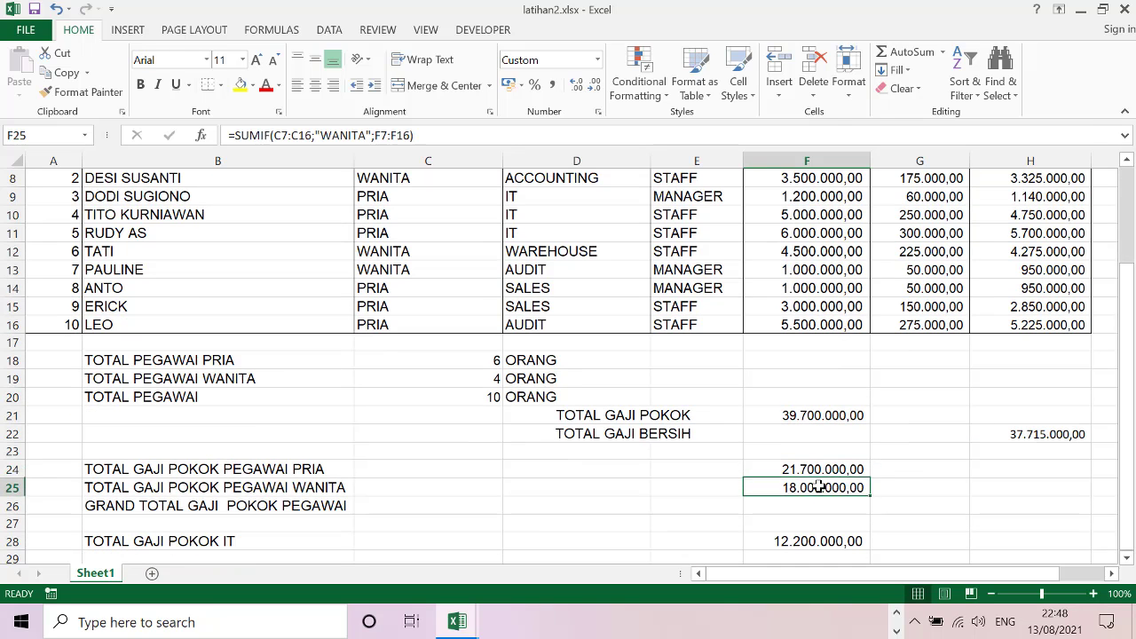
{"action": "left_click", "coordinate": [800, 542]}
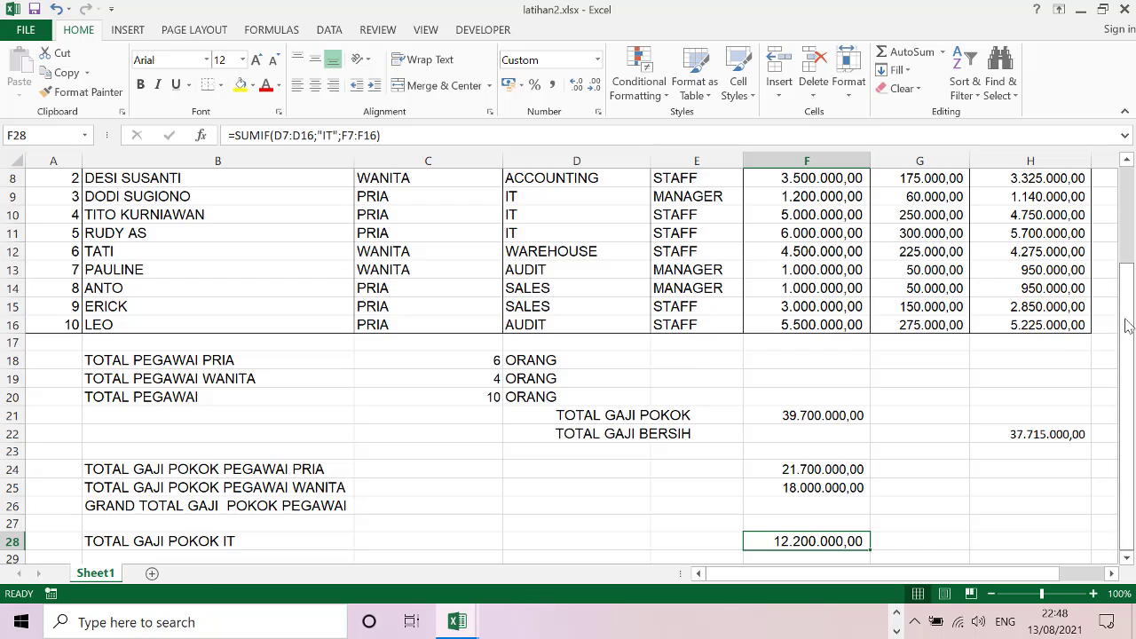
{"action": "left_click_drag", "start_coordinate": [1127, 412], "coordinate": [1127, 318]}
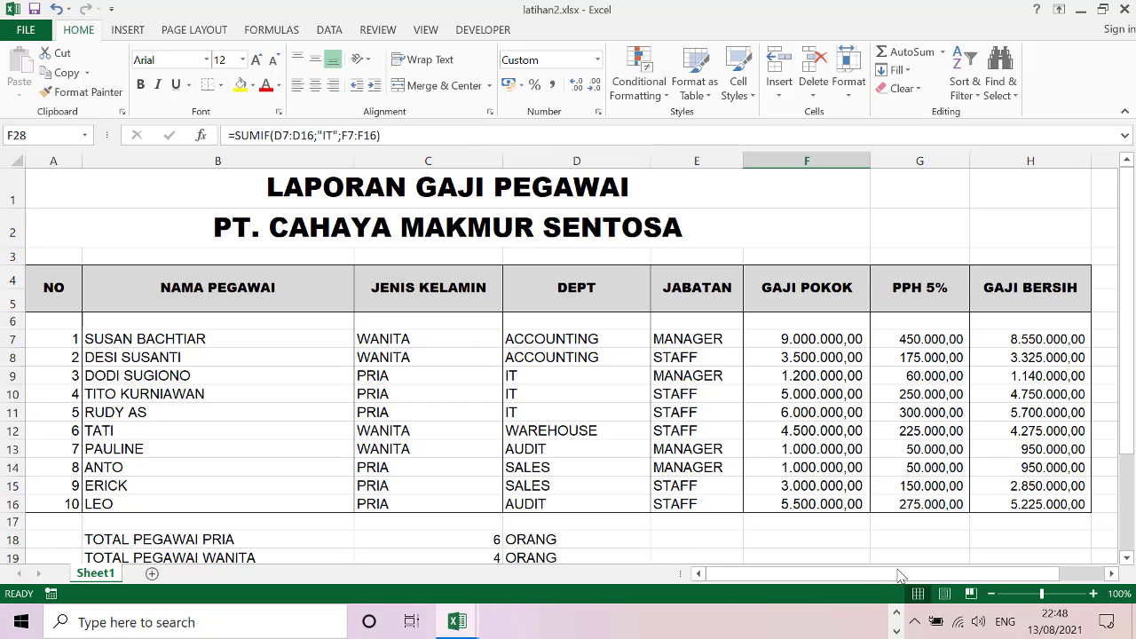
{"action": "left_click", "coordinate": [1123, 8]}
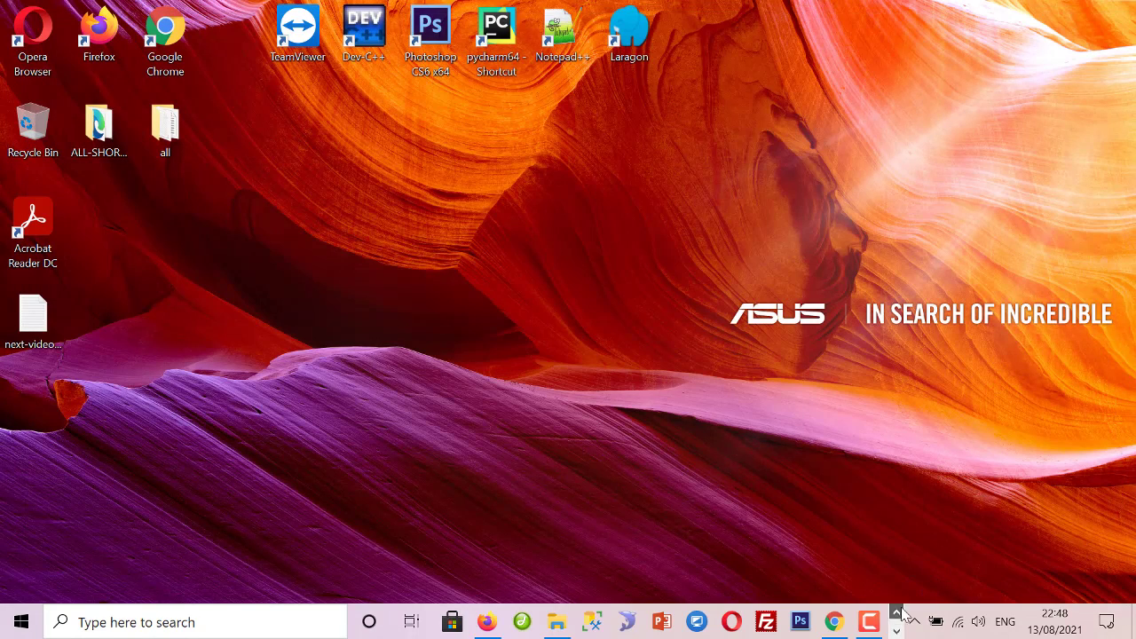